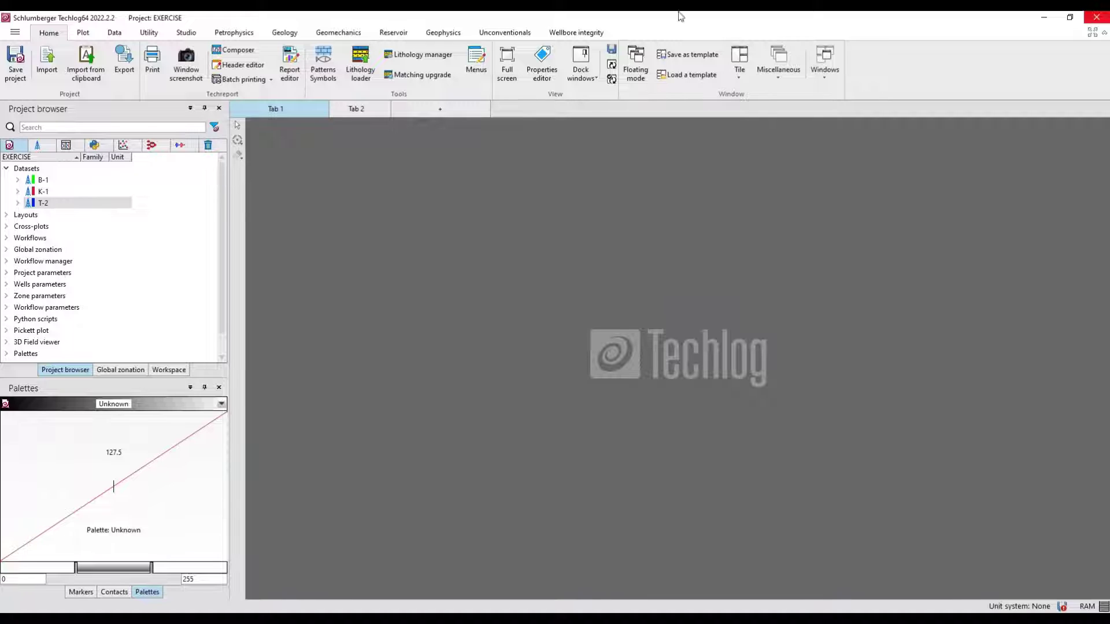
- Open R-1.csv from the Data Input\Trajectory folder in Excel
left_click(1044, 18)
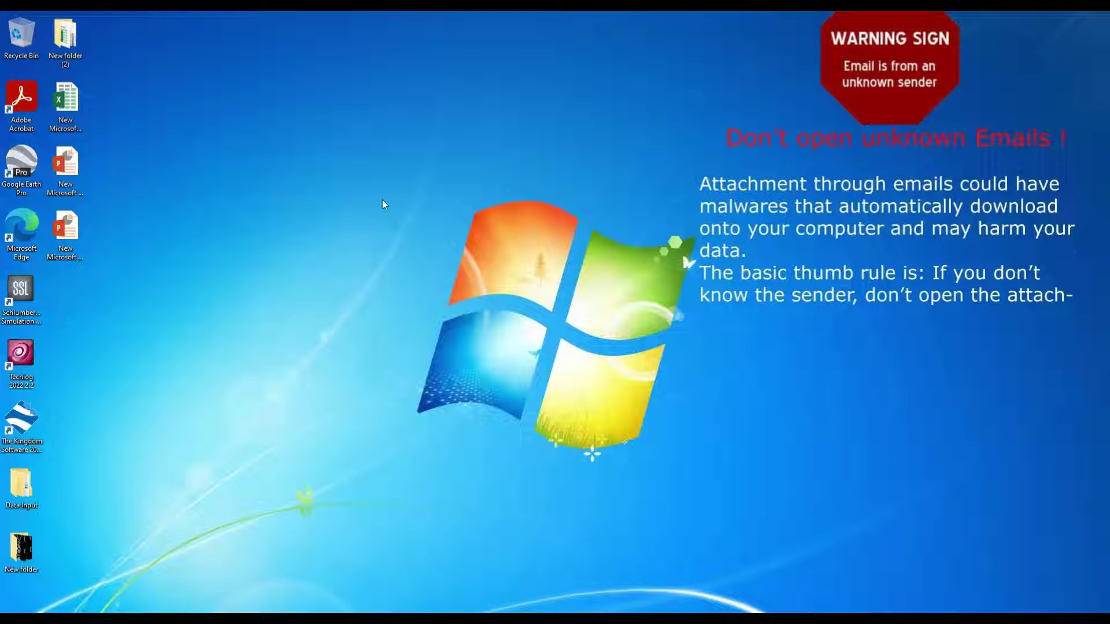
double_click(26, 478)
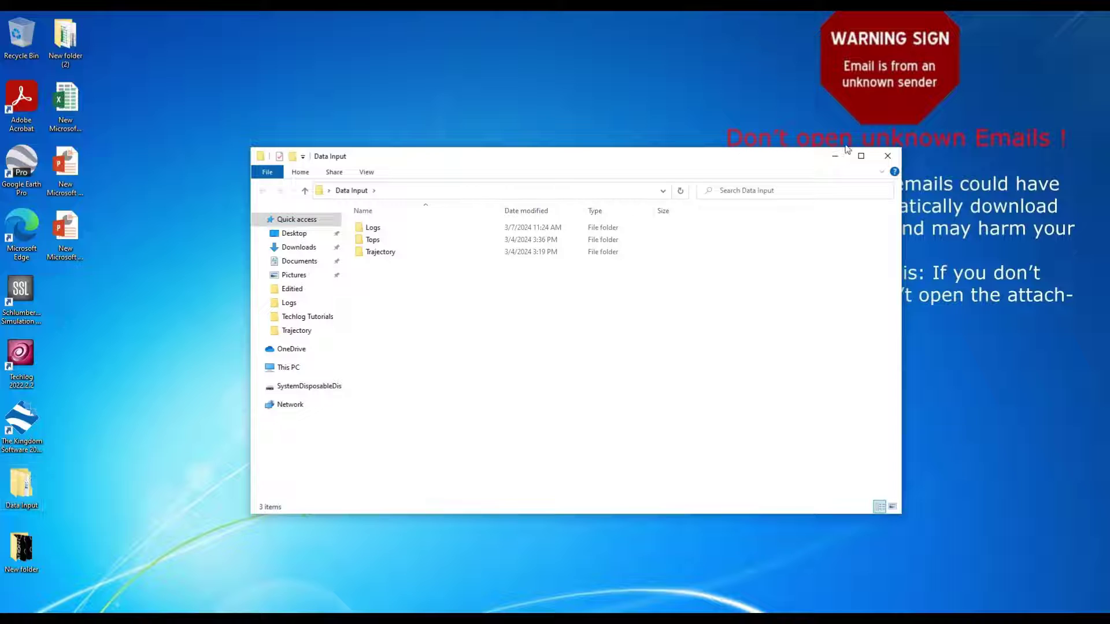
left_click(858, 156)
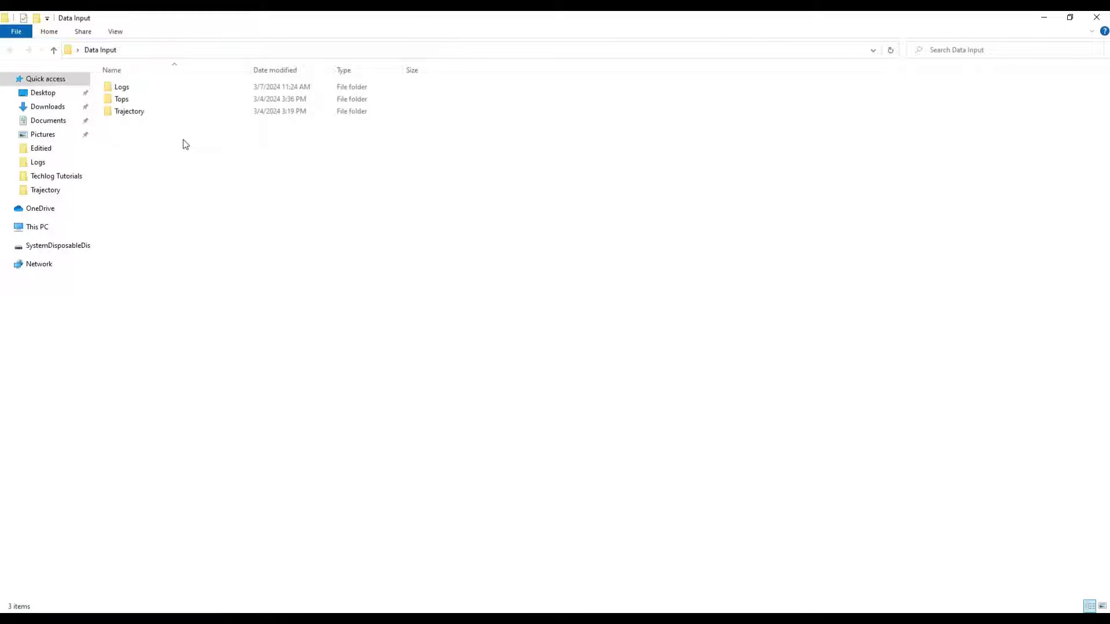
double_click(122, 113)
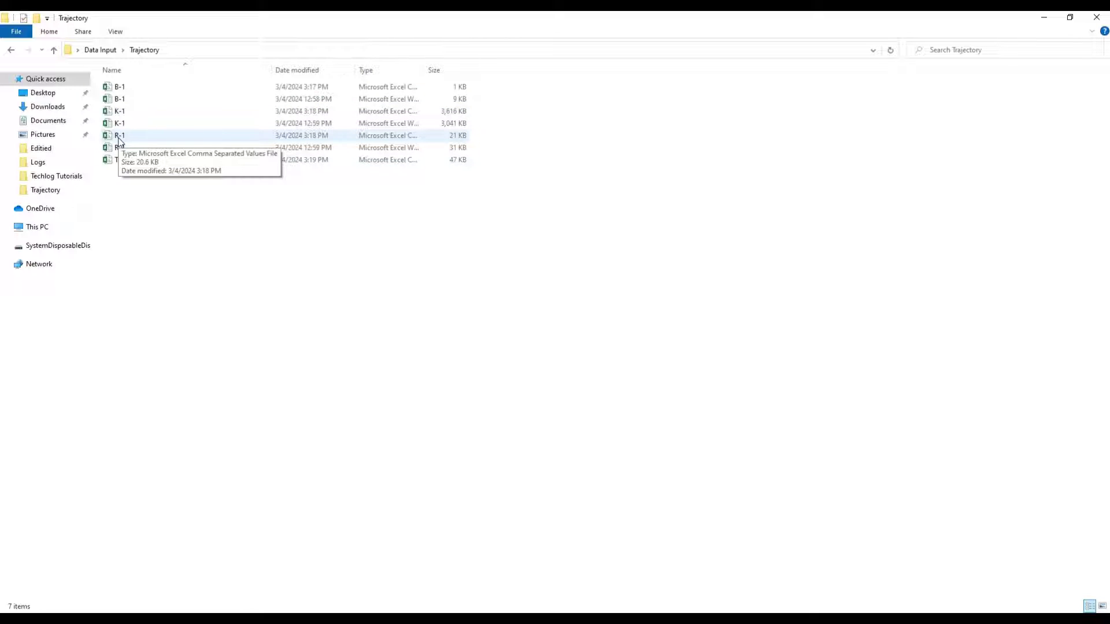
double_click(119, 137)
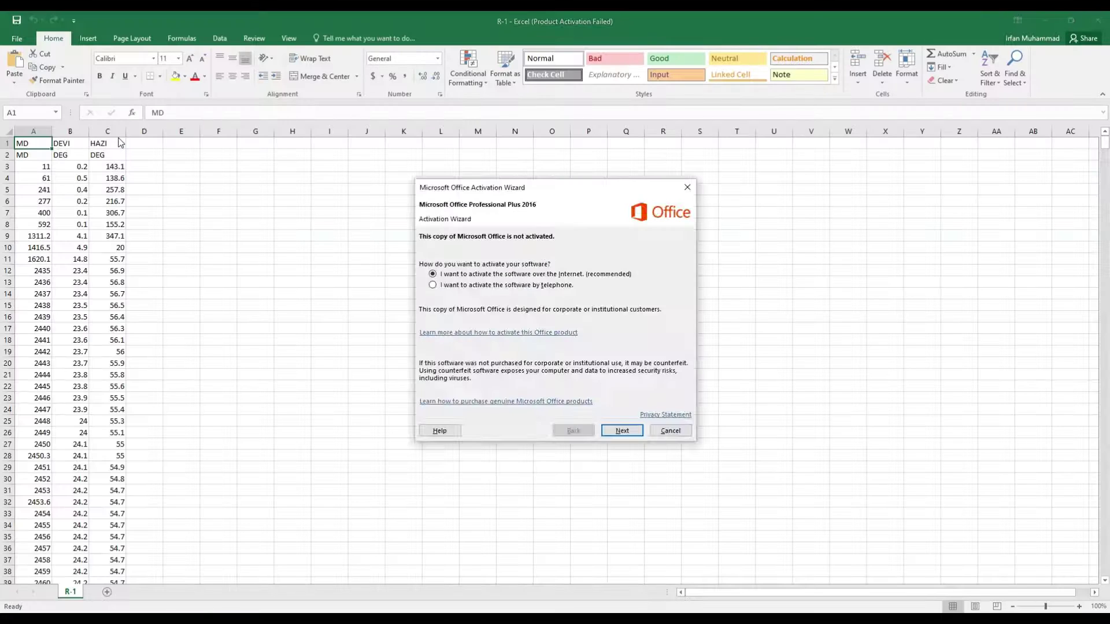
- Dismiss the activation prompt and change cell A2's depth unit from MD to M
left_click(662, 432)
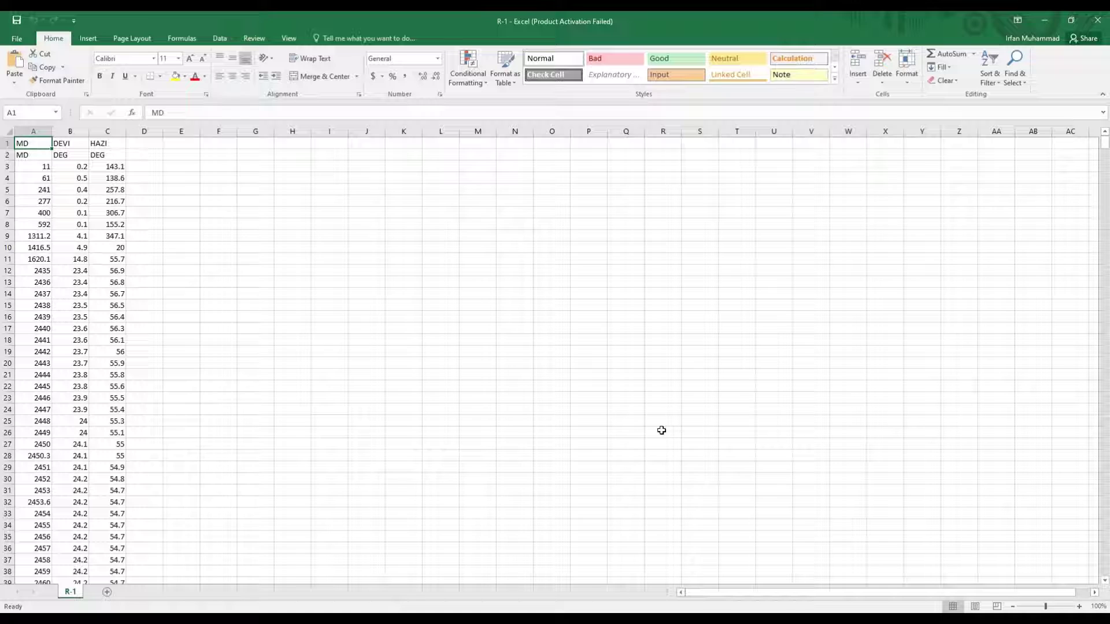
double_click(39, 157)
left_click_drag(39, 155, 30, 151)
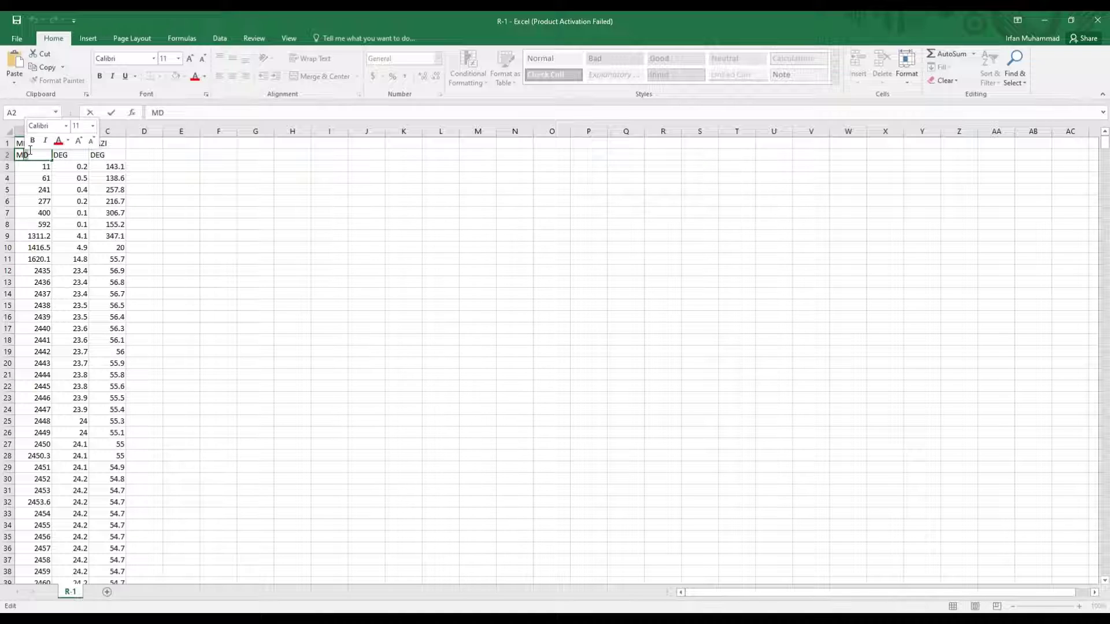
type("M")
left_click(153, 214)
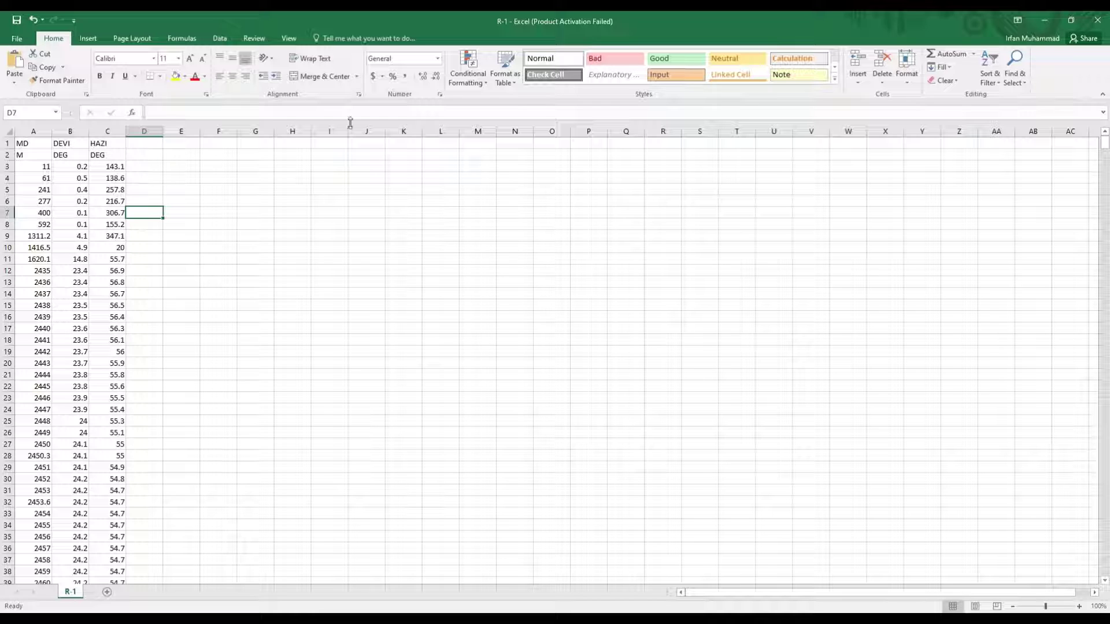
- Close Excel, saving over R-1.csv in CSV format
left_click(1097, 20)
left_click(511, 334)
left_click(596, 456)
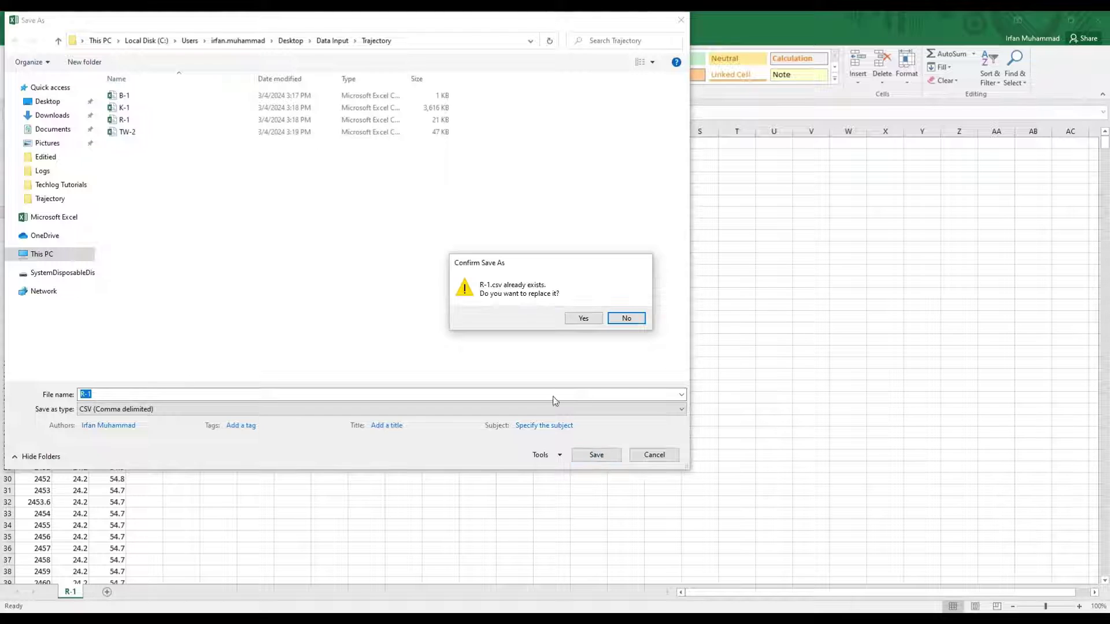
left_click(569, 321)
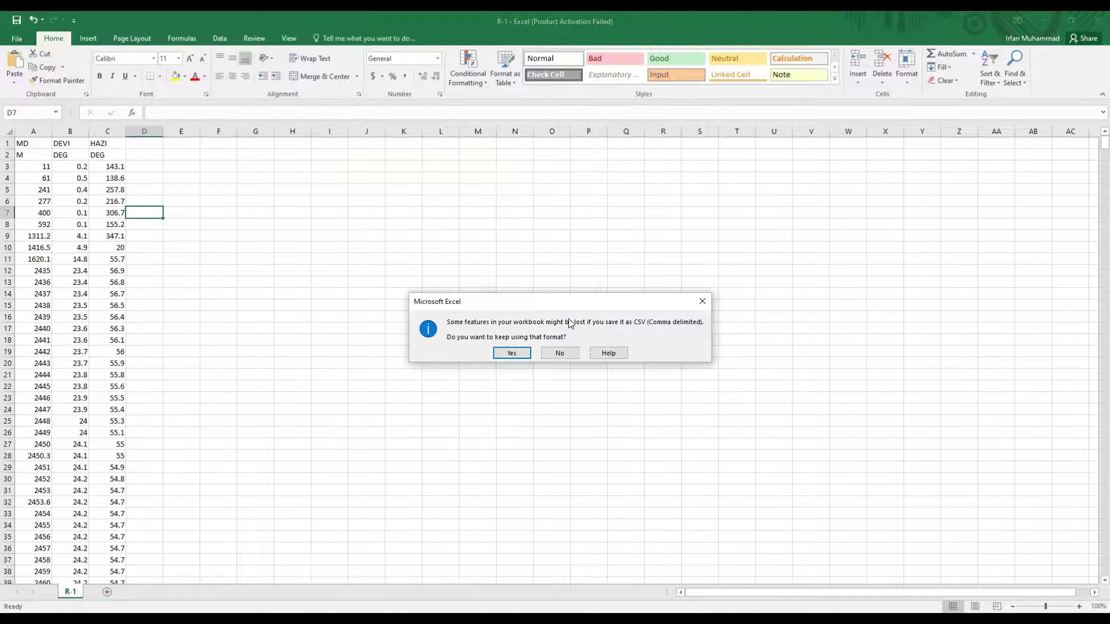
left_click(512, 353)
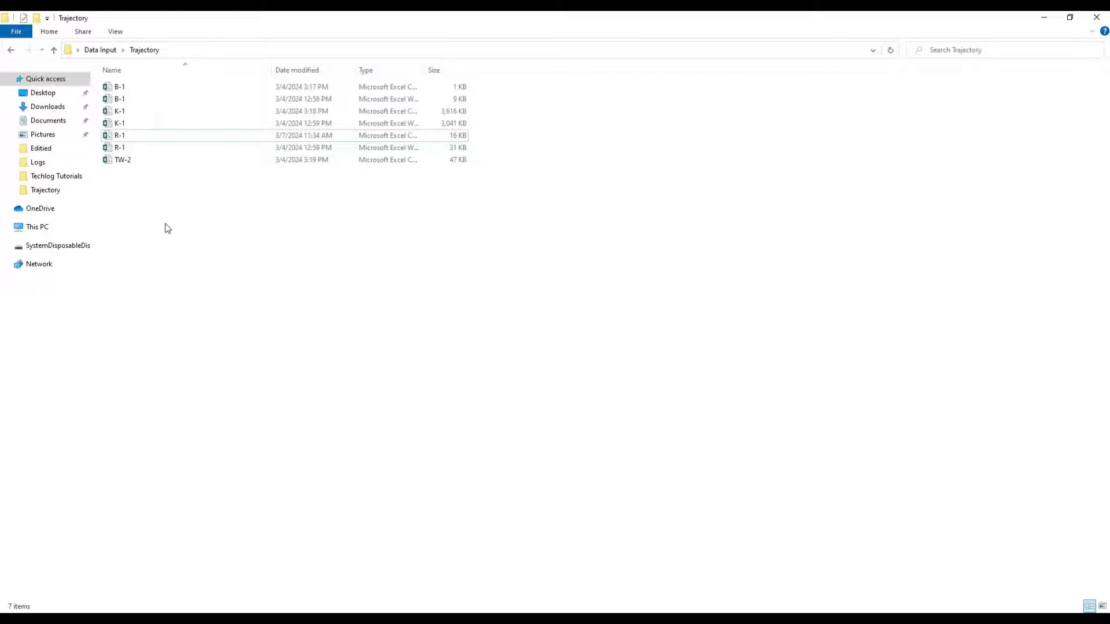
- Drop R-1.csv onto Techlog to launch the Data import wizard
left_click_drag(119, 135, 564, 375)
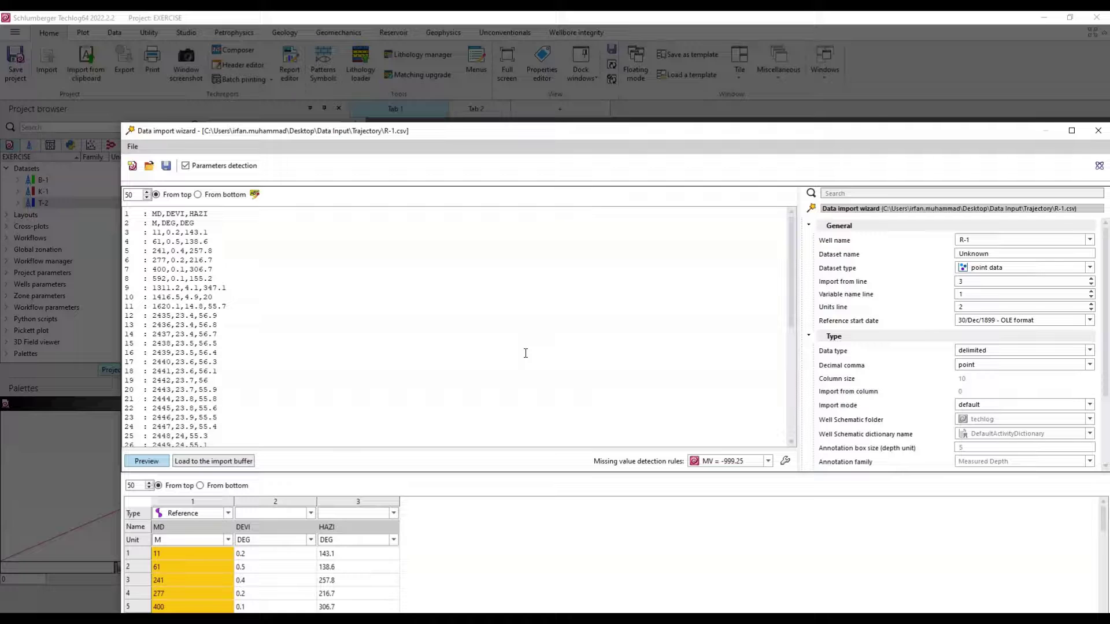
left_click_drag(656, 137, 601, 78)
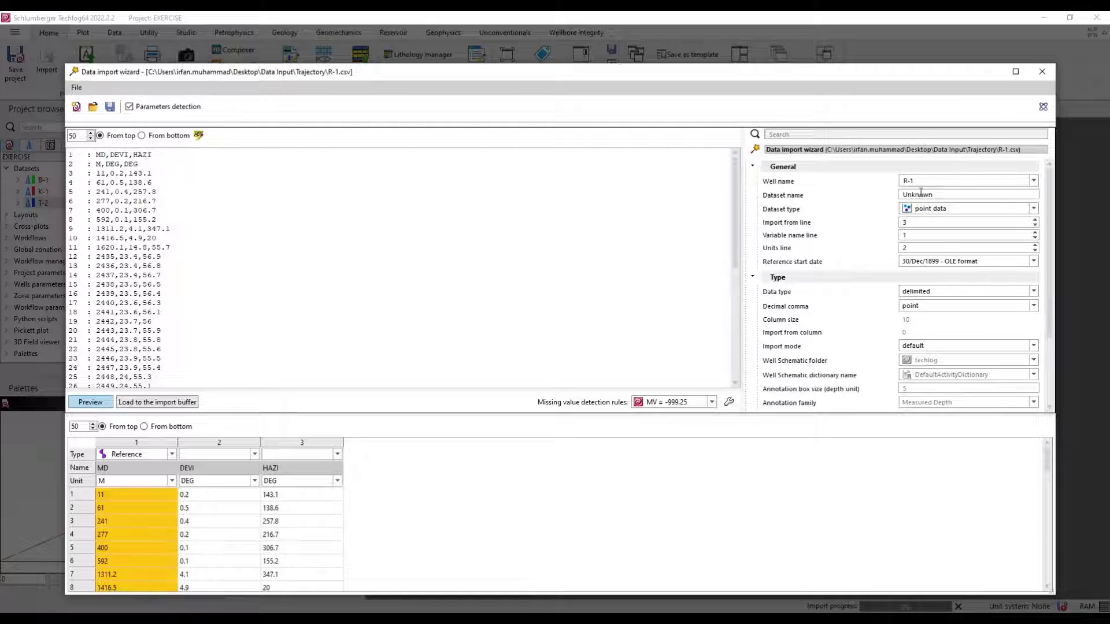
- Set the dataset type to trajectory and name the dataset Trajectory
left_click(948, 212)
left_click(948, 212)
left_click(948, 212)
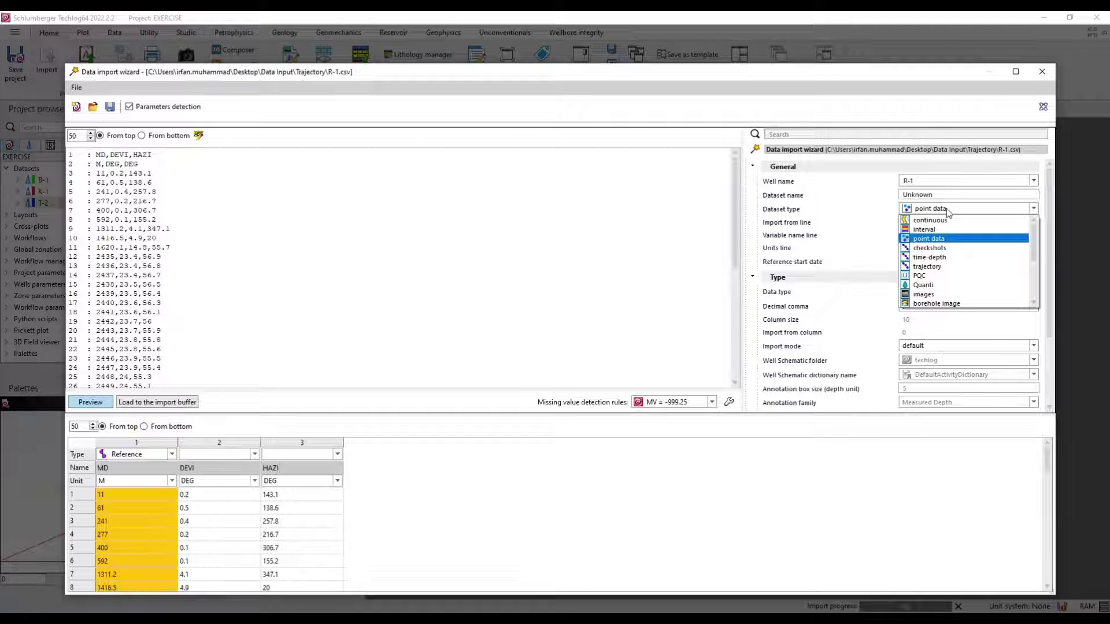
left_click(930, 267)
left_click(889, 194)
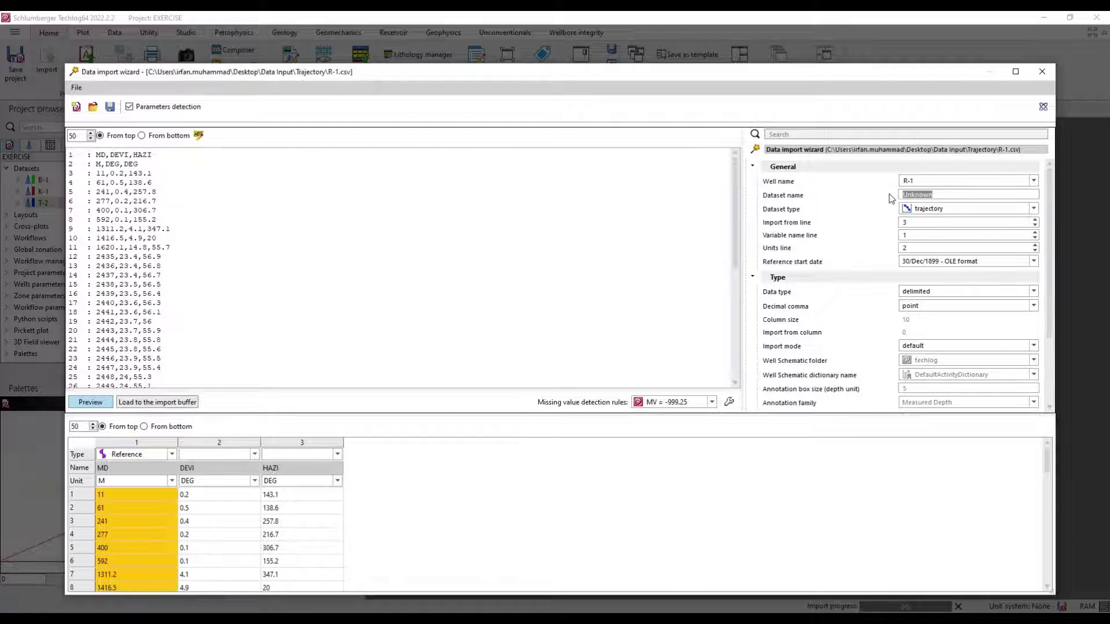
type("Trajectory")
- Check names on line 1, units on line 2, data from line 3, then load into the buffer
left_click_drag(154, 174, 67, 173)
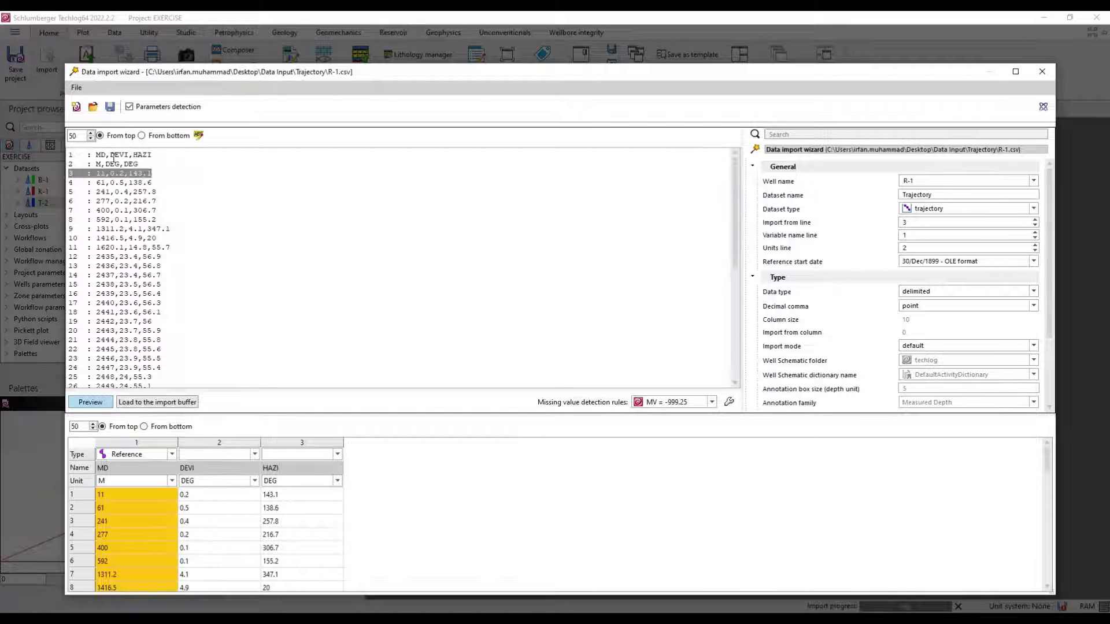
left_click_drag(151, 154, 89, 151)
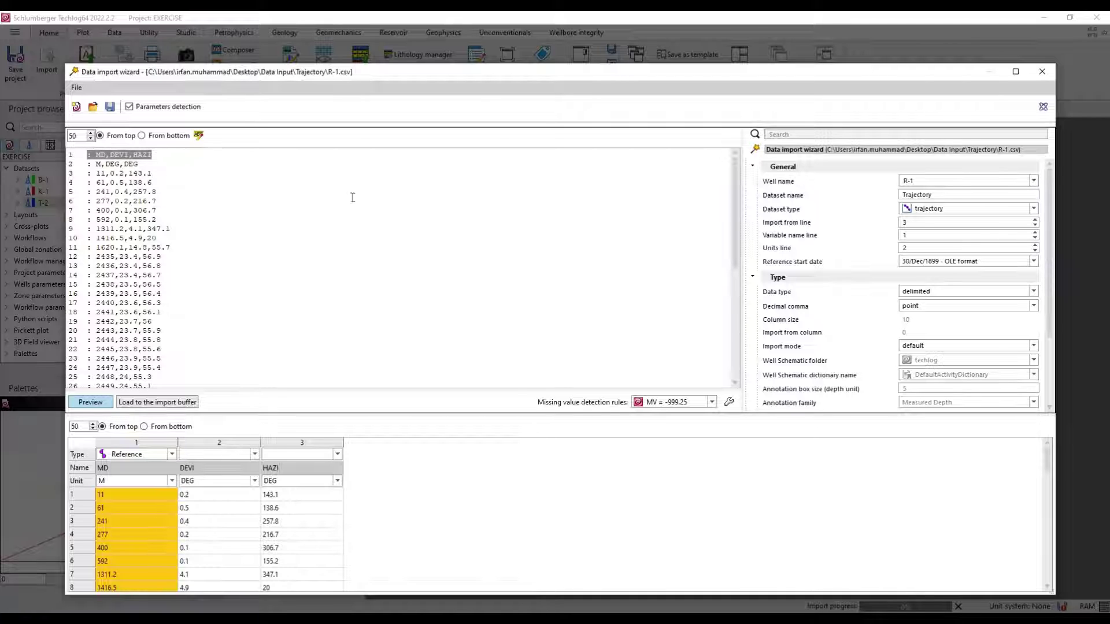
double_click(910, 248)
left_click_drag(141, 164, 92, 164)
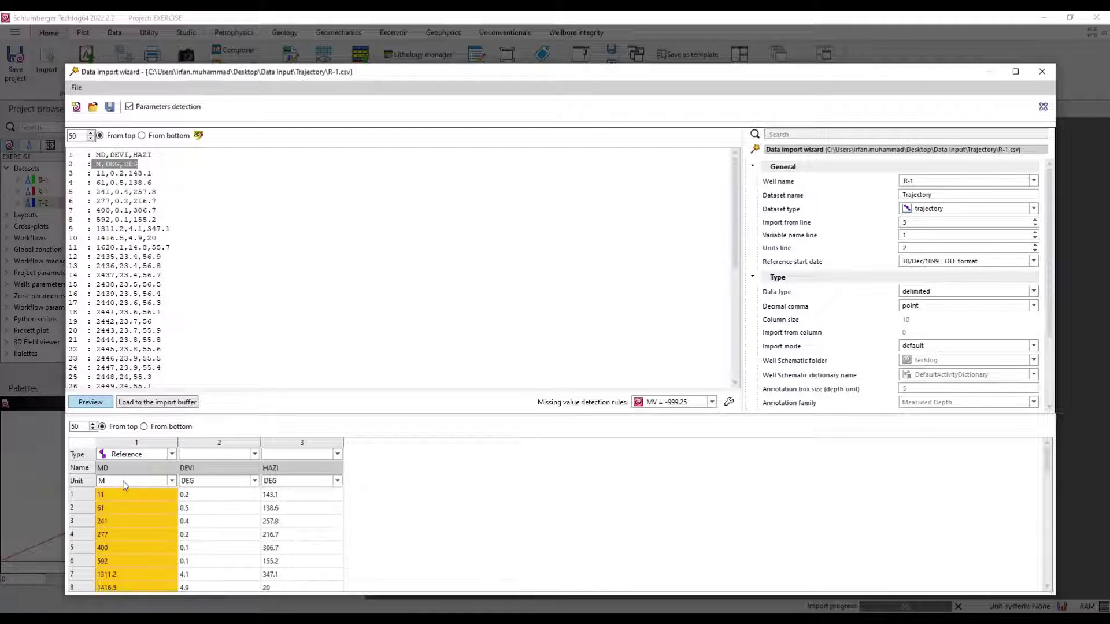
left_click(162, 403)
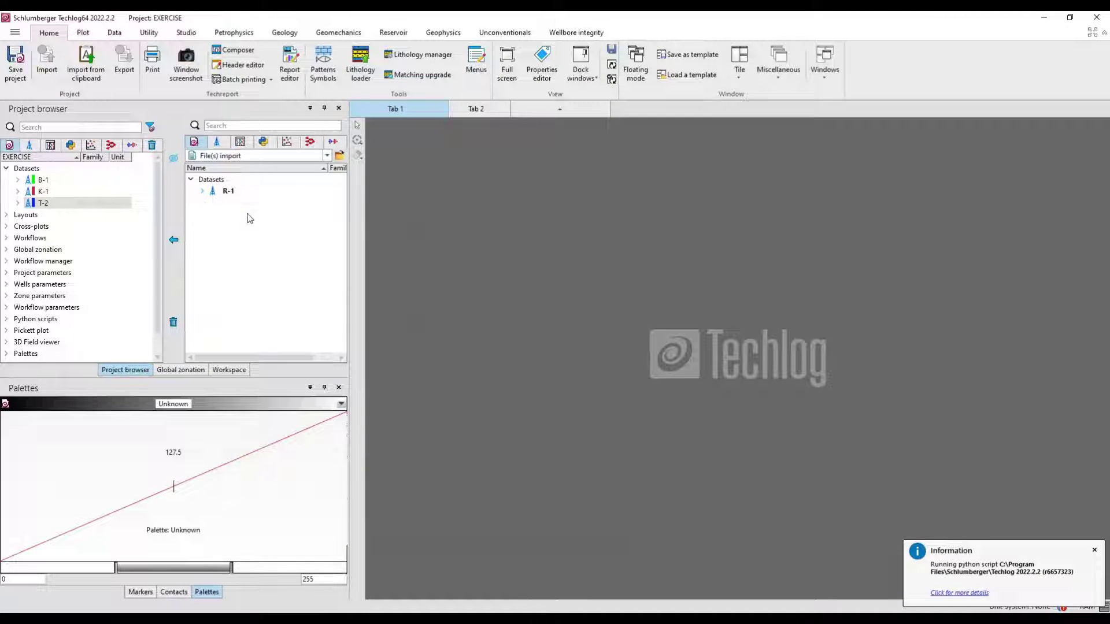
- Transfer well R-1 with its Trajectory dataset (MD, DEVI, HAZI) into the project
left_click(203, 191)
left_click(215, 203)
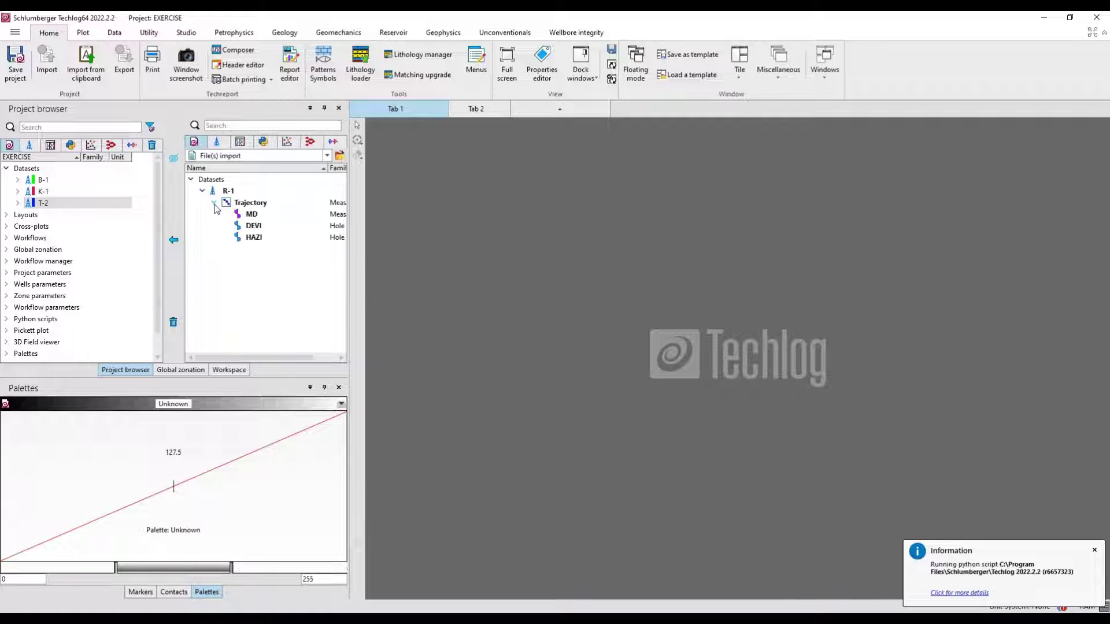
left_click_drag(347, 250, 442, 244)
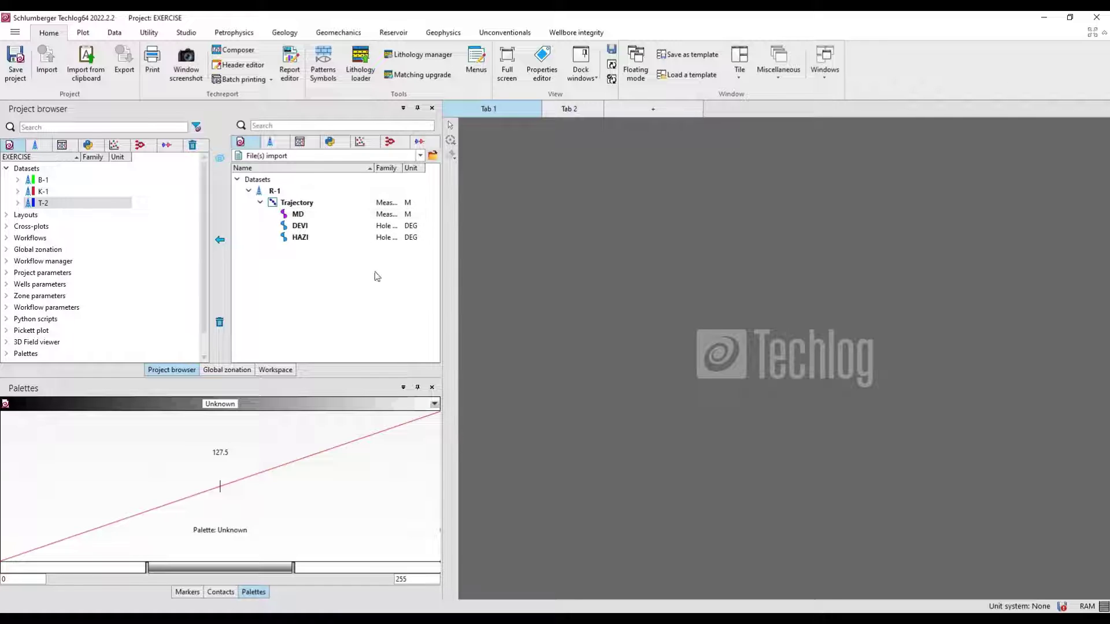
left_click(274, 191)
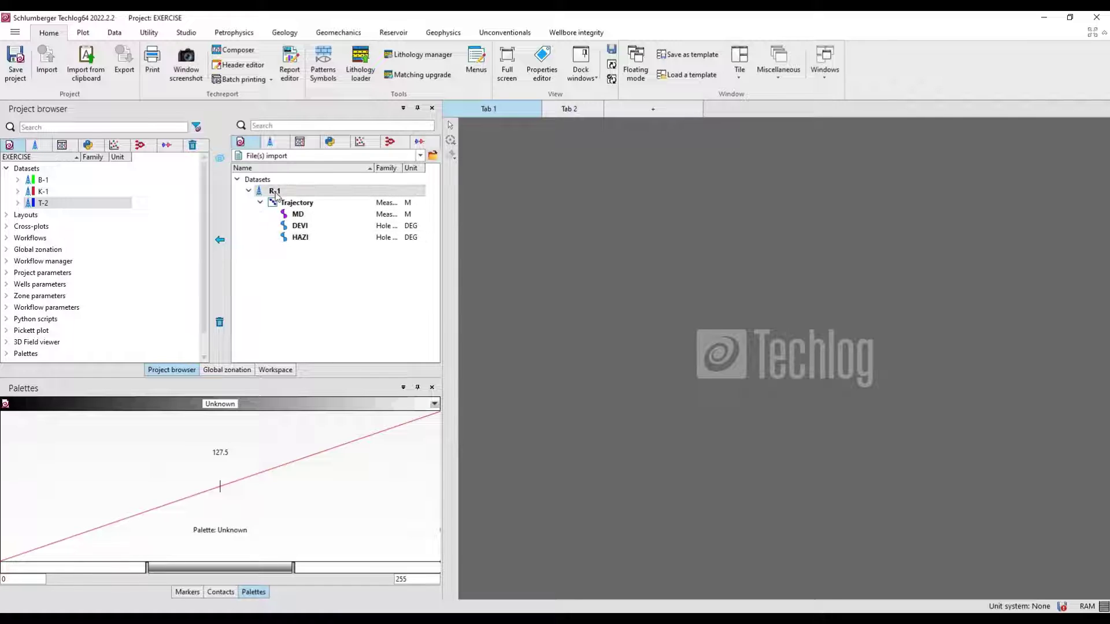
left_click(222, 242)
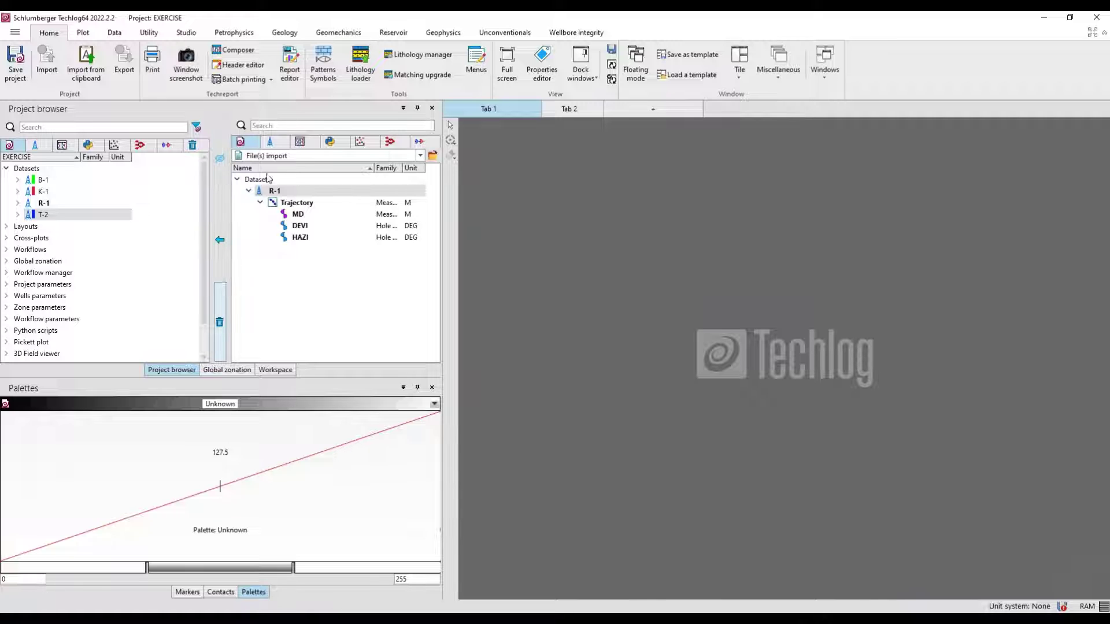
- Permanently delete R-1 from the import buffer and hide the import/export panel
right_click(278, 194)
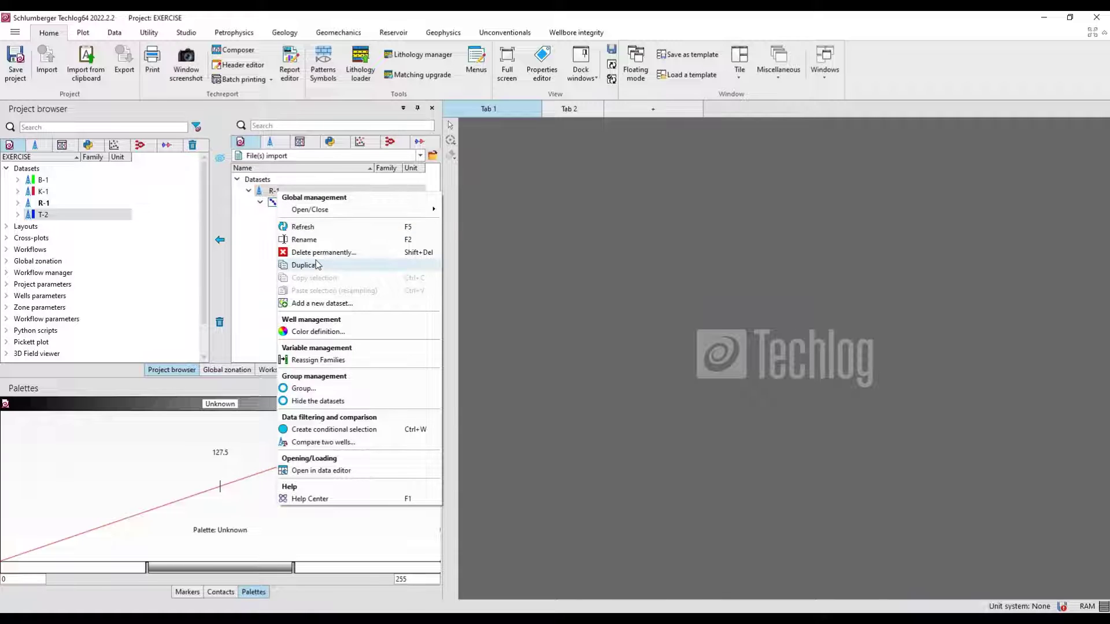
left_click(306, 252)
left_click(530, 330)
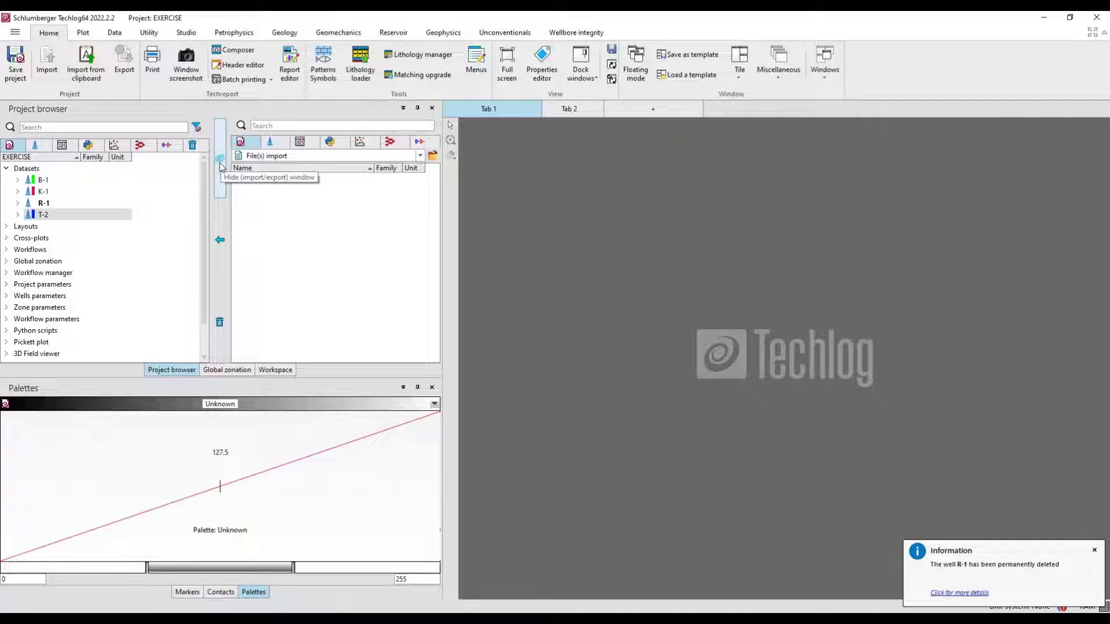
left_click(221, 165)
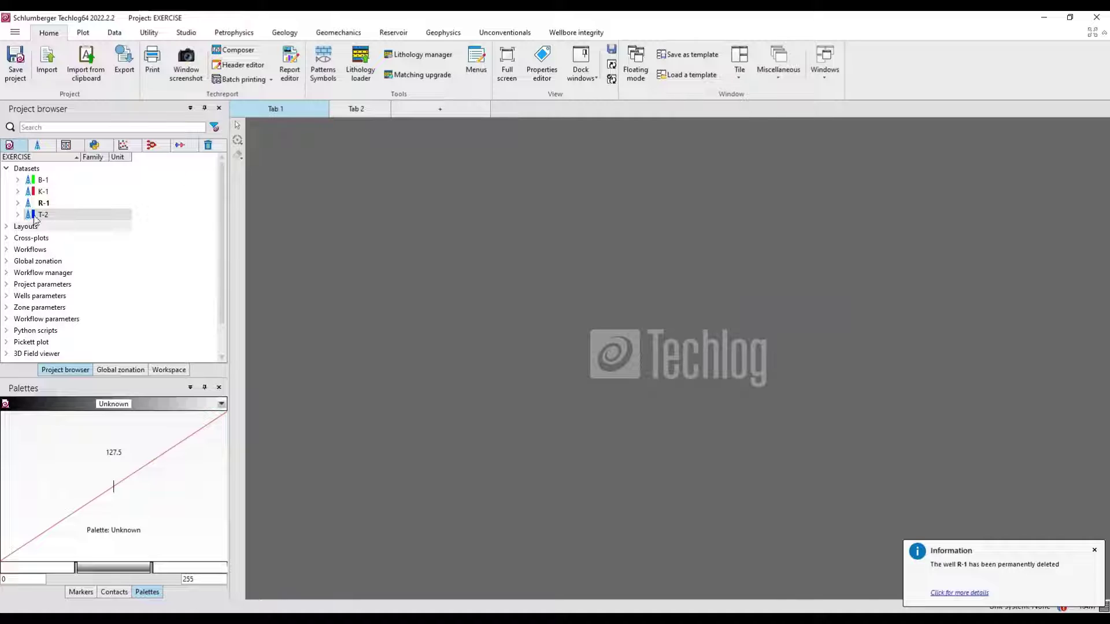
- Expand well R-1 to review its Trajectory curves MD, DEVI and HAZI
left_click(43, 207)
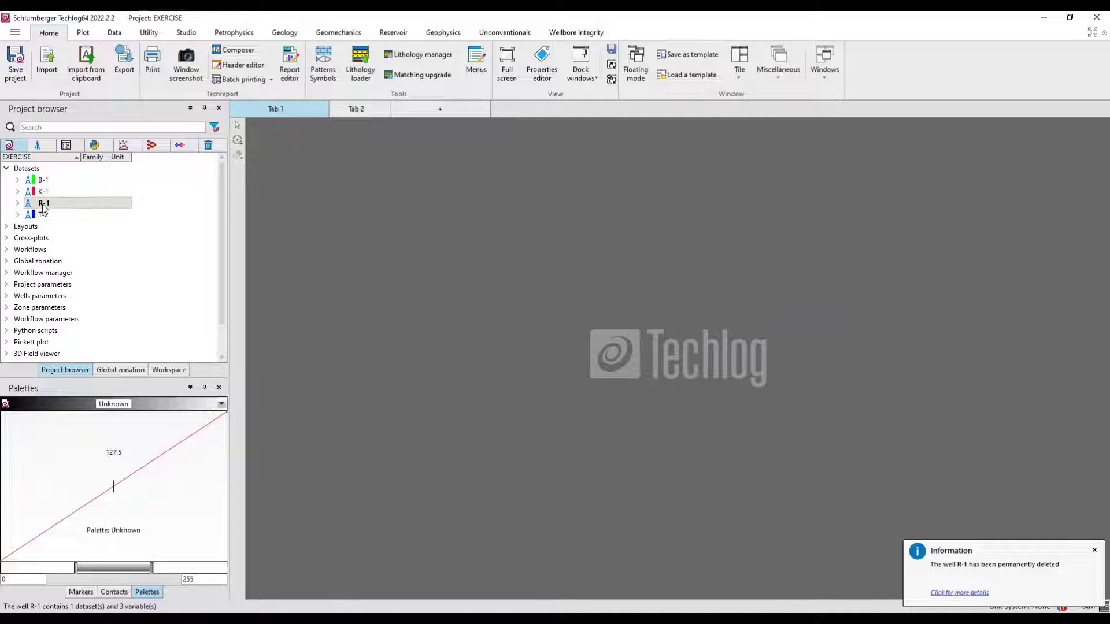
left_click(18, 204)
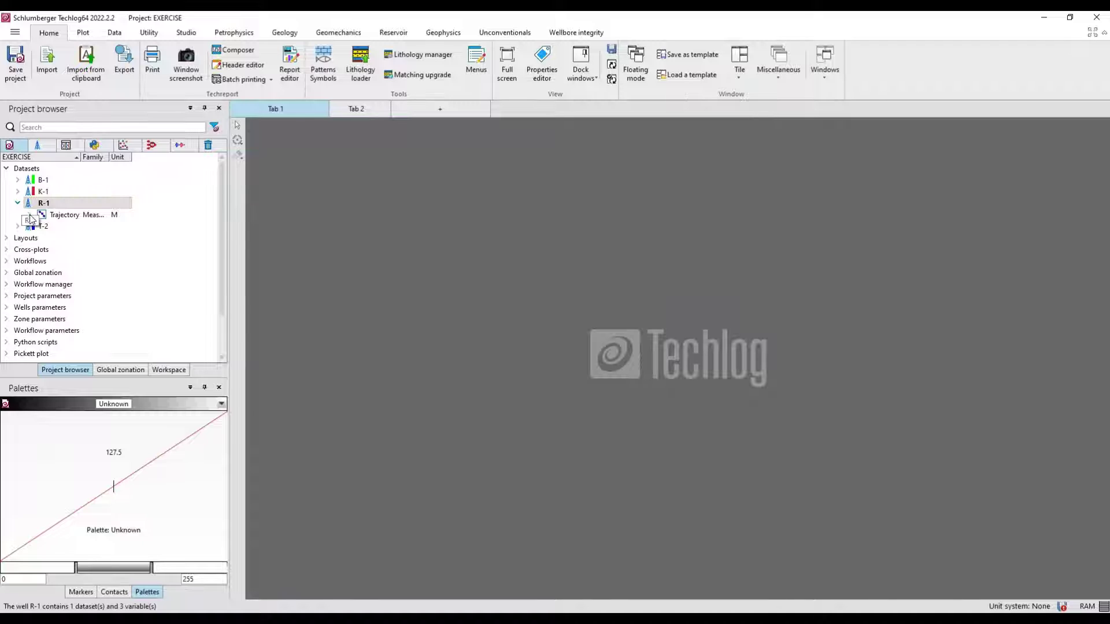
left_click(29, 214)
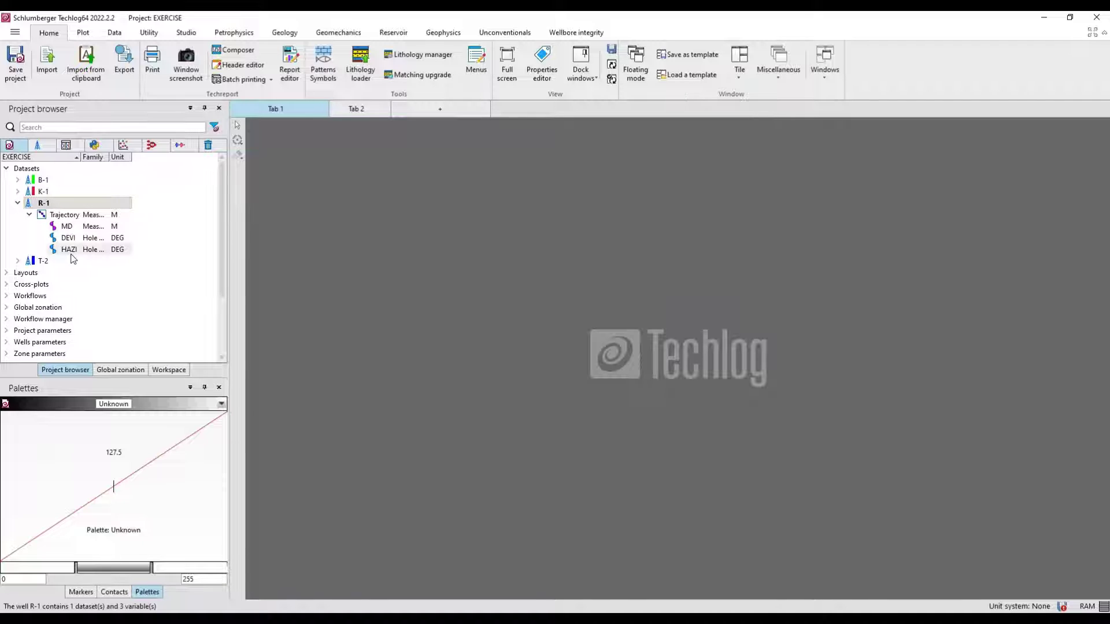
left_click(29, 215)
left_click(18, 203)
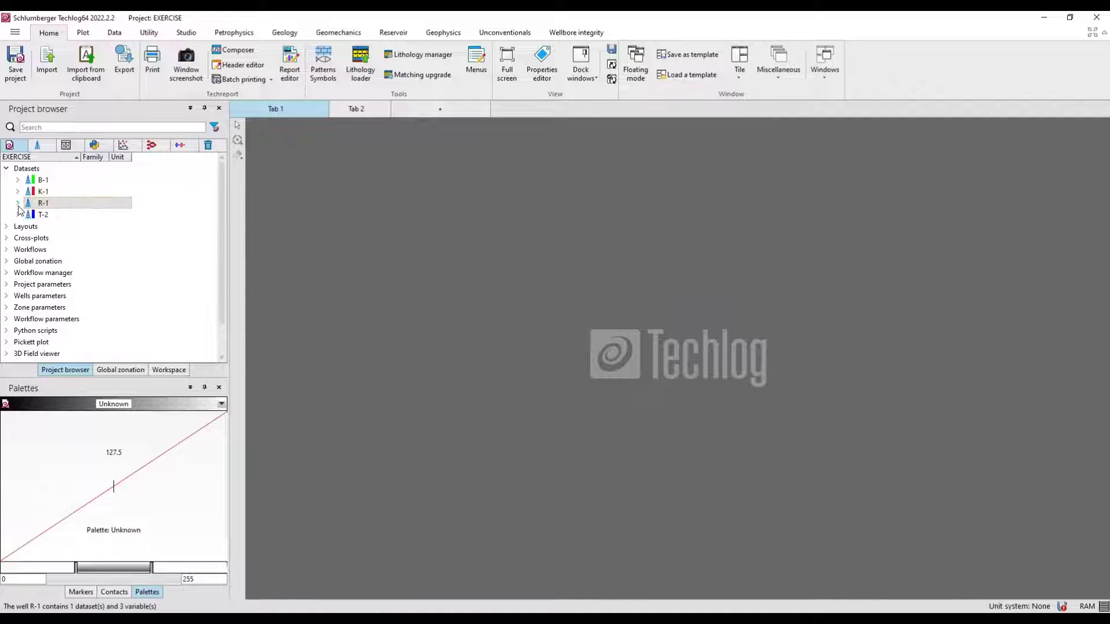
- Cancel the accidental rename and open well R-1's properties
left_click(54, 203)
key("Escape")
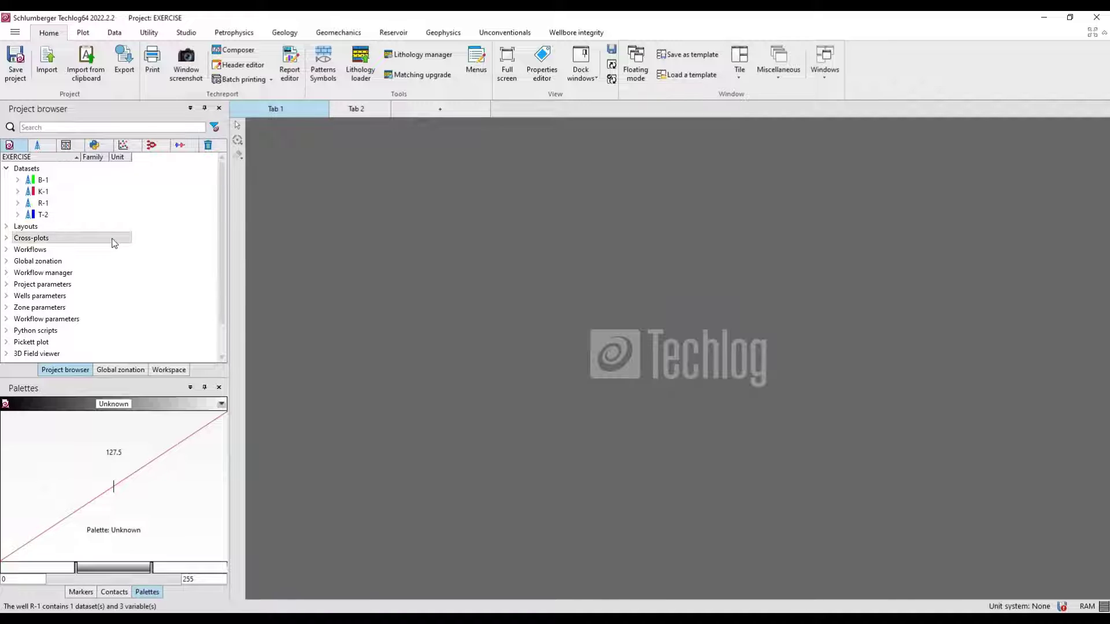
double_click(51, 204)
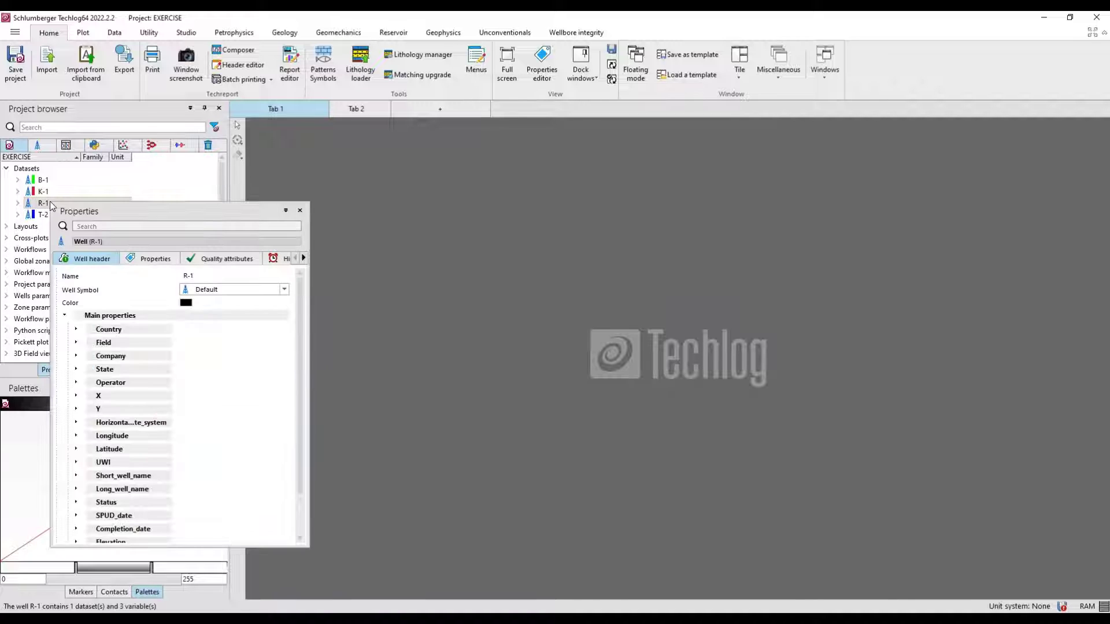
- Dock the R-1 properties panel and enter abcd as the Country value
left_click_drag(181, 216, 529, 416)
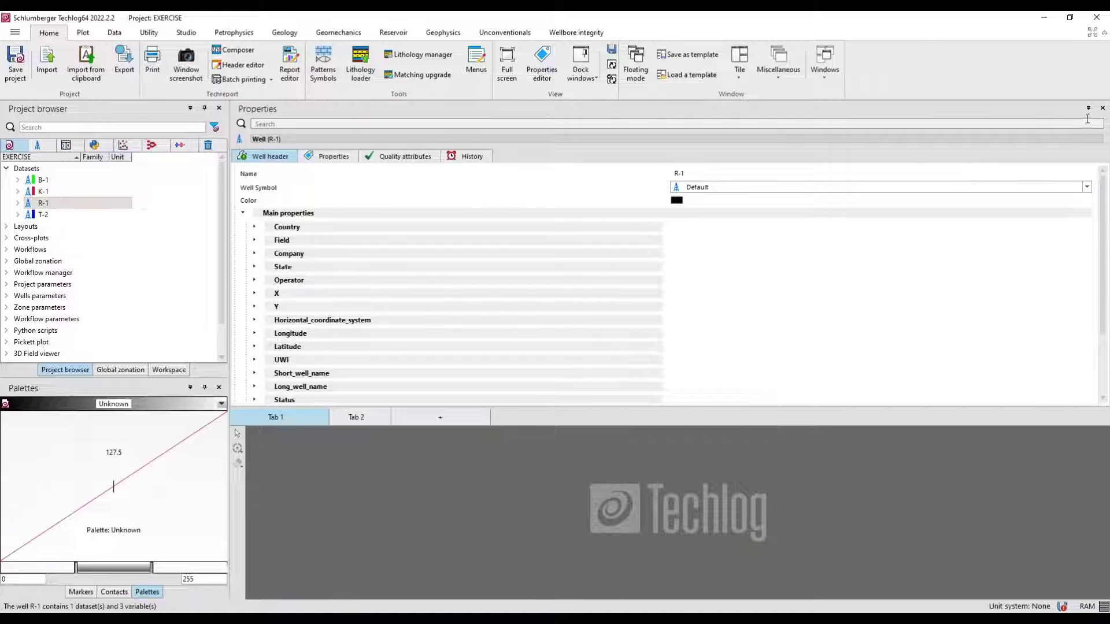
left_click(255, 228)
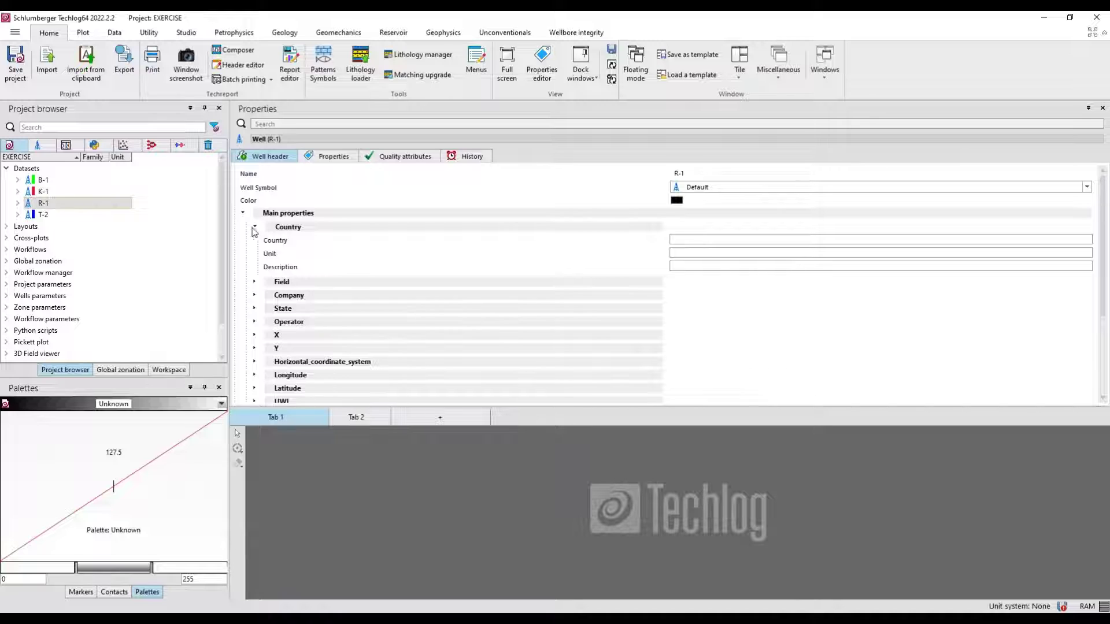
left_click(703, 239)
type("abcd")
- Review the Field and remaining header fields down to Water_depth, then close the panel
left_click(255, 282)
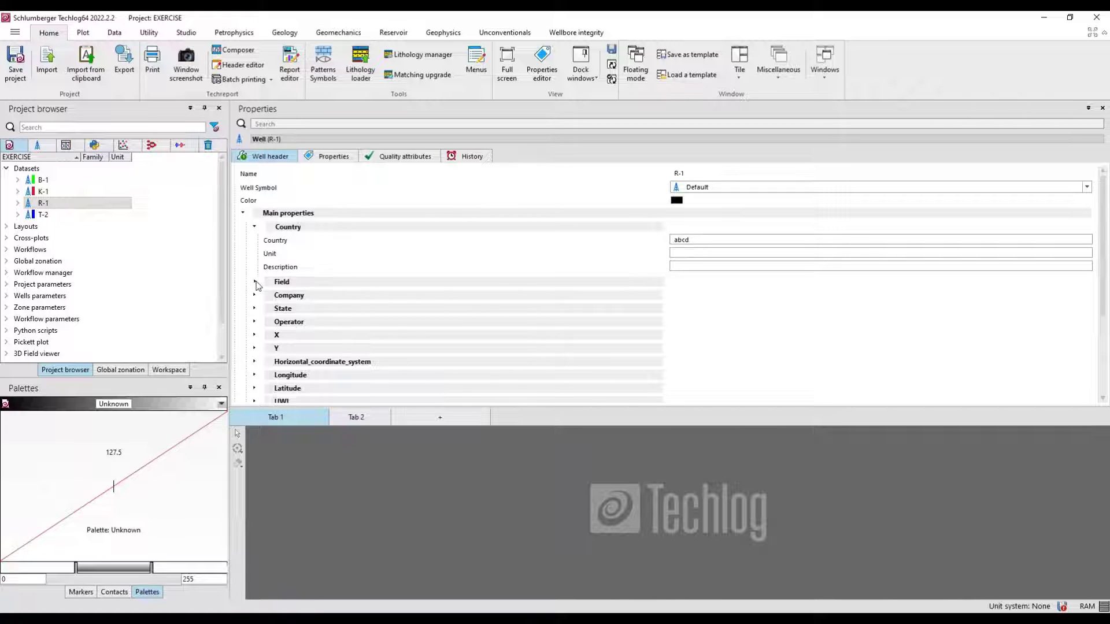
left_click(705, 294)
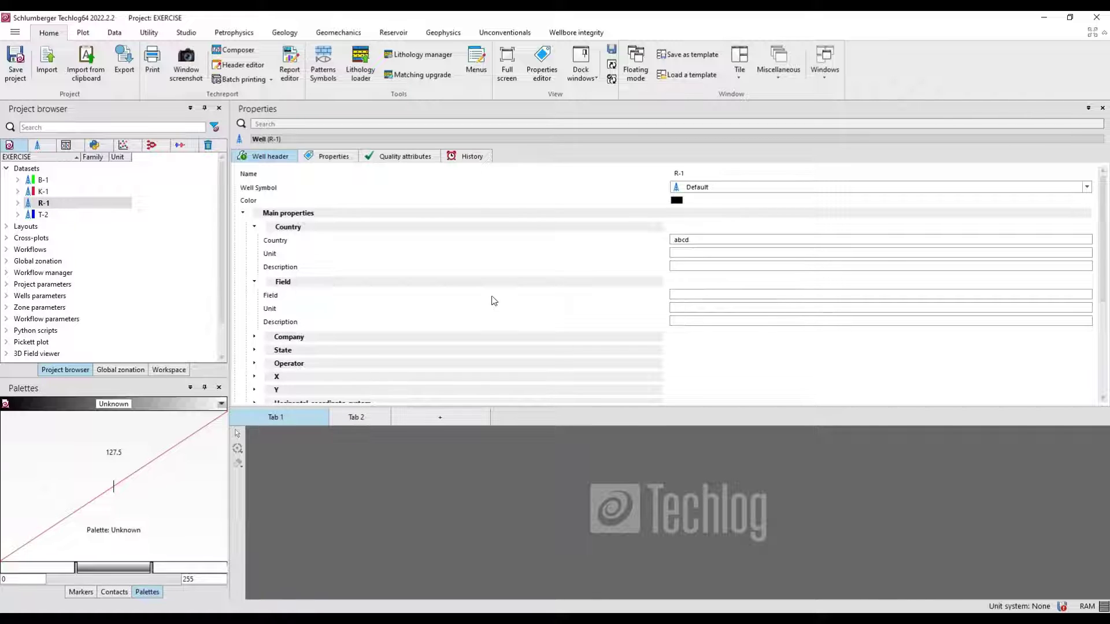
scroll(480, 292, "down", 3)
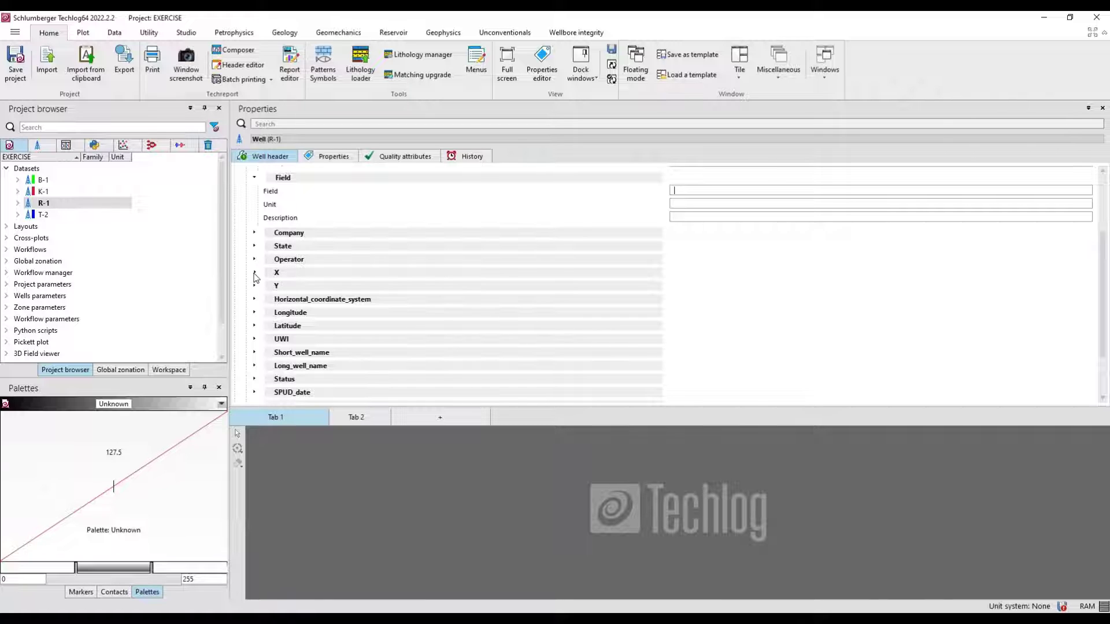
scroll(292, 339, "down", 2)
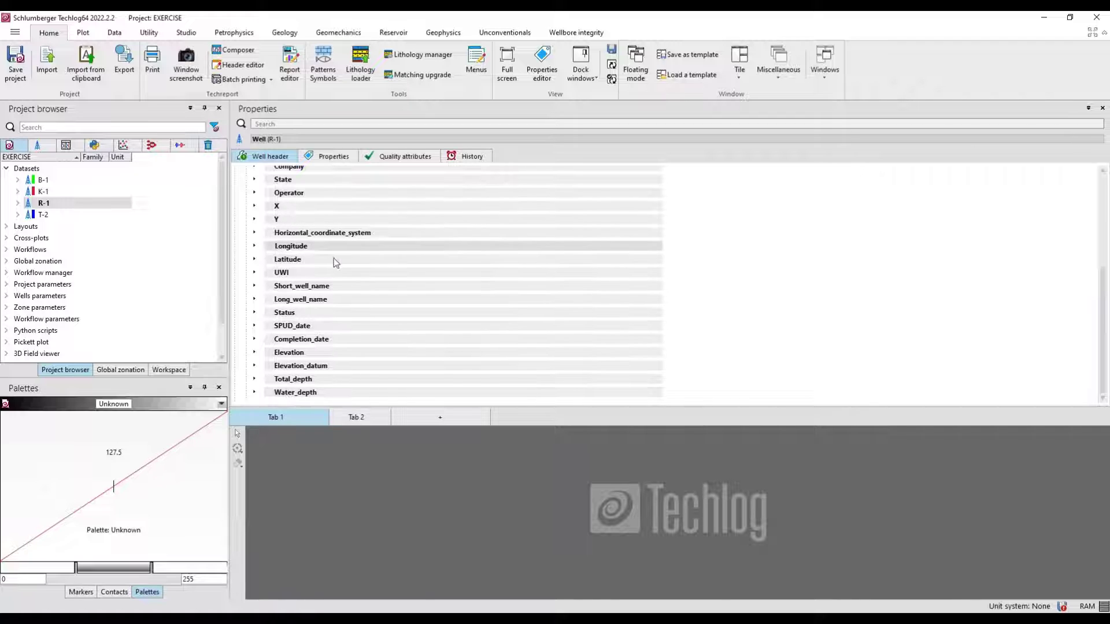
left_click(1103, 108)
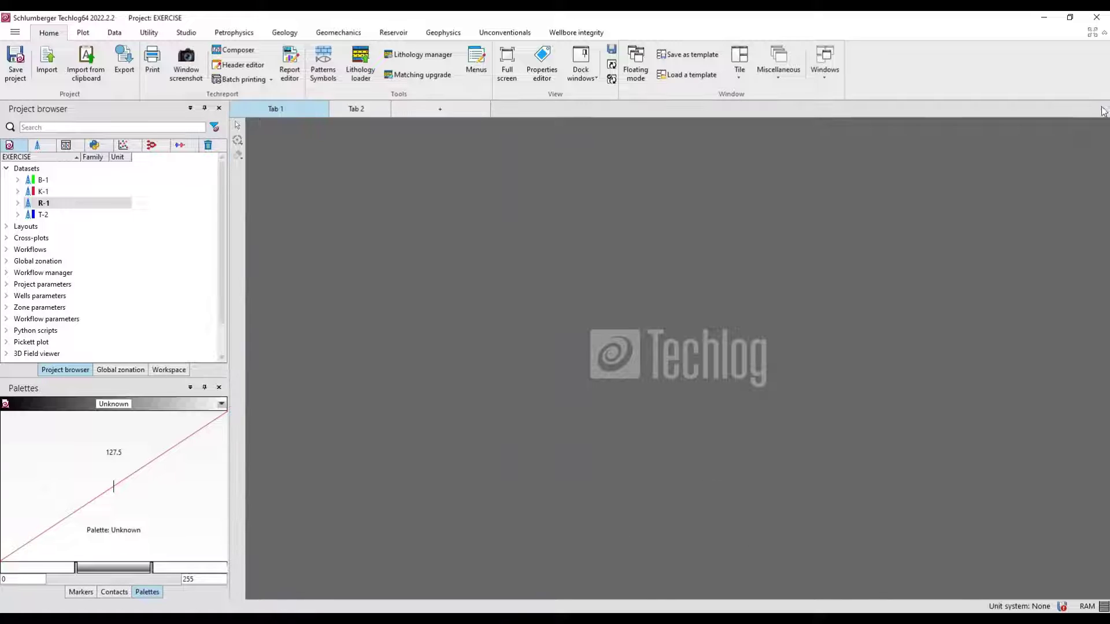
- Change well R-1's colour to light yellow (#ffff7f) and close its properties panel
double_click(41, 204)
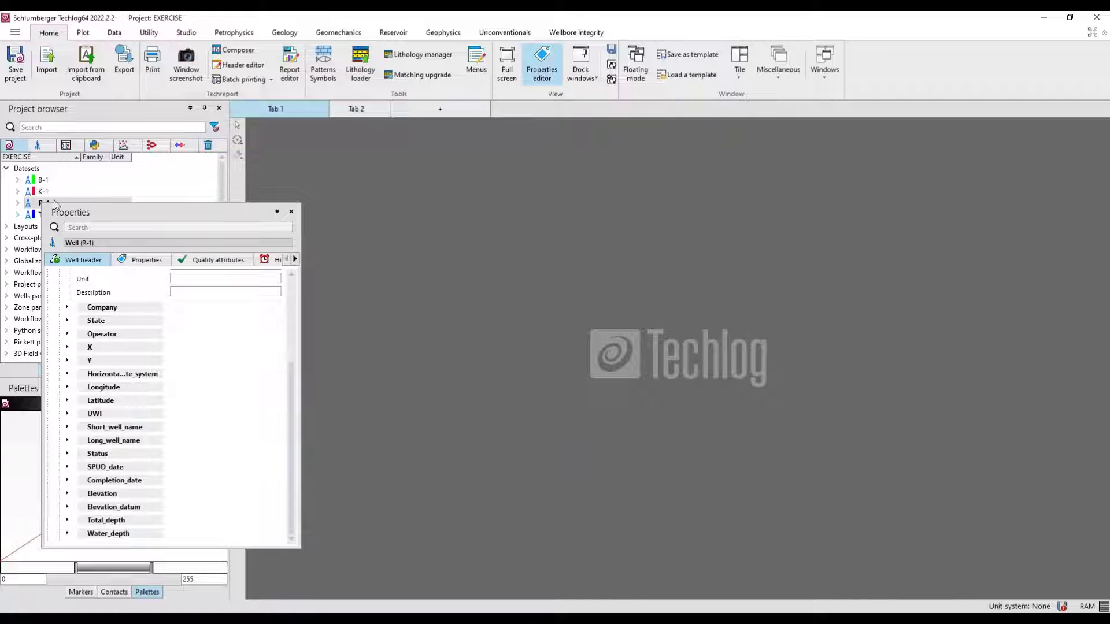
left_click_drag(145, 221, 519, 182)
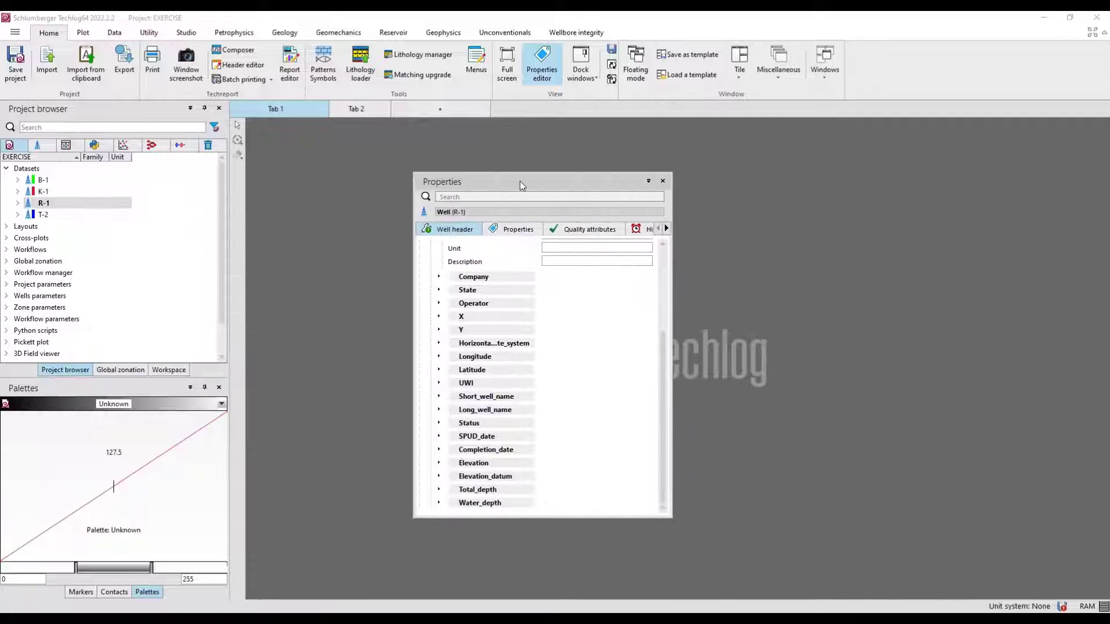
left_click(518, 230)
left_click(437, 230)
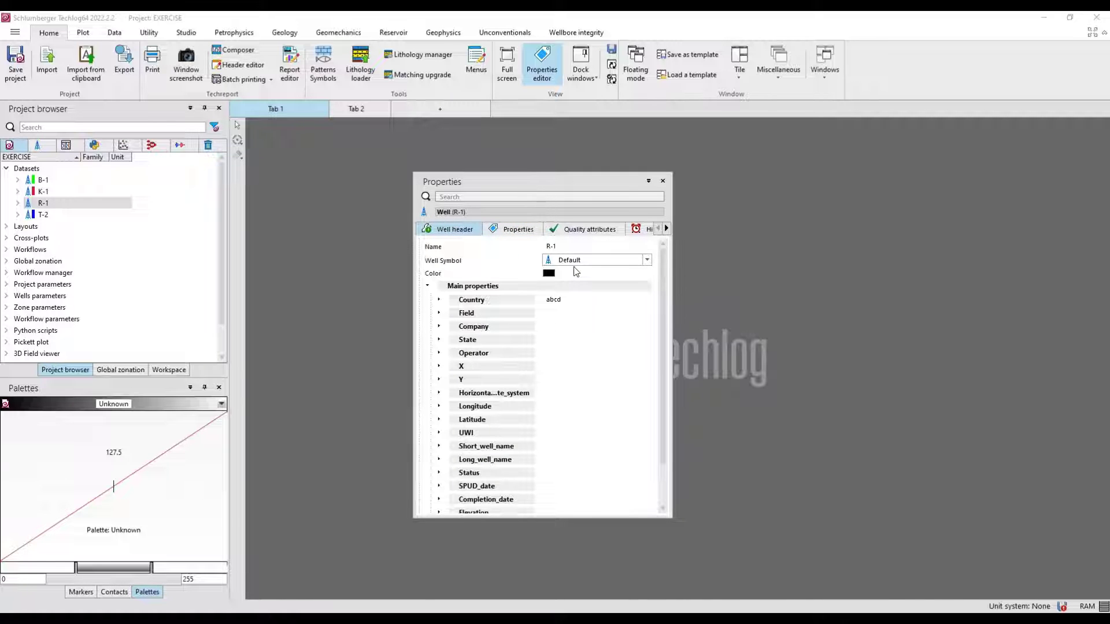
left_click(549, 274)
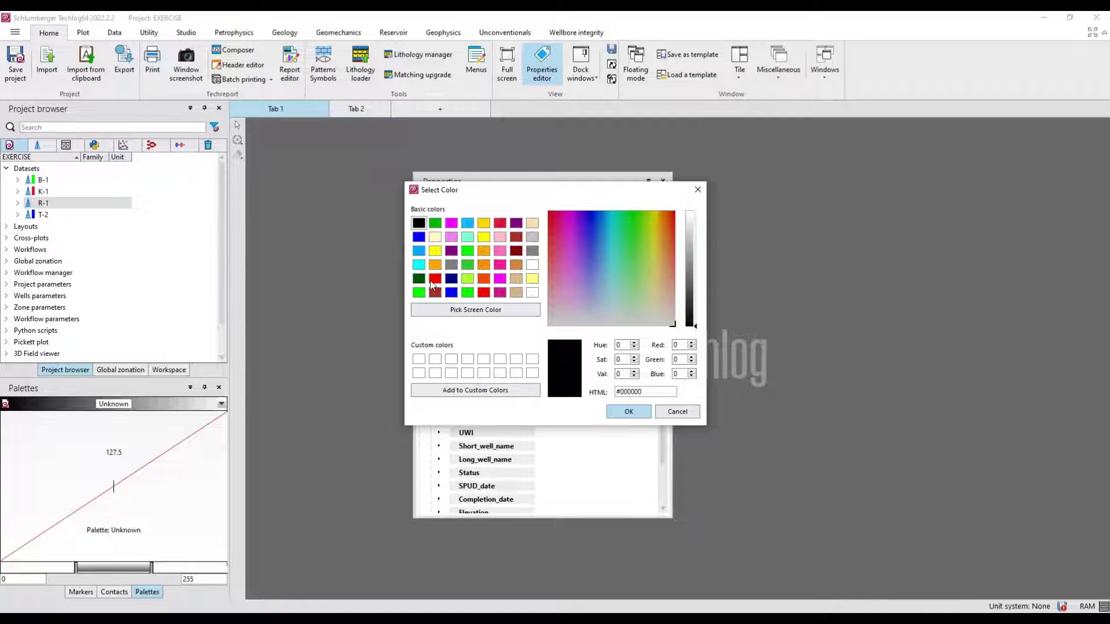
left_click(533, 279)
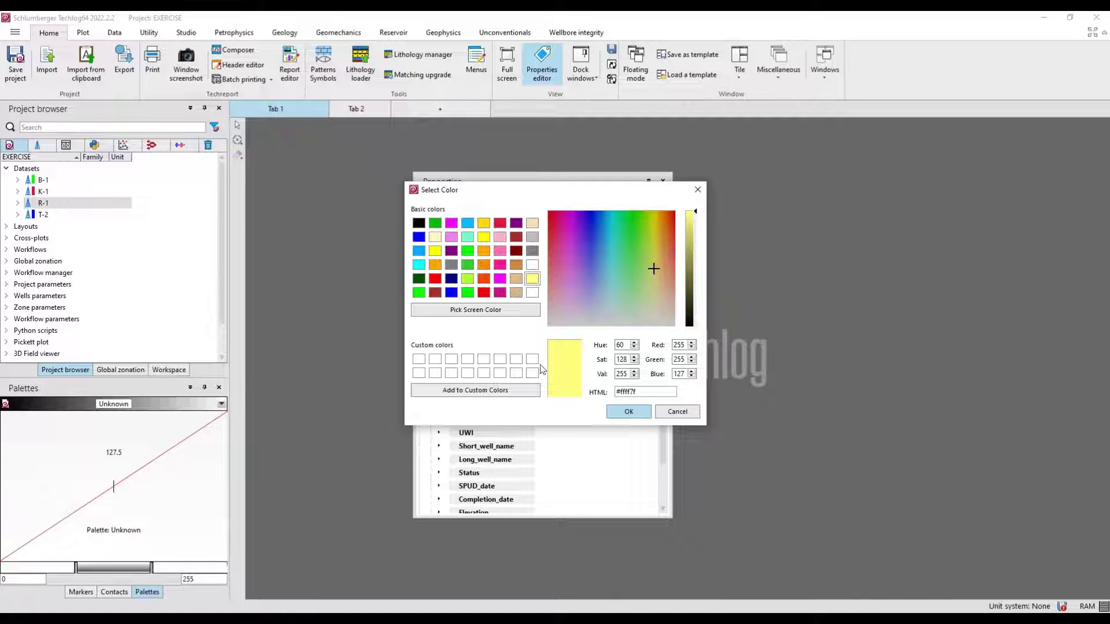
left_click(628, 412)
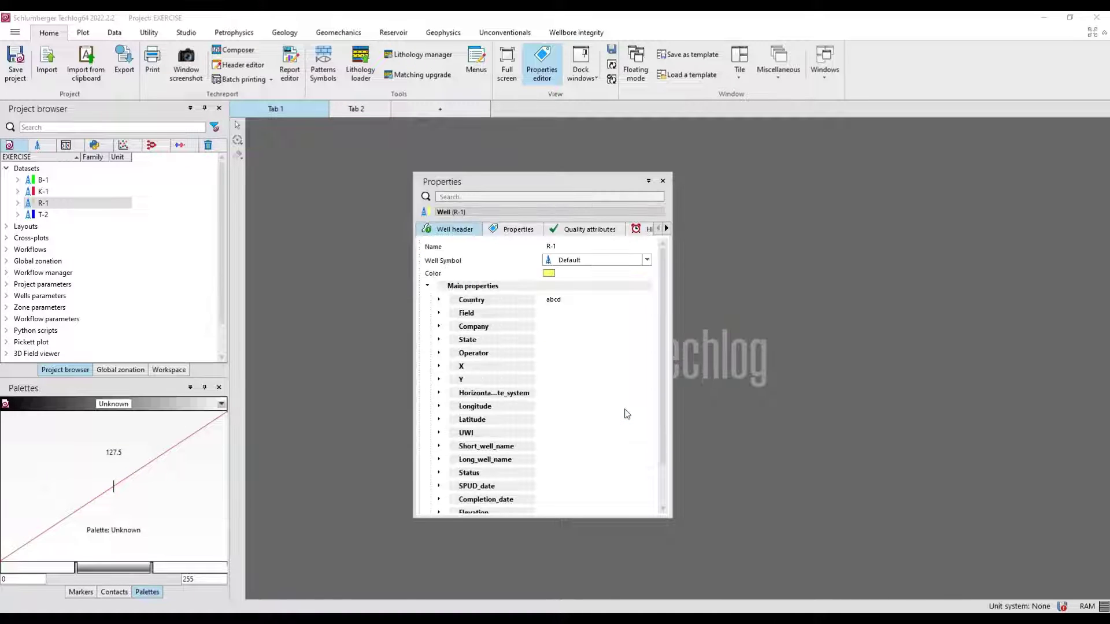
left_click(663, 180)
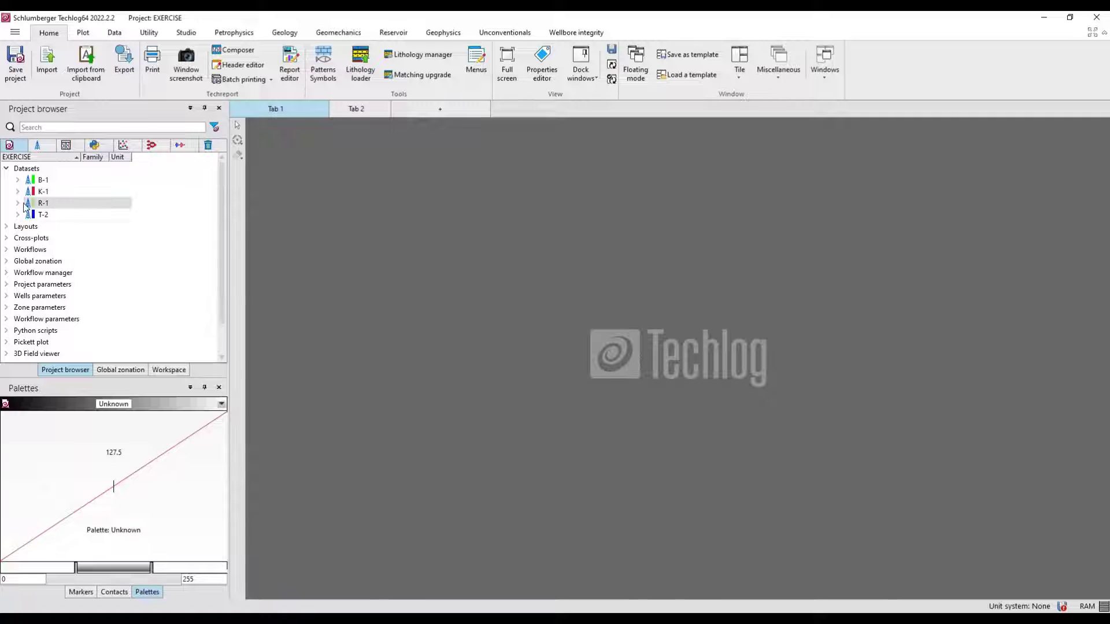
- Check R-1's MD, DEVI and HAZI curves, select R-1 and show the Data tools
left_click(57, 215)
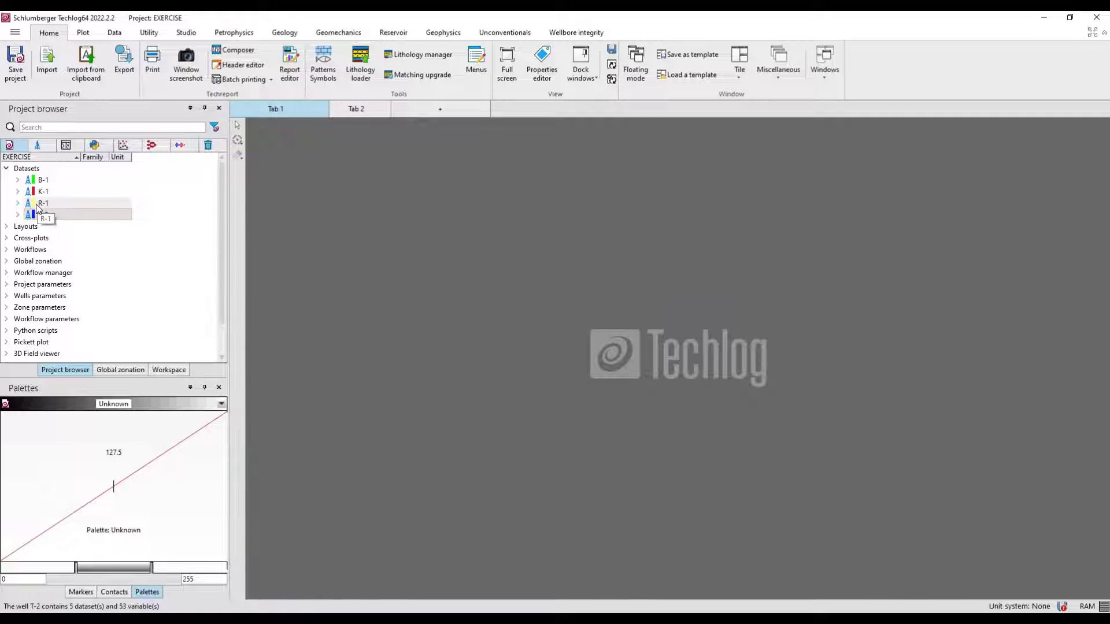
left_click(17, 203)
left_click(30, 215)
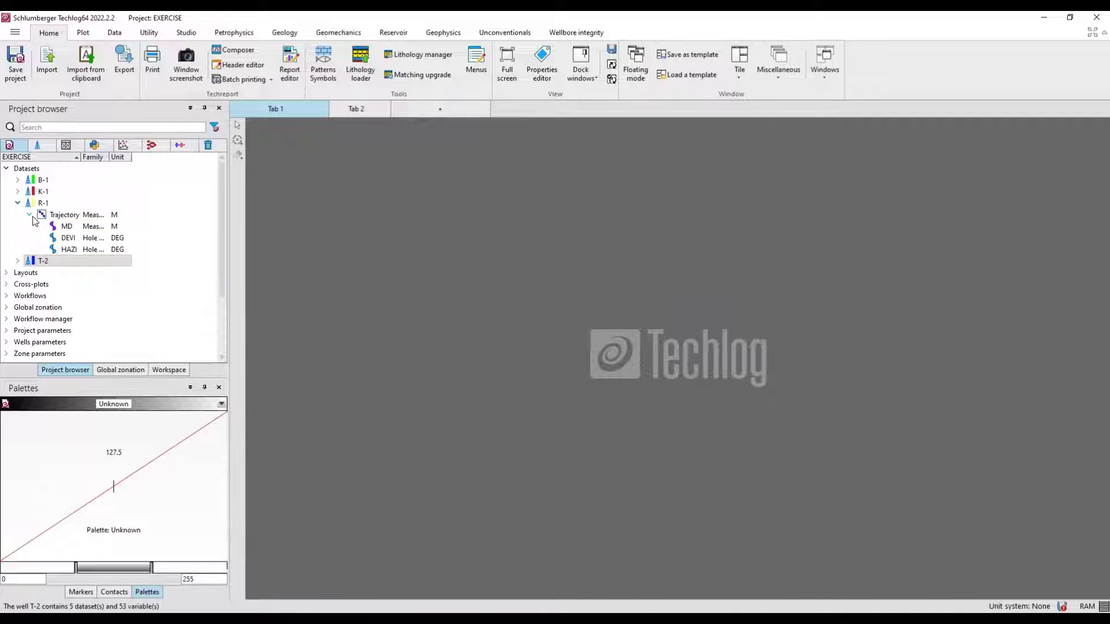
left_click(17, 203)
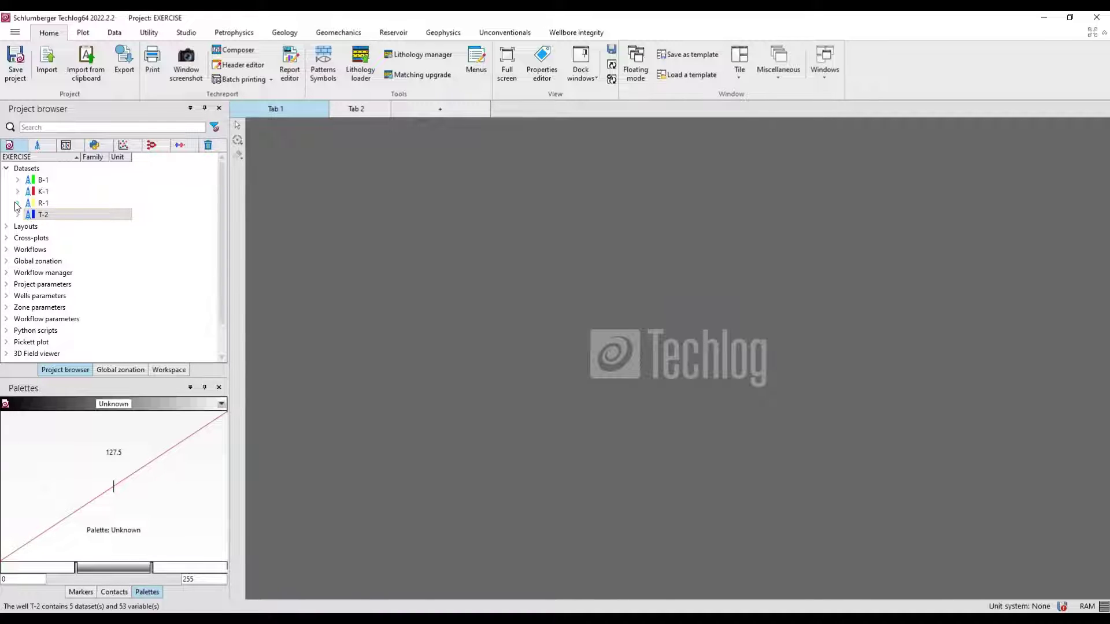
left_click(52, 206)
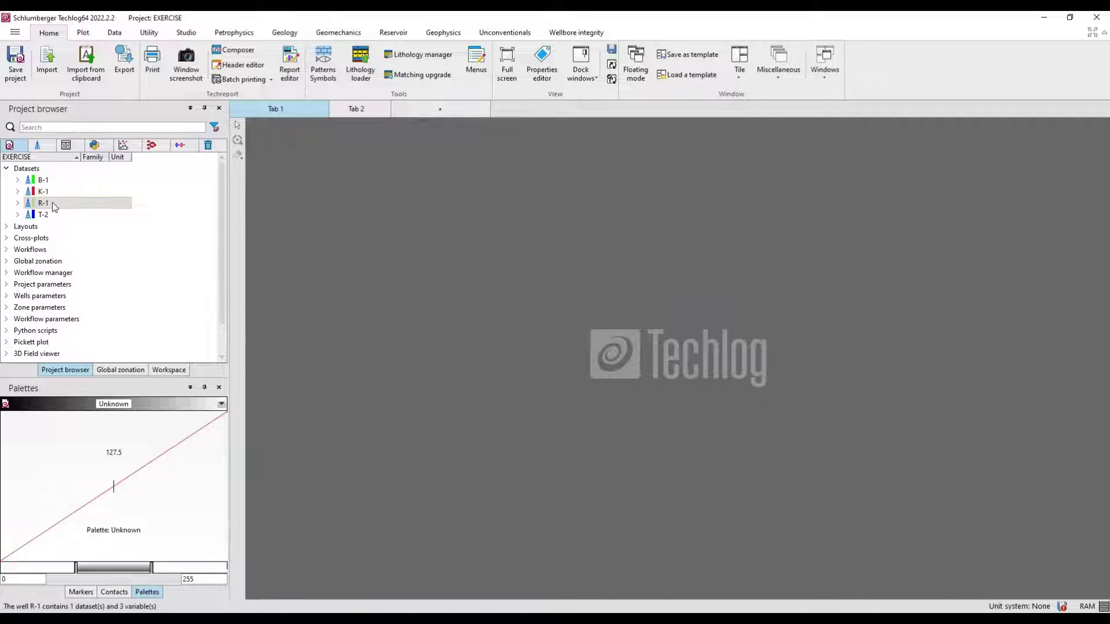
left_click(117, 37)
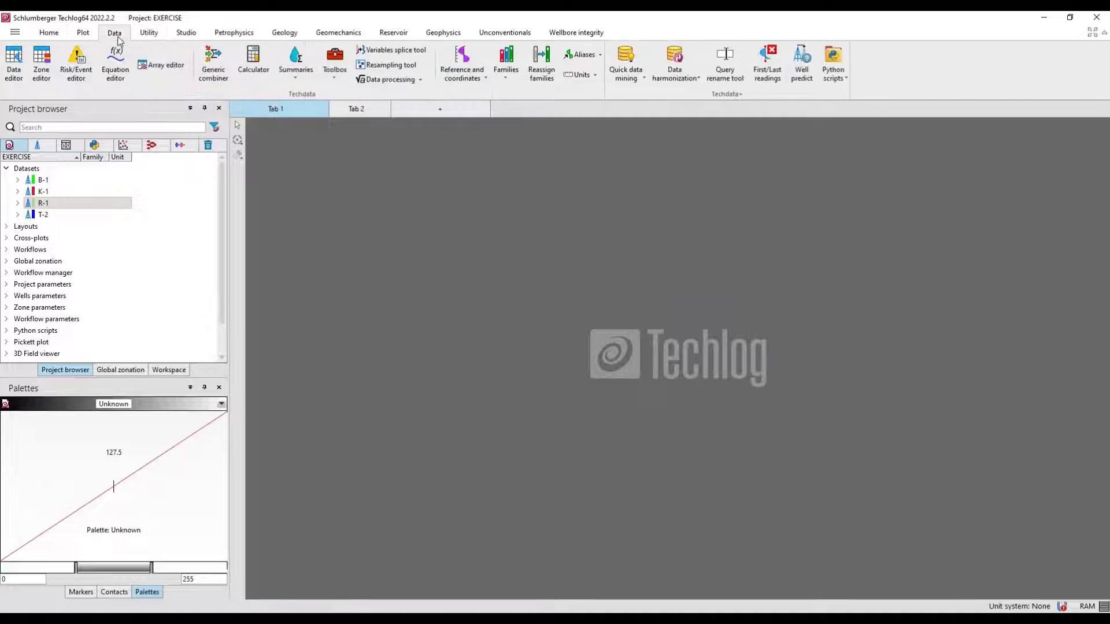
- Open the True Vertical Depth dialog and list well R-1's deviation inputs
left_click(478, 80)
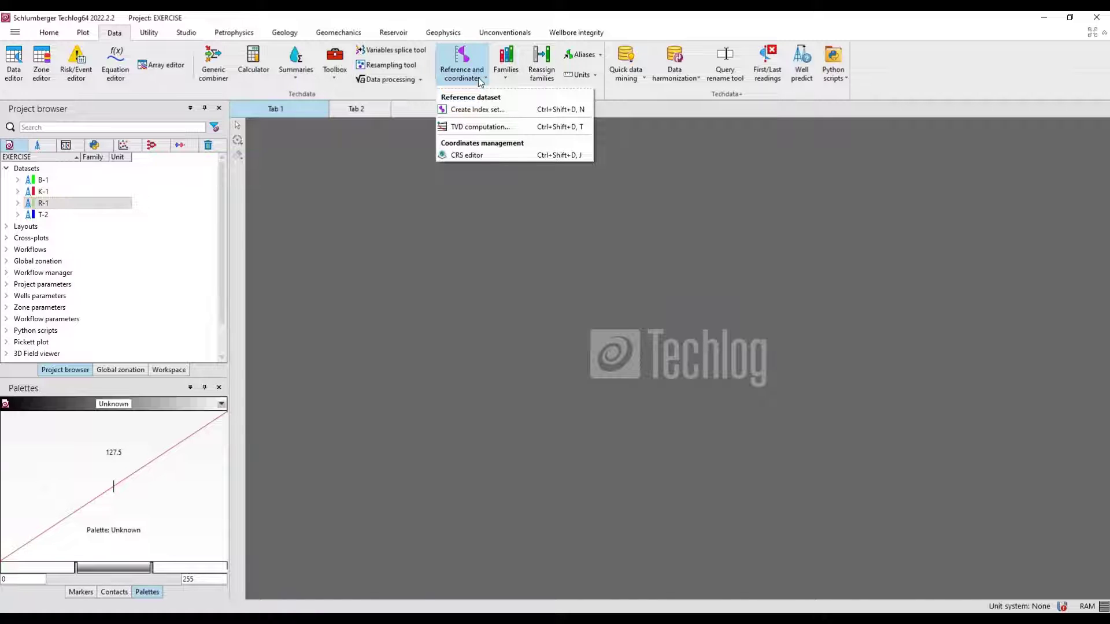
left_click(469, 129)
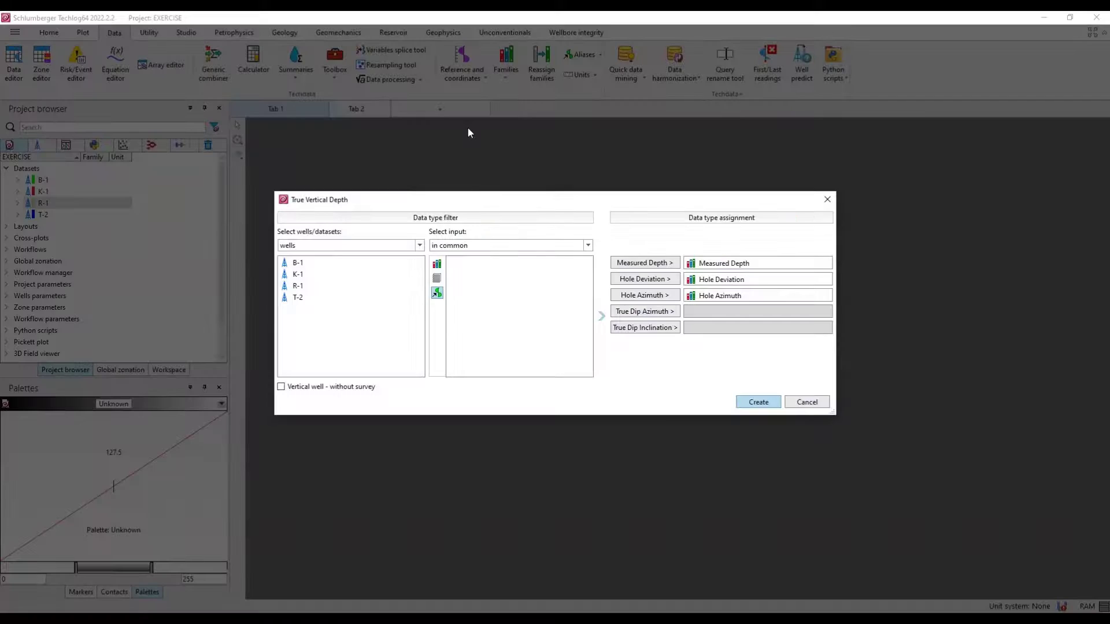
left_click_drag(472, 201, 478, 160)
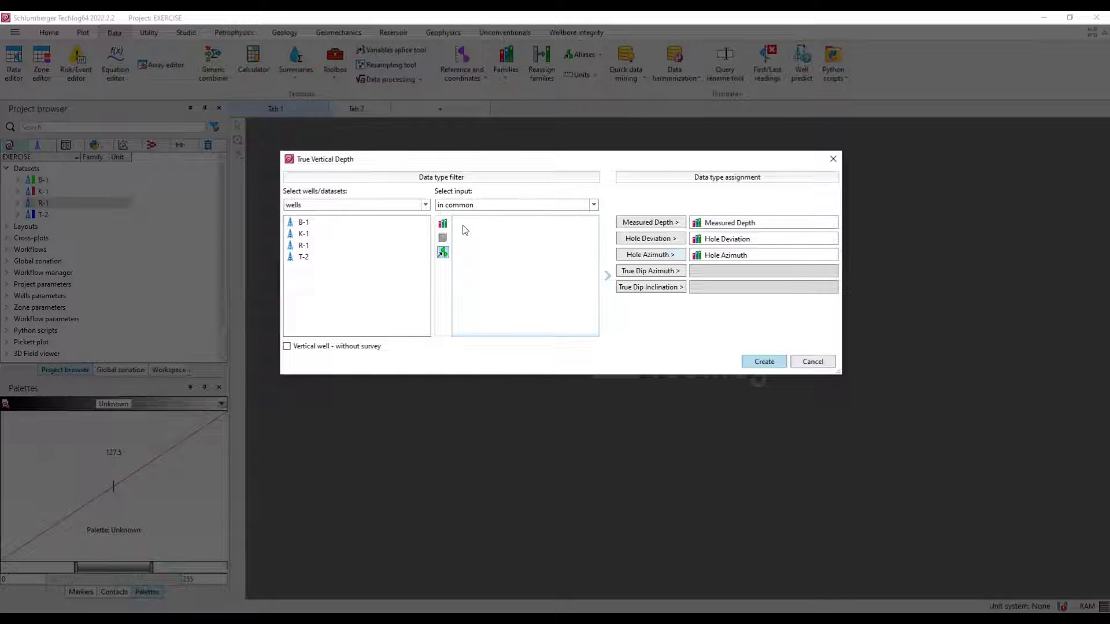
left_click(442, 223)
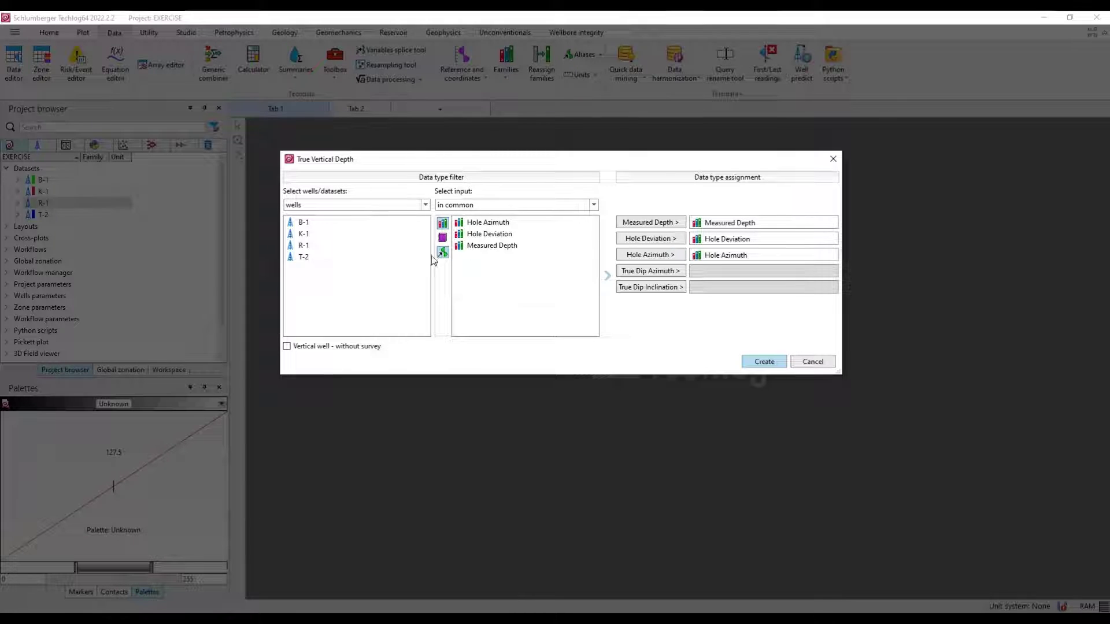
left_click(299, 246)
left_click(444, 224)
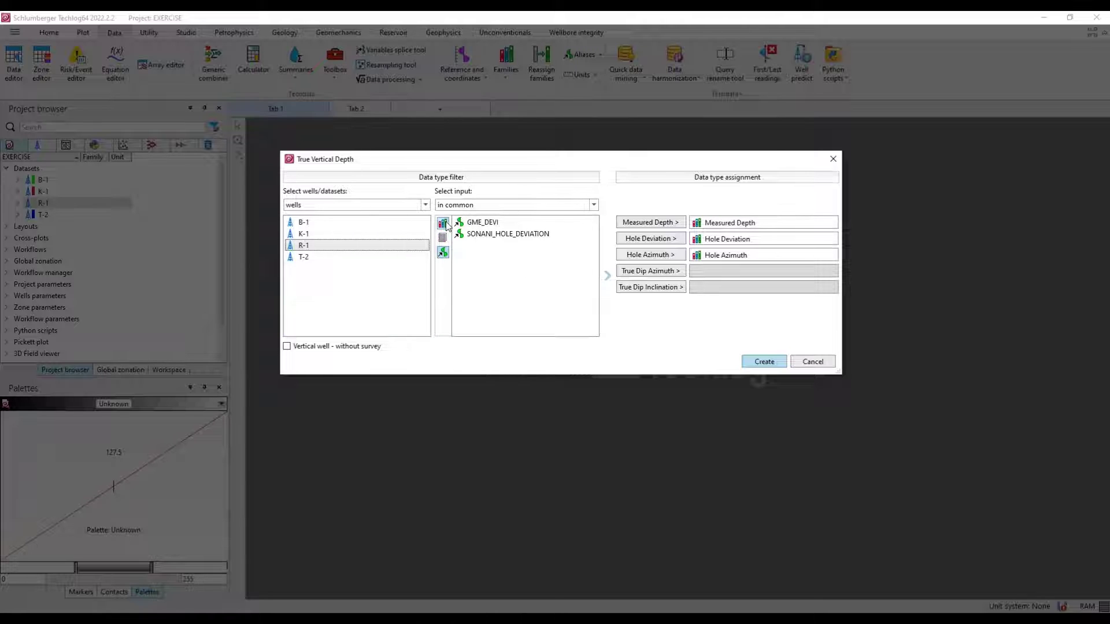
left_click(444, 252)
left_click(444, 225)
left_click(444, 224)
left_click(443, 224)
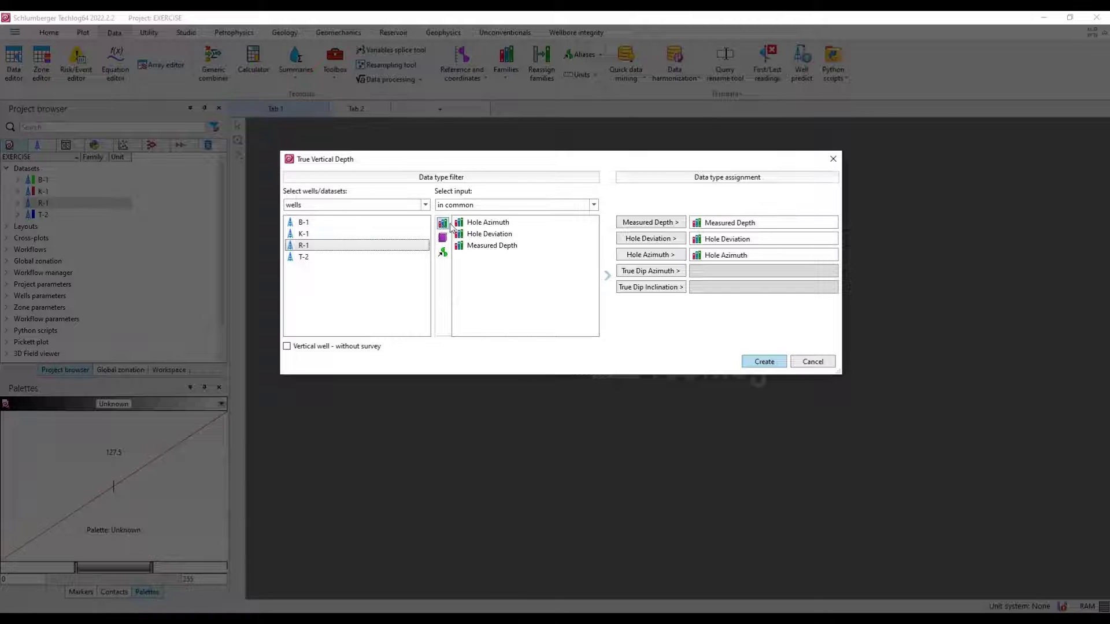
- Clear the existing Hole Azimuth, Hole Deviation and Measured Depth assignments
left_click(719, 256)
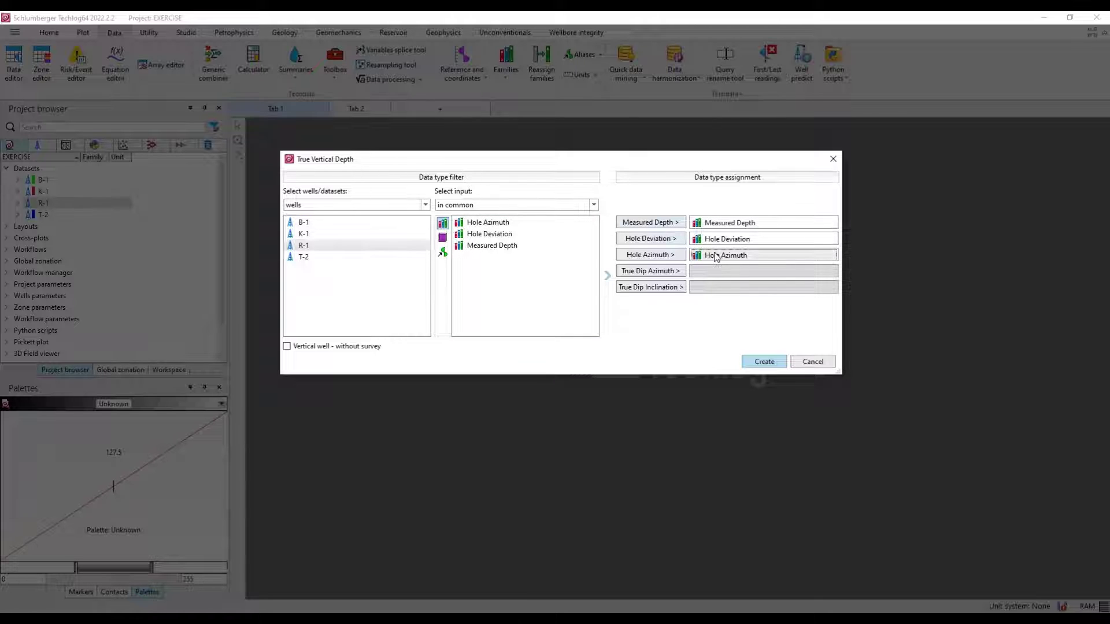
key("Delete")
left_click(781, 238)
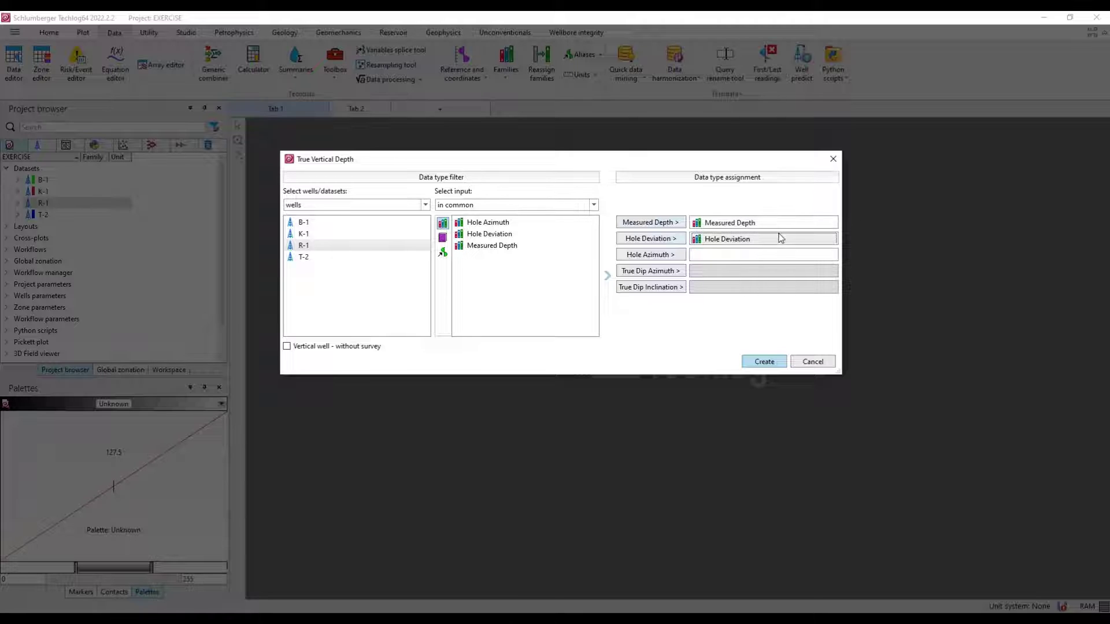
key("Delete")
left_click(771, 229)
key("Delete")
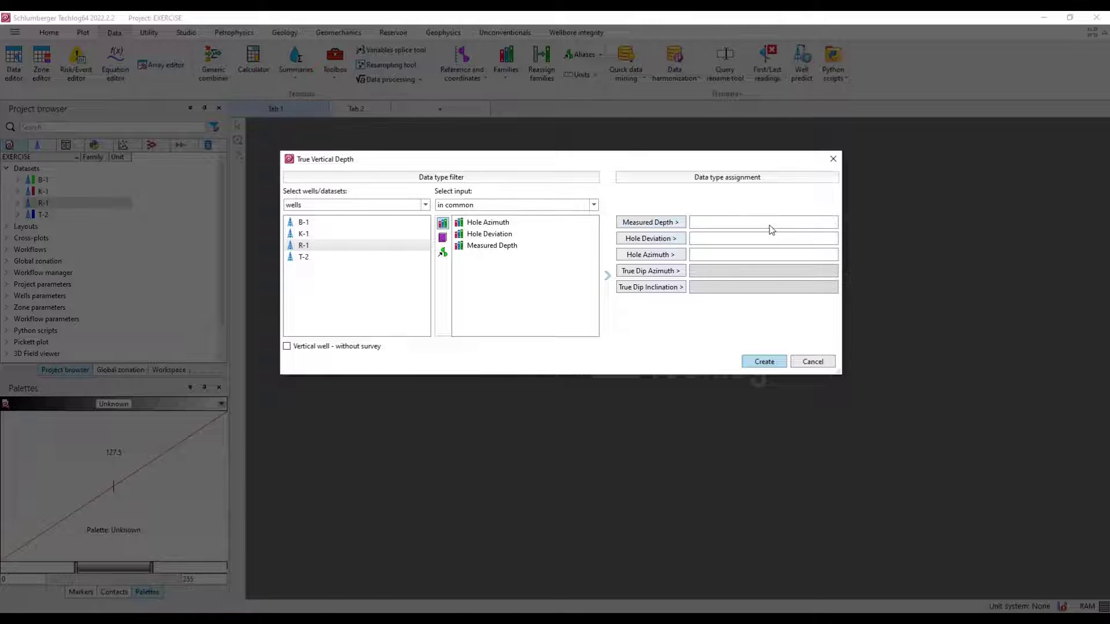
- Assign Hole Azimuth, Hole Deviation and Measured Depth as inputs and create the computation
left_click(486, 224)
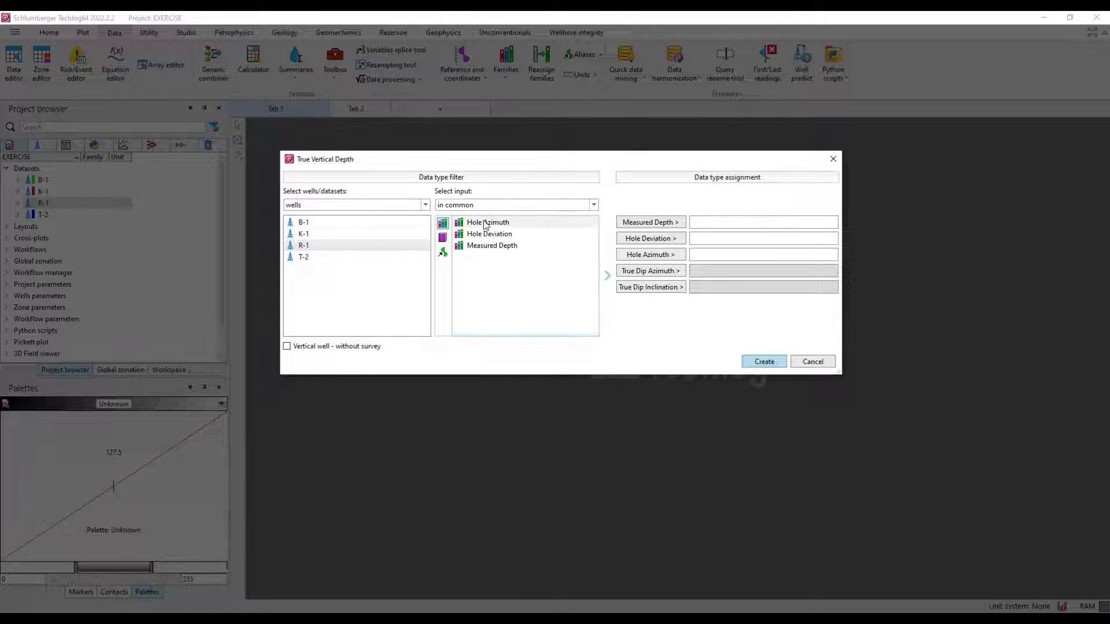
left_click(657, 260)
left_click(657, 260)
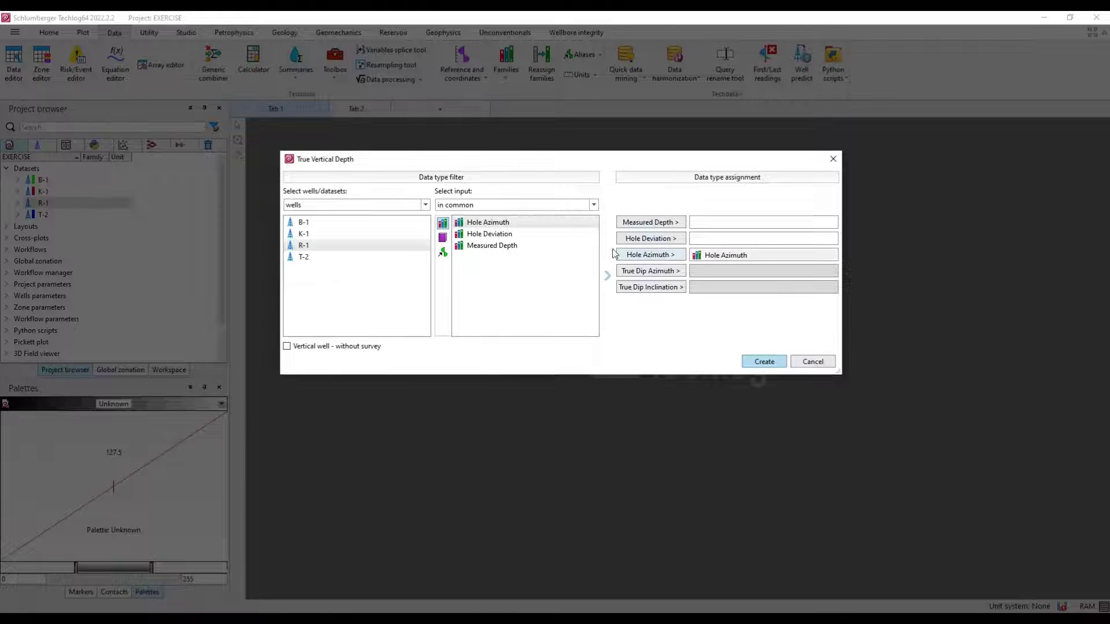
left_click(489, 234)
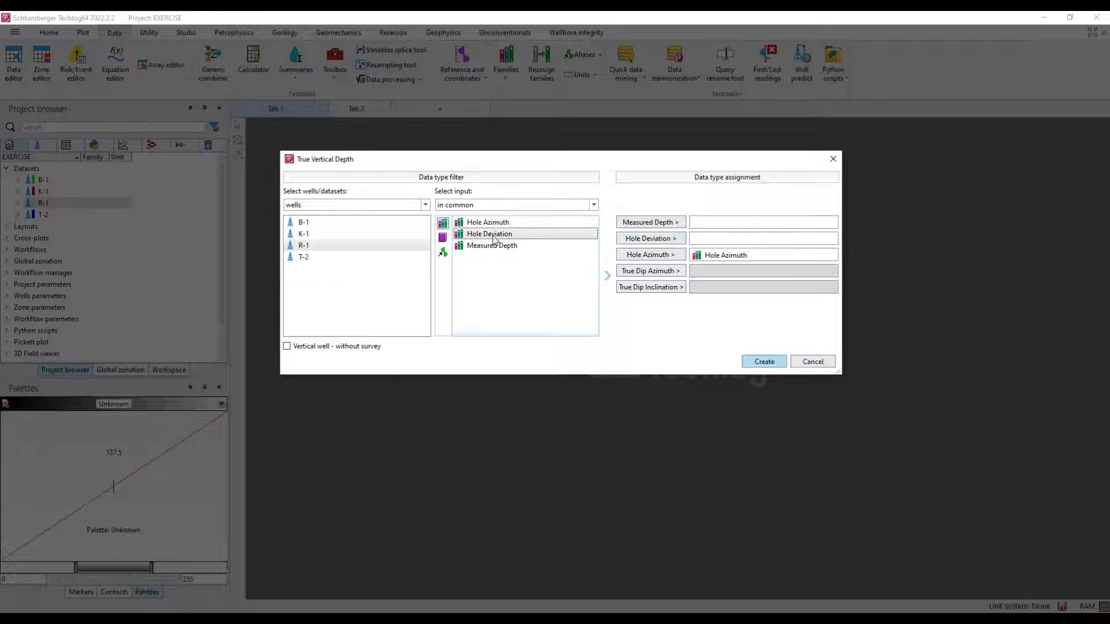
left_click(646, 240)
left_click(511, 245)
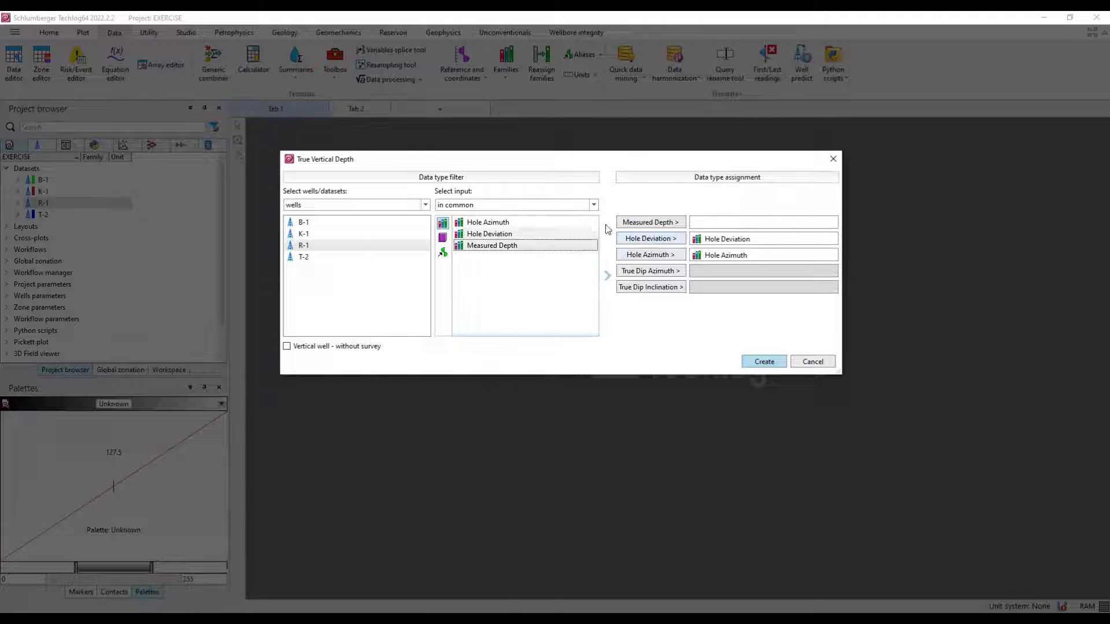
left_click(643, 225)
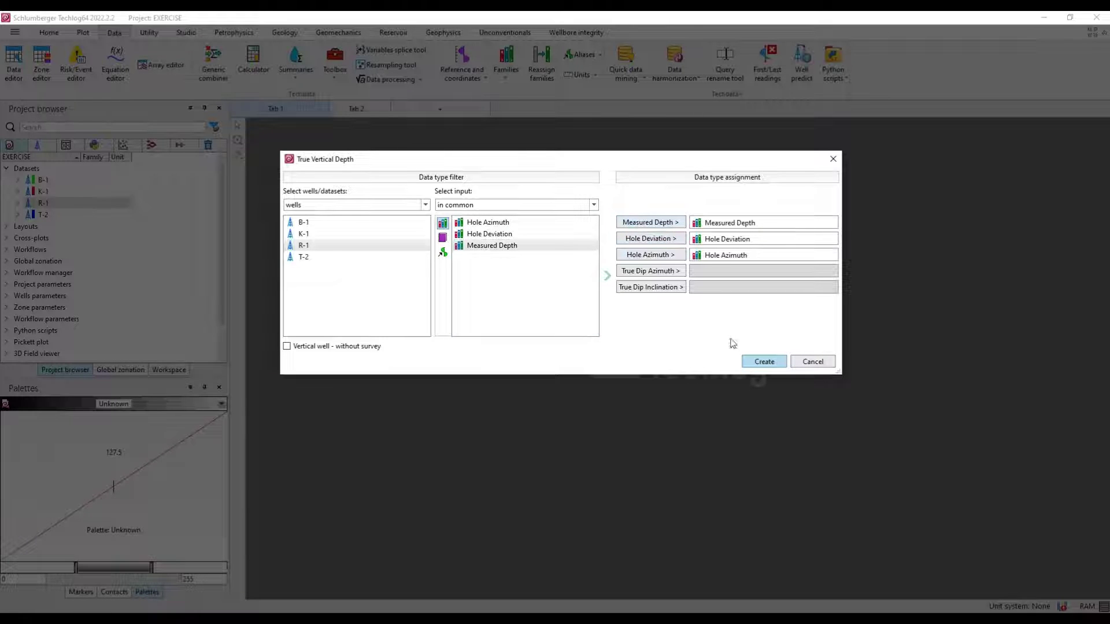
left_click(763, 363)
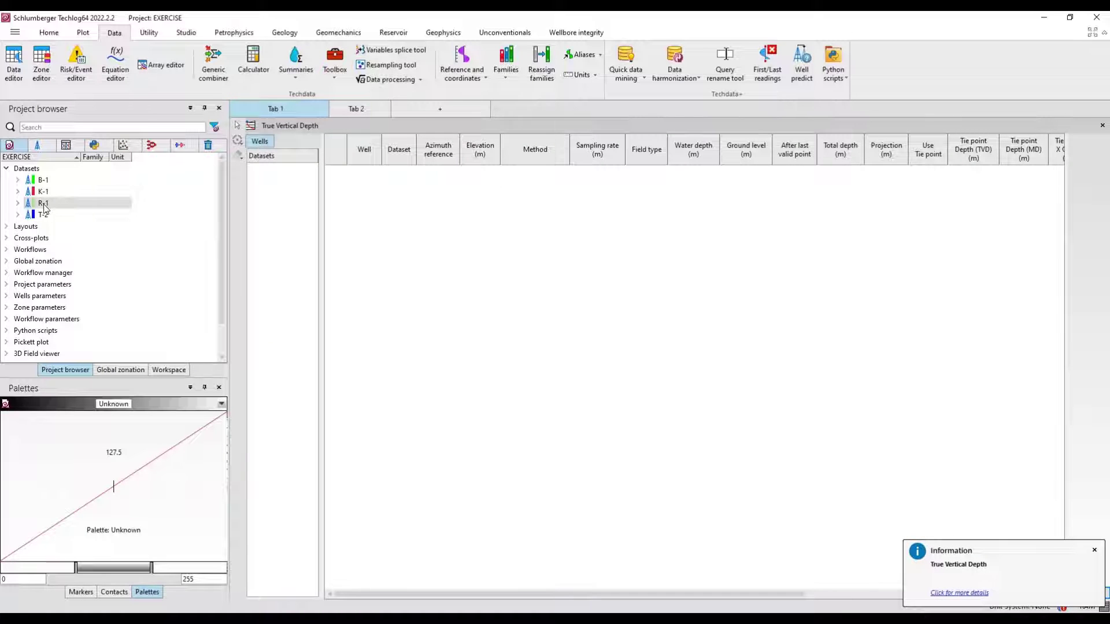
- Add R-1's Trajectory dataset to the TVD computation and set the field type to onshore
left_click(18, 203)
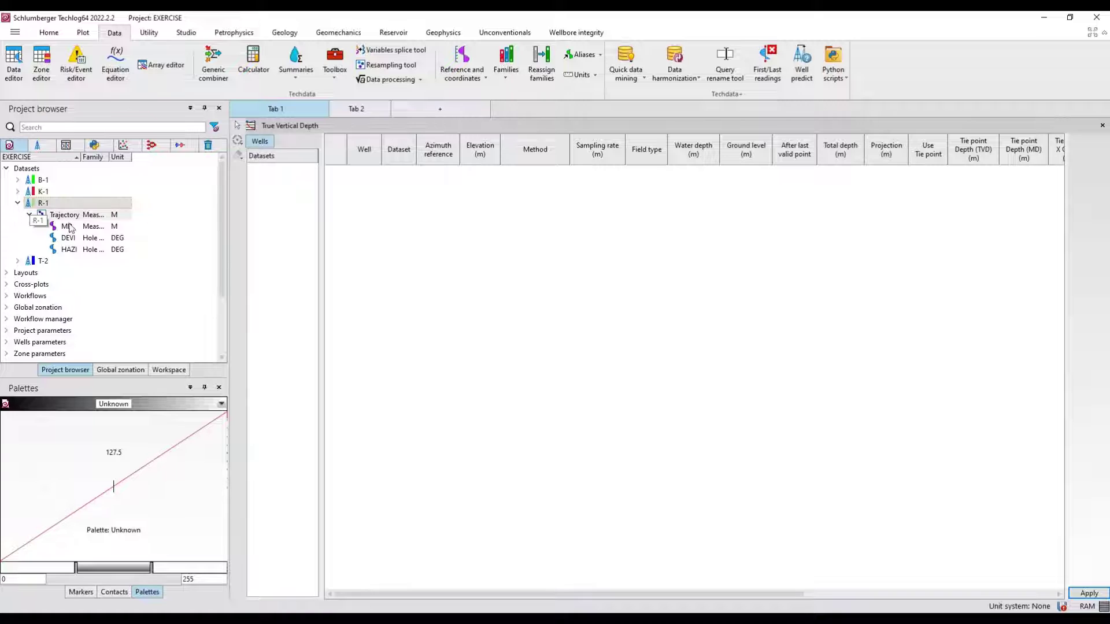
left_click_drag(79, 217, 284, 205)
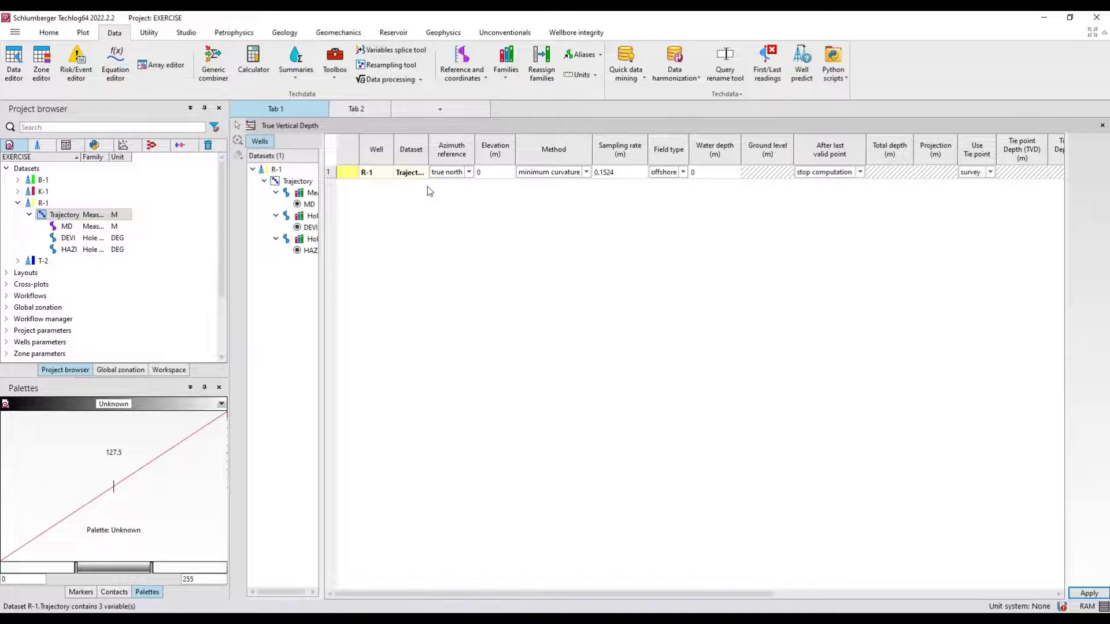
left_click(682, 173)
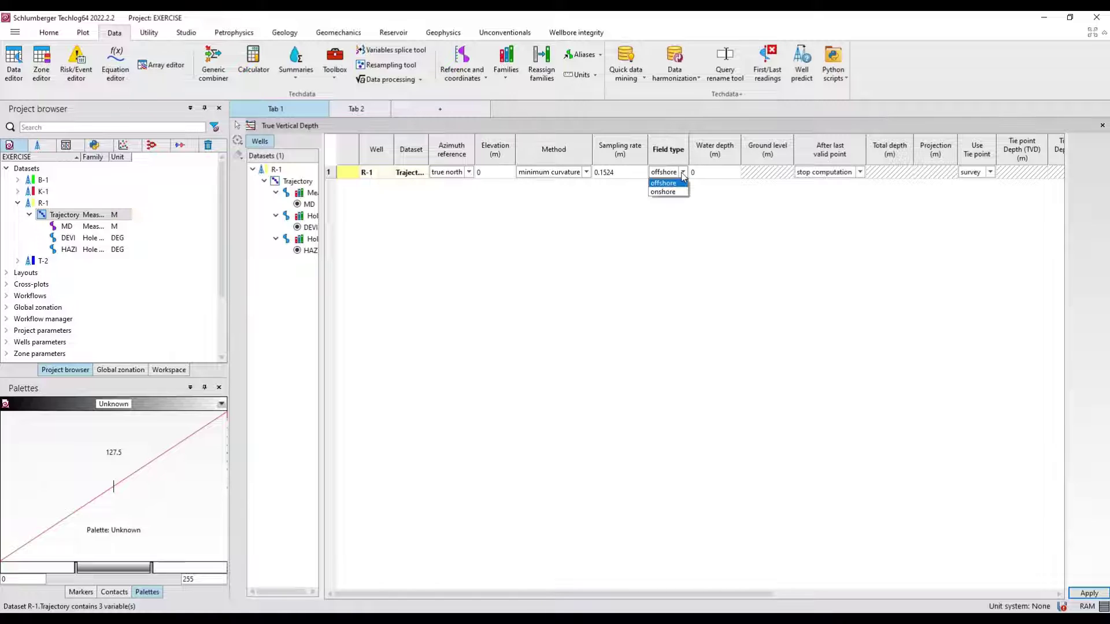
left_click(665, 192)
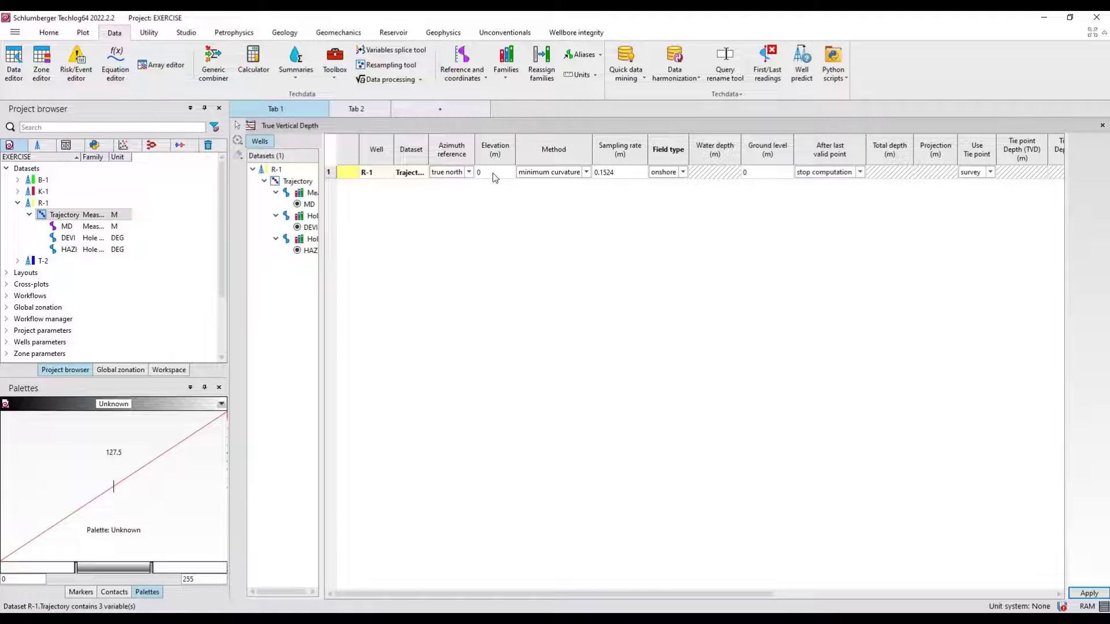
- Enter ground level 445 and elevation 456, then run the TVD computation
left_click(747, 172)
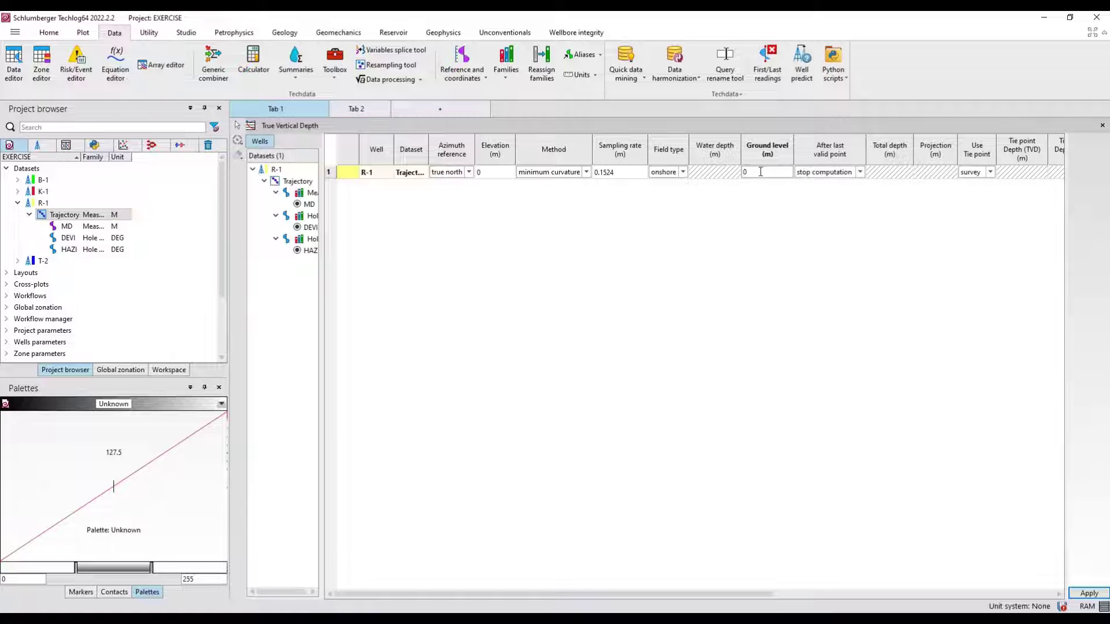
left_click_drag(761, 172, 737, 173)
left_click(481, 172)
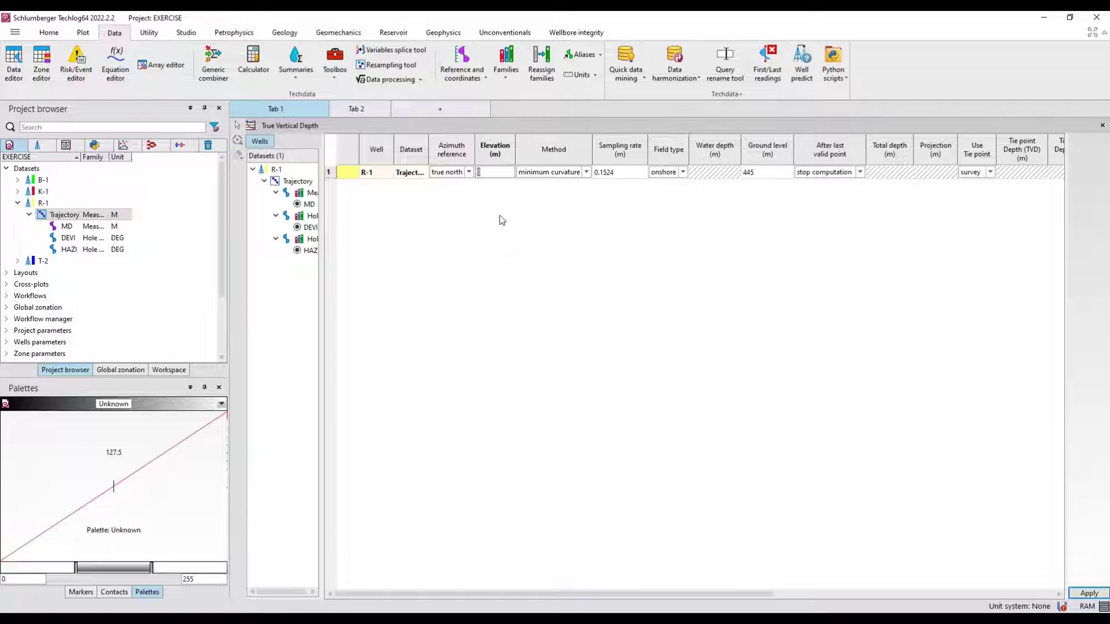
type("456")
key("Return")
left_click_drag(578, 600, 983, 598)
left_click(1074, 592)
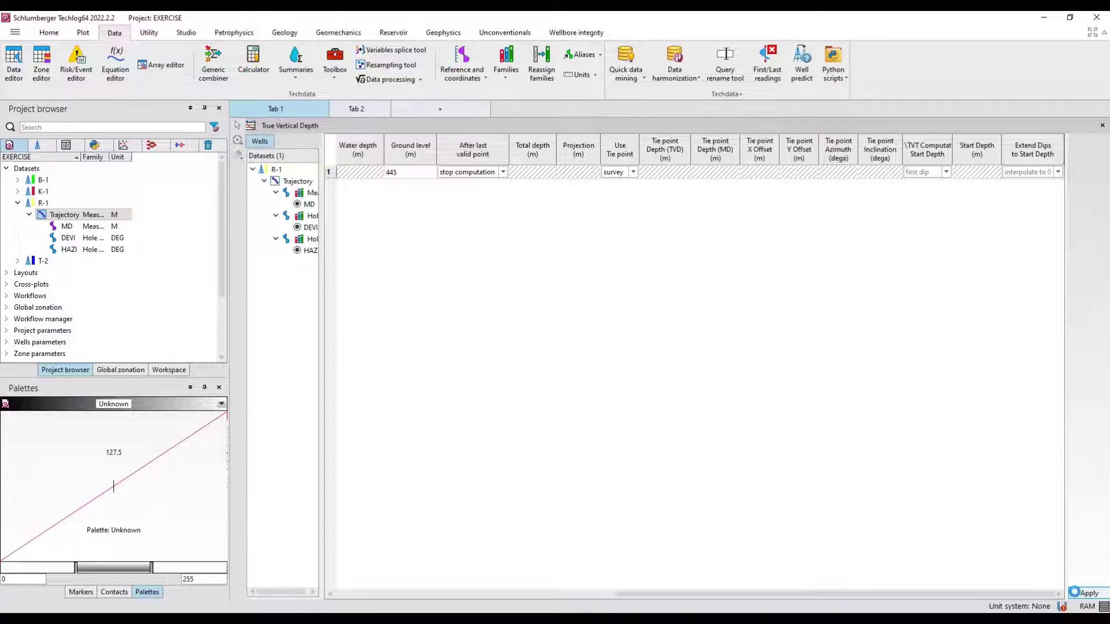
- Close the TVD table and browse TL_WellPath's 17 curves, including TVD, TVDSS and TVDBML
left_click(1102, 128)
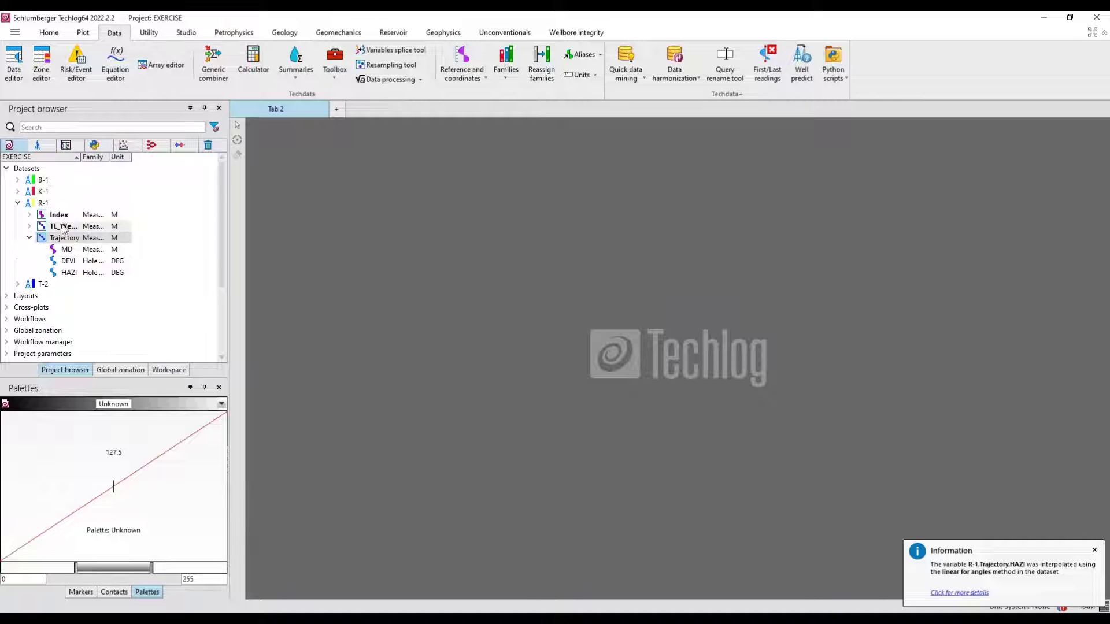
left_click_drag(81, 157, 110, 159)
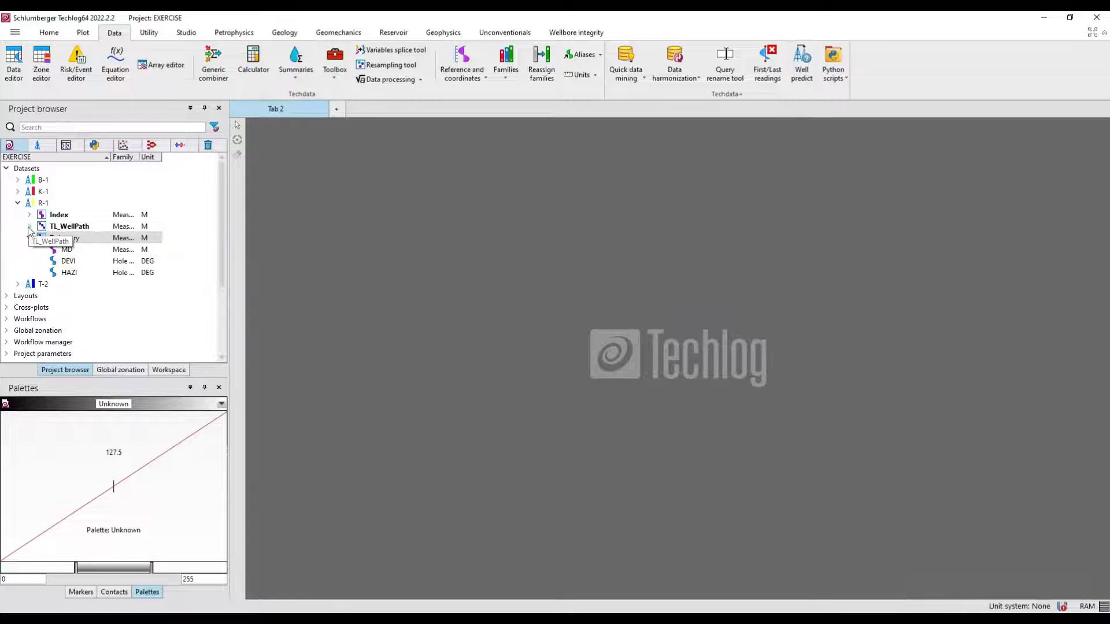
left_click(29, 226)
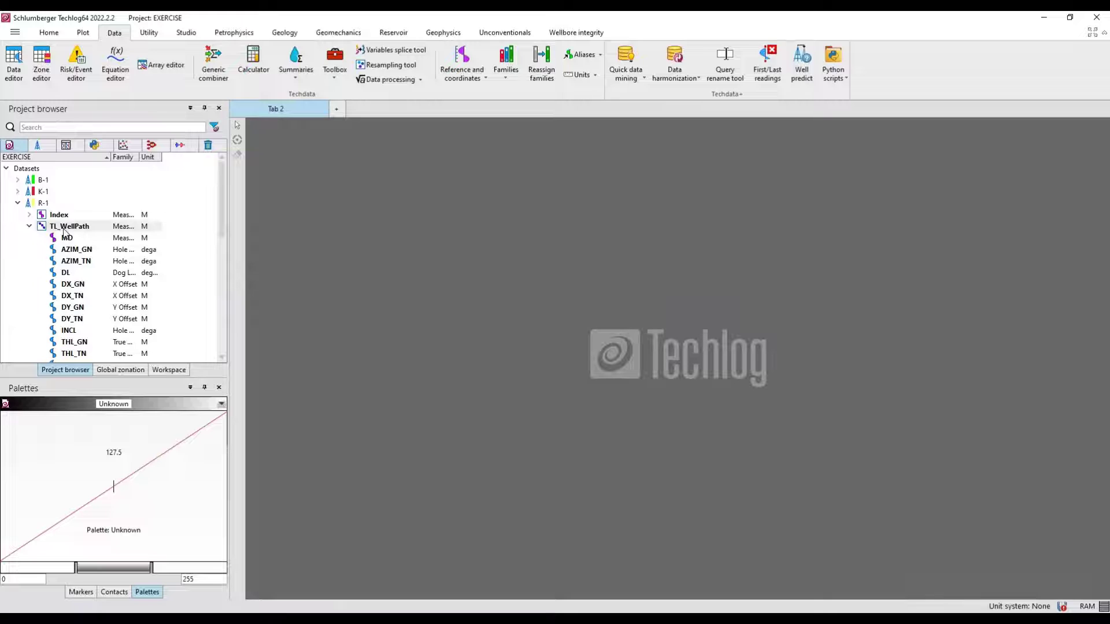
scroll(65, 234, "down", 3)
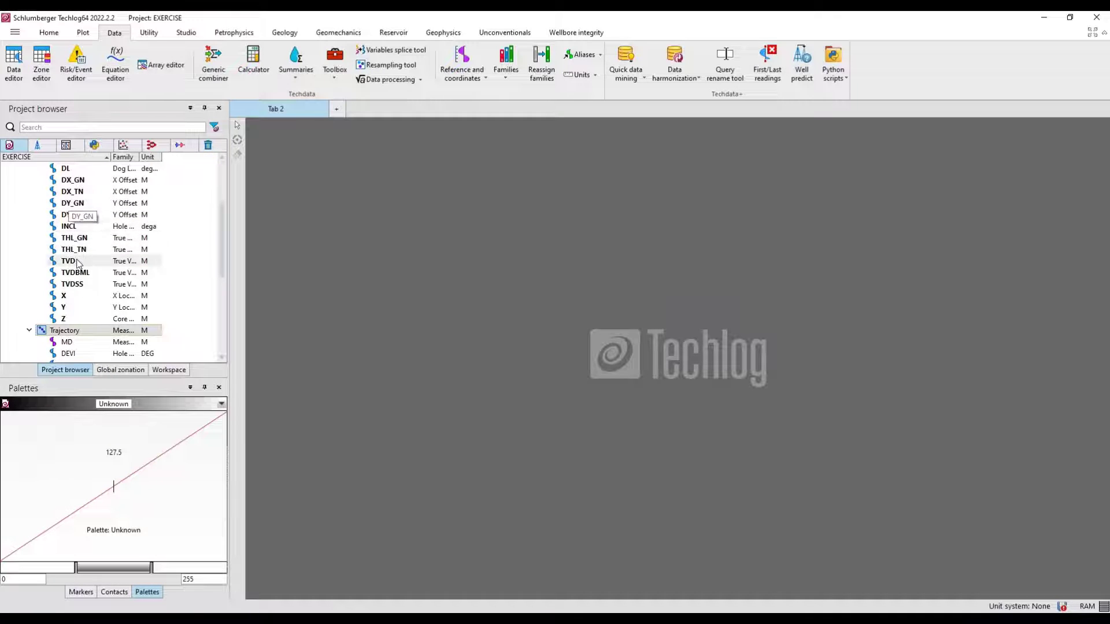
scroll(76, 257, "up", 3)
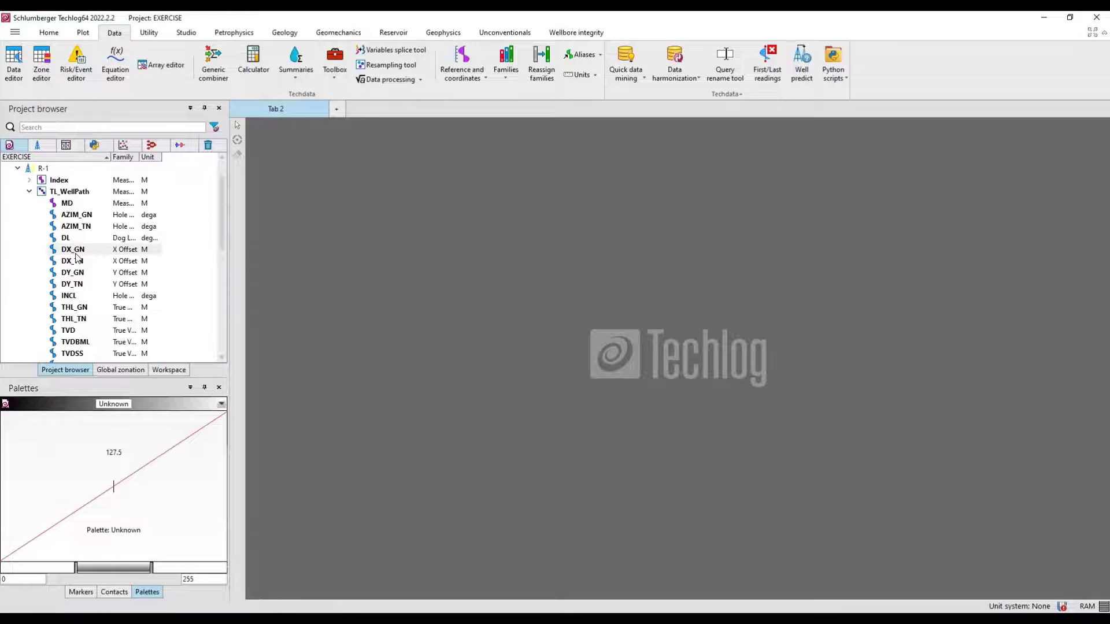
left_click(28, 226)
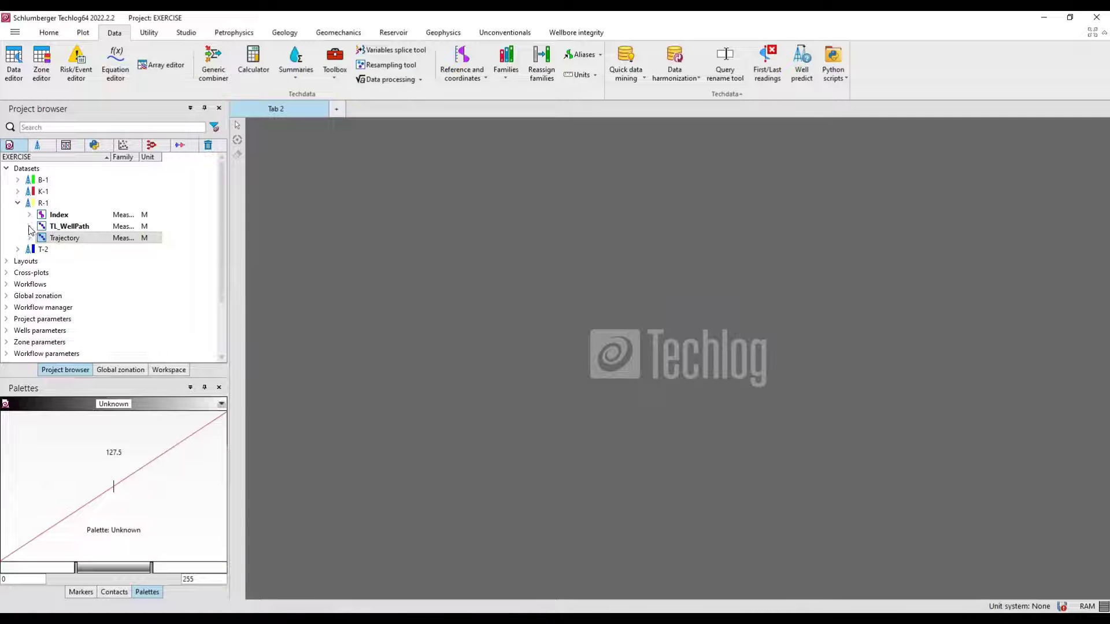
- Duplicate TL_WellPath and change TL_WellPath_2's Dataset type from trajectory to continuous in Properties
right_click(60, 231)
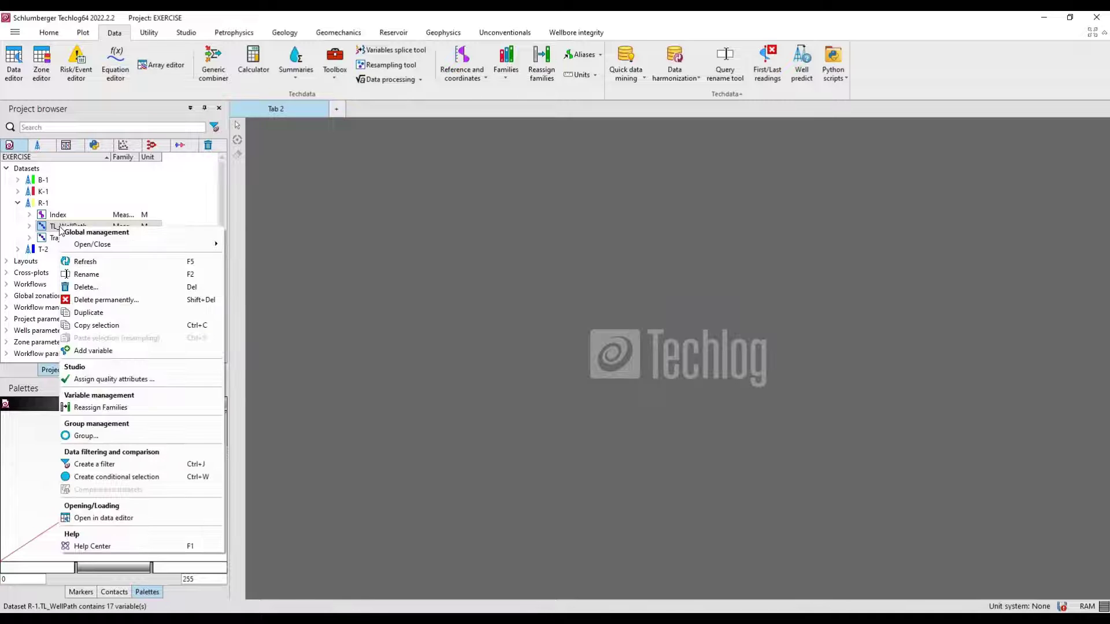
left_click(87, 313)
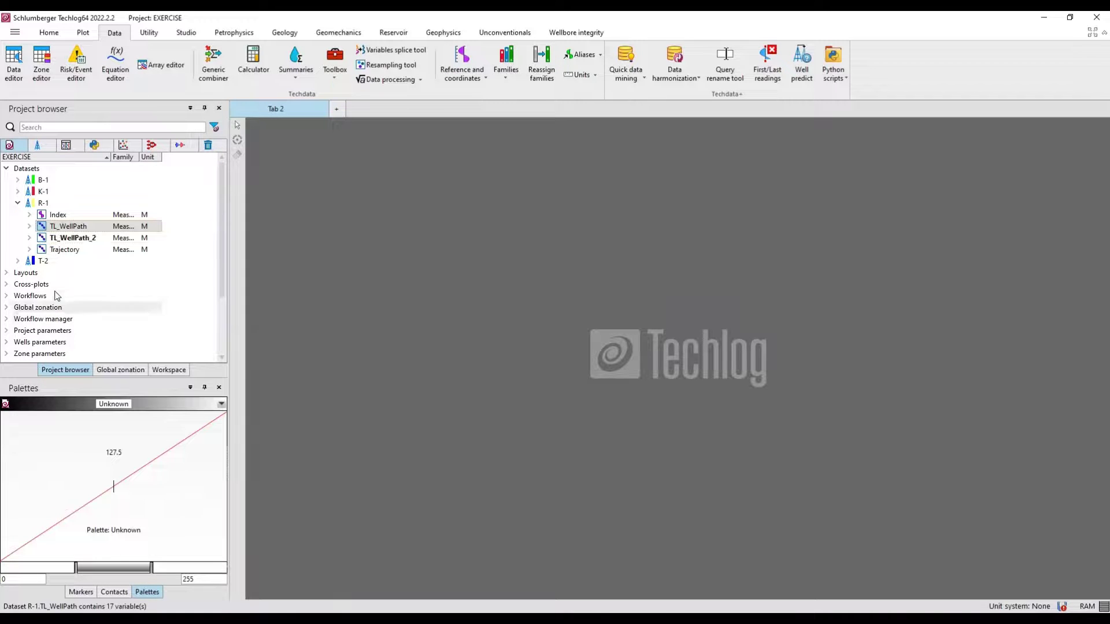
left_click(68, 239)
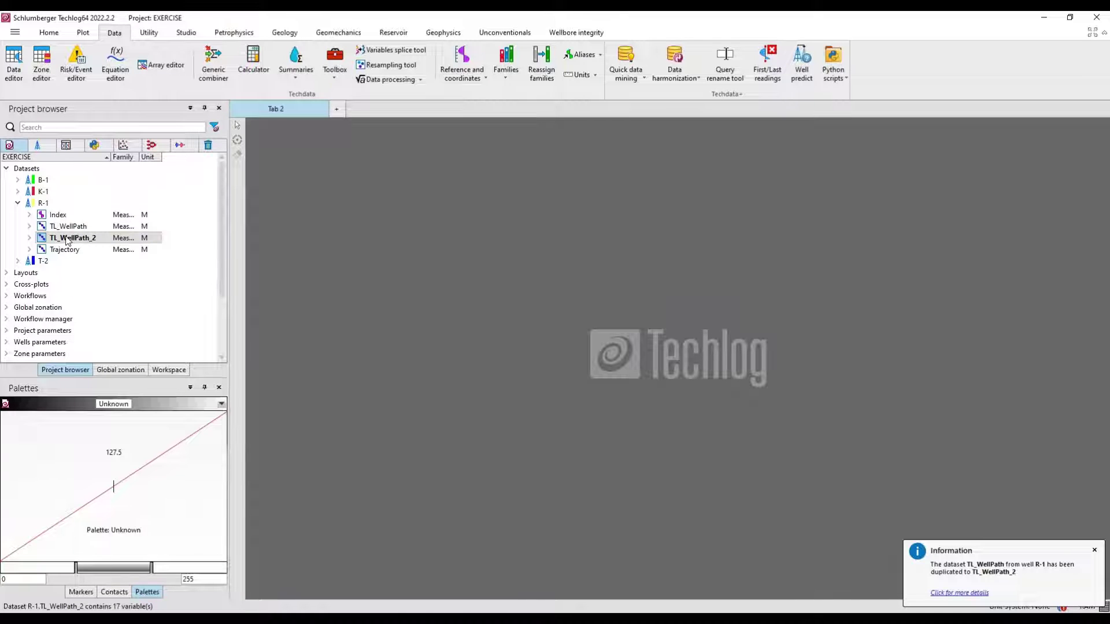
double_click(68, 239)
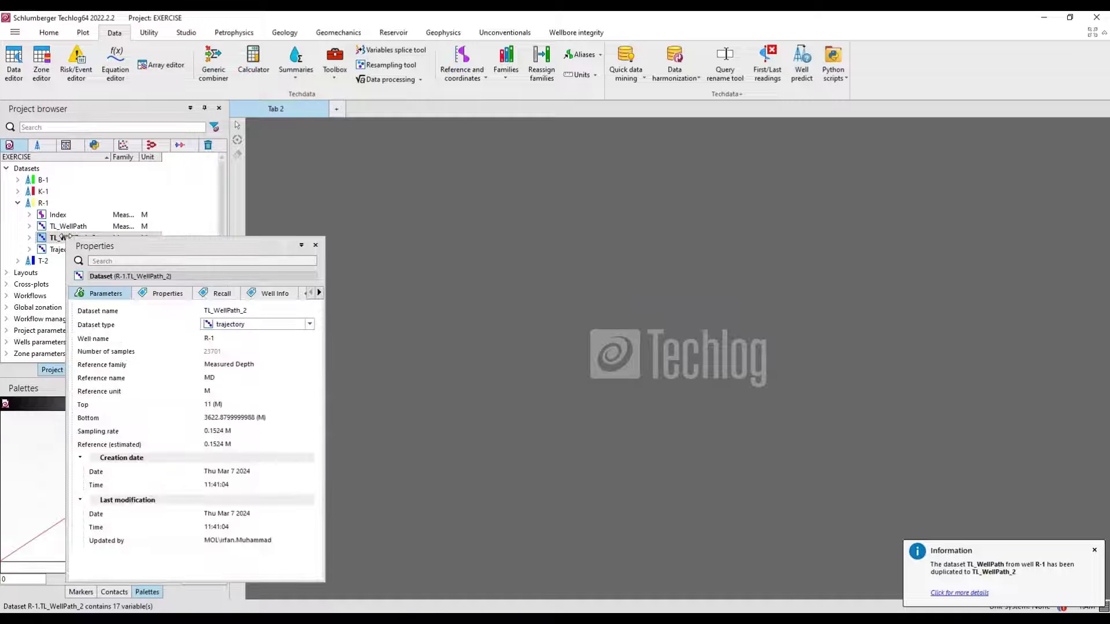
left_click_drag(101, 245, 460, 145)
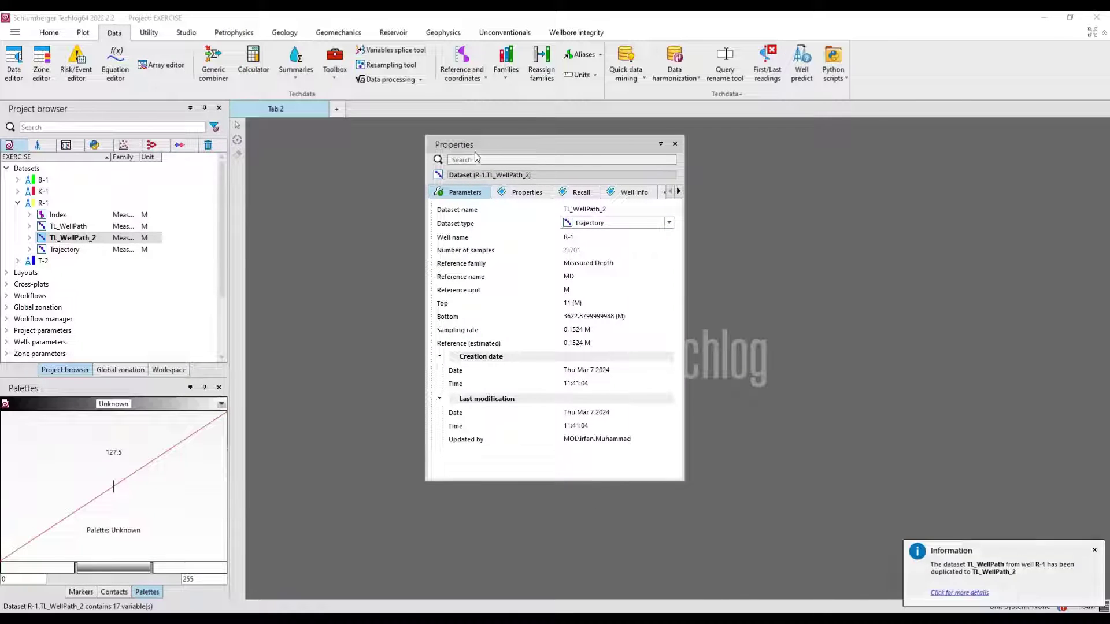
left_click(624, 225)
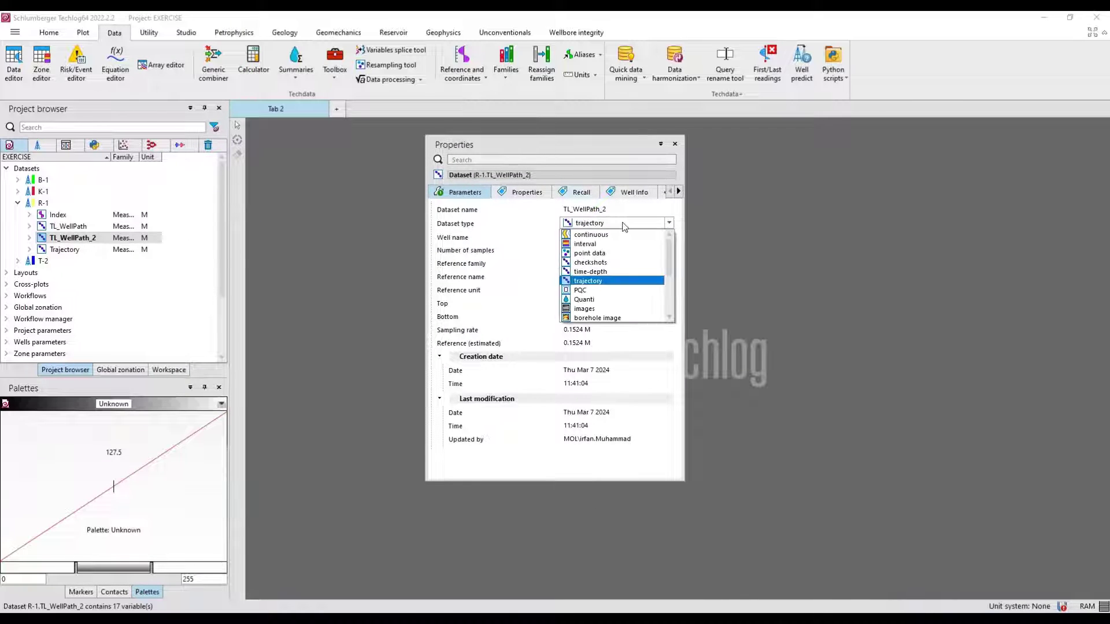
left_click(608, 235)
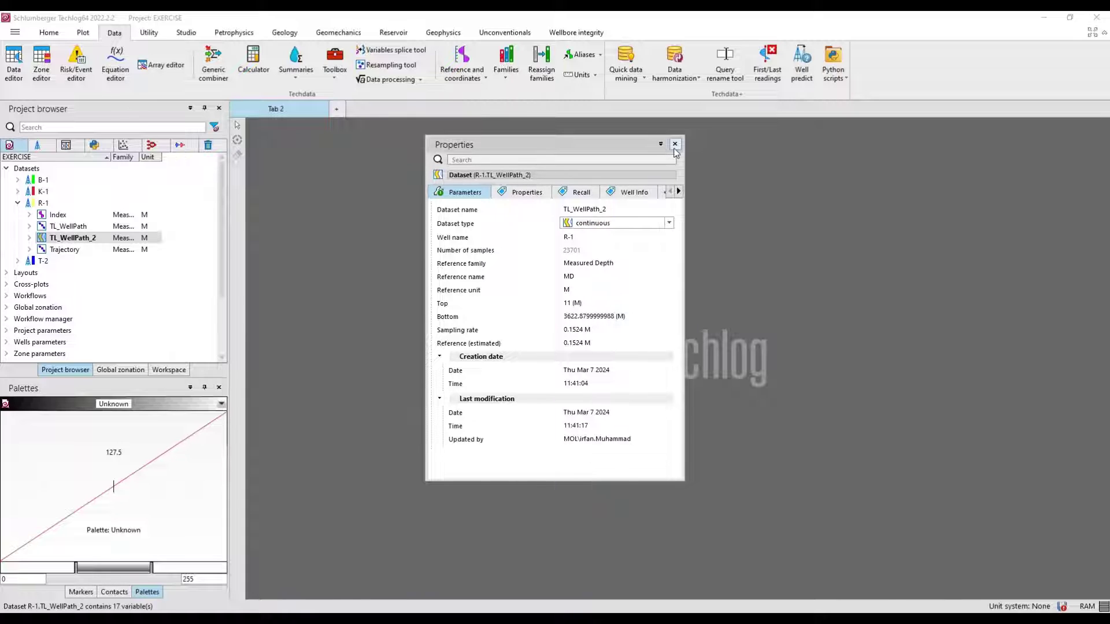
- Close the Properties panel and rename TL_WellPath_2 to LOGS
left_click(675, 144)
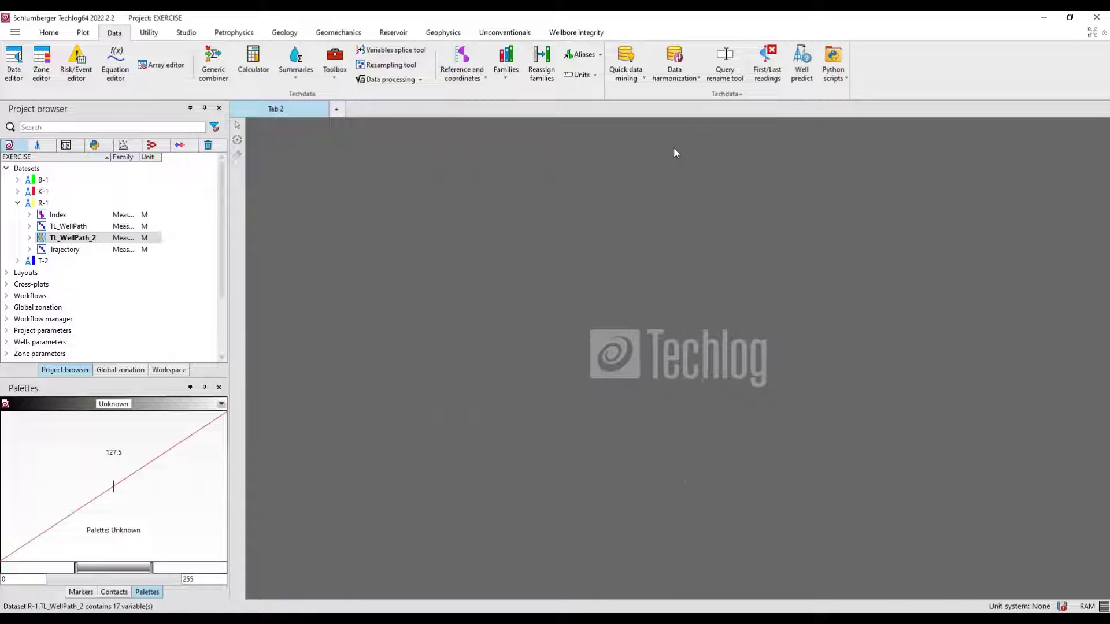
key("Up")
left_click(65, 240)
left_click(66, 238)
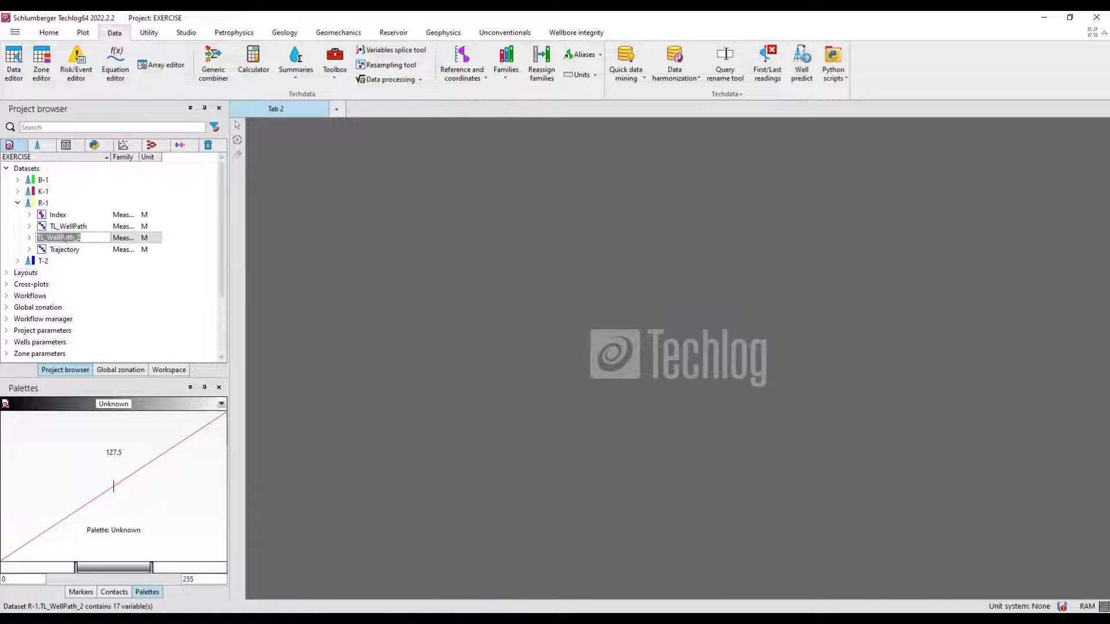
type("LOGS")
key("Return")
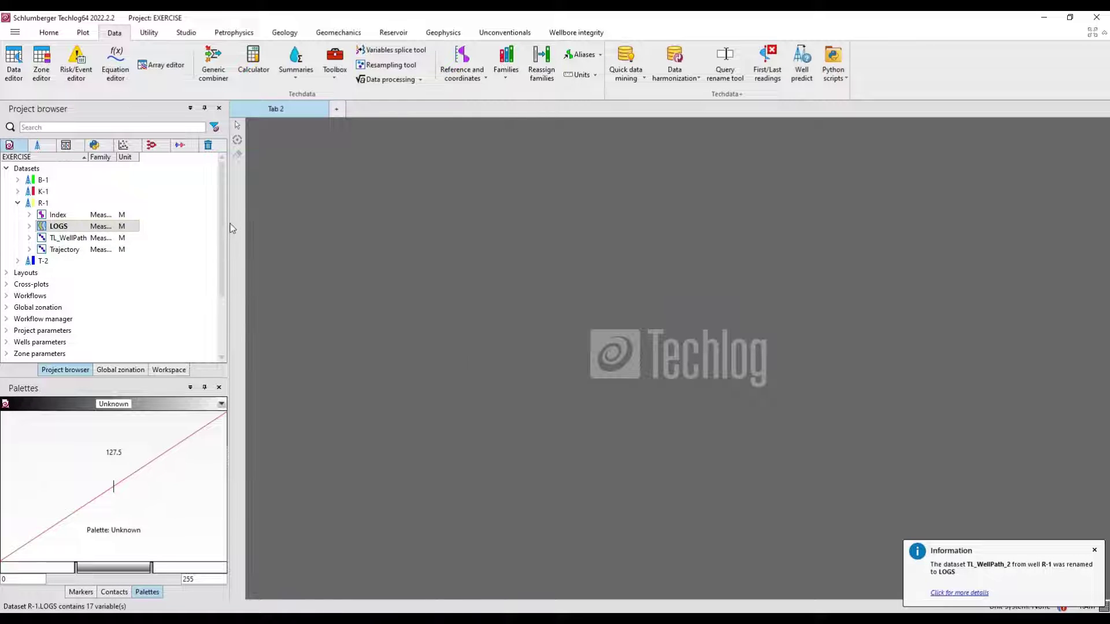
left_click_drag(228, 223, 236, 223)
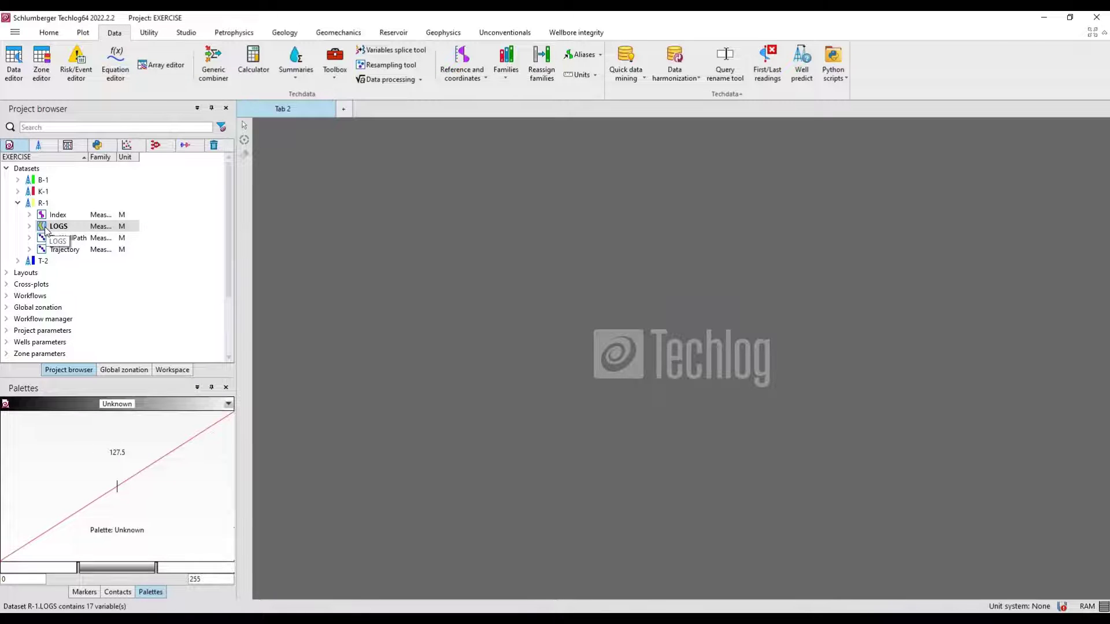
- Open the Data Input\Logs folder and drag the R-1 Logs LAS file into Techlog
key("alt+Tab")
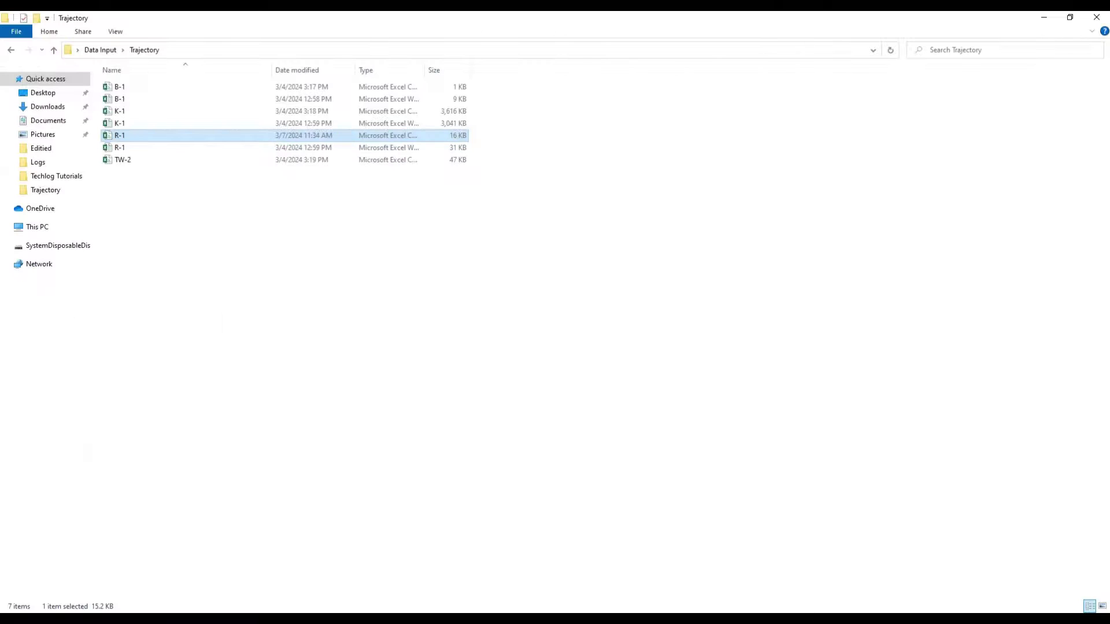
left_click(9, 52)
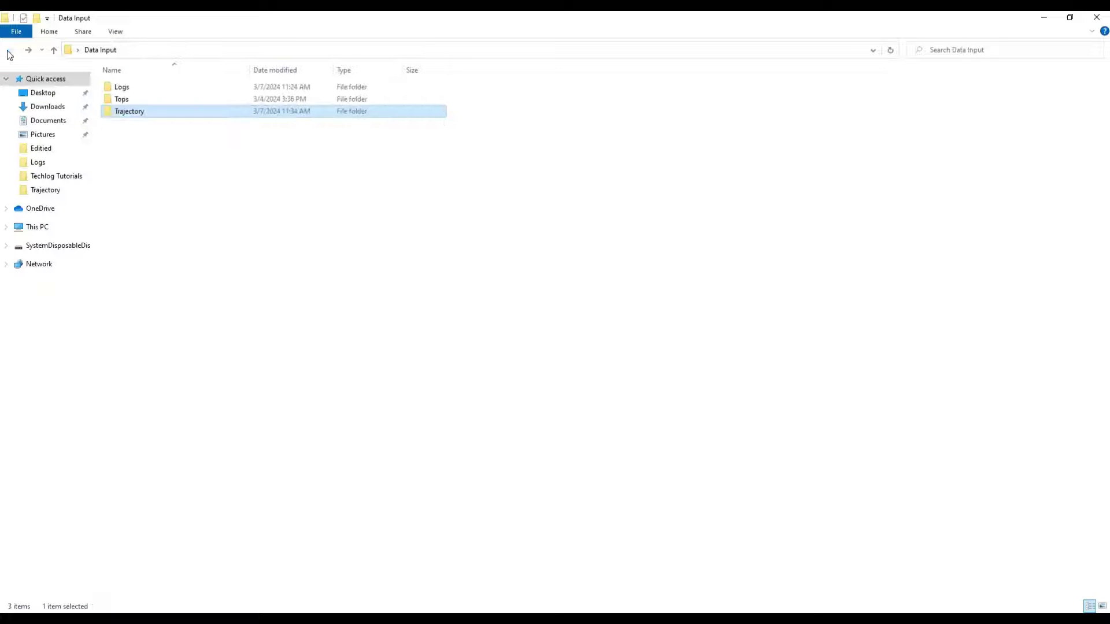
double_click(127, 88)
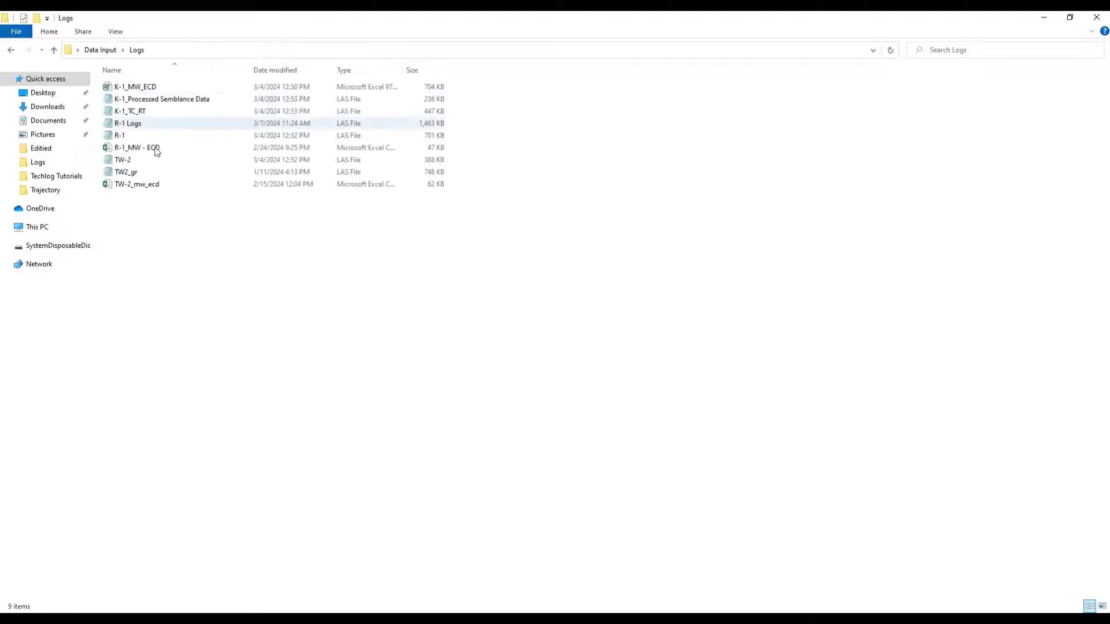
left_click(129, 125)
left_click_drag(128, 125, 487, 384)
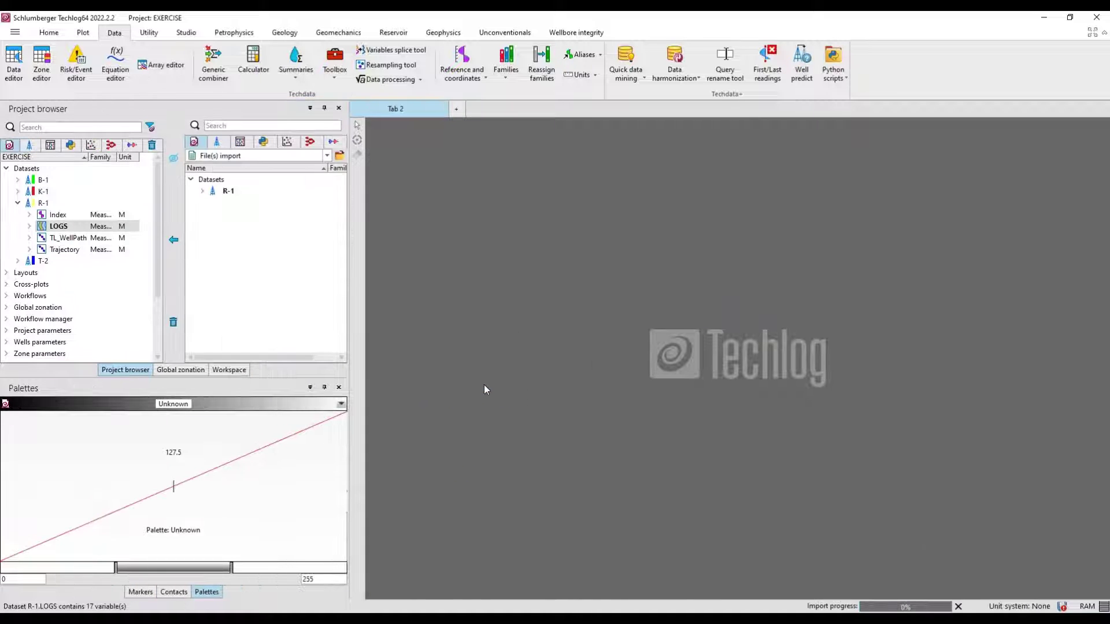
- Expand the staged R-1 well and its MEM dataset, then import R-1 into the project
left_click(202, 192)
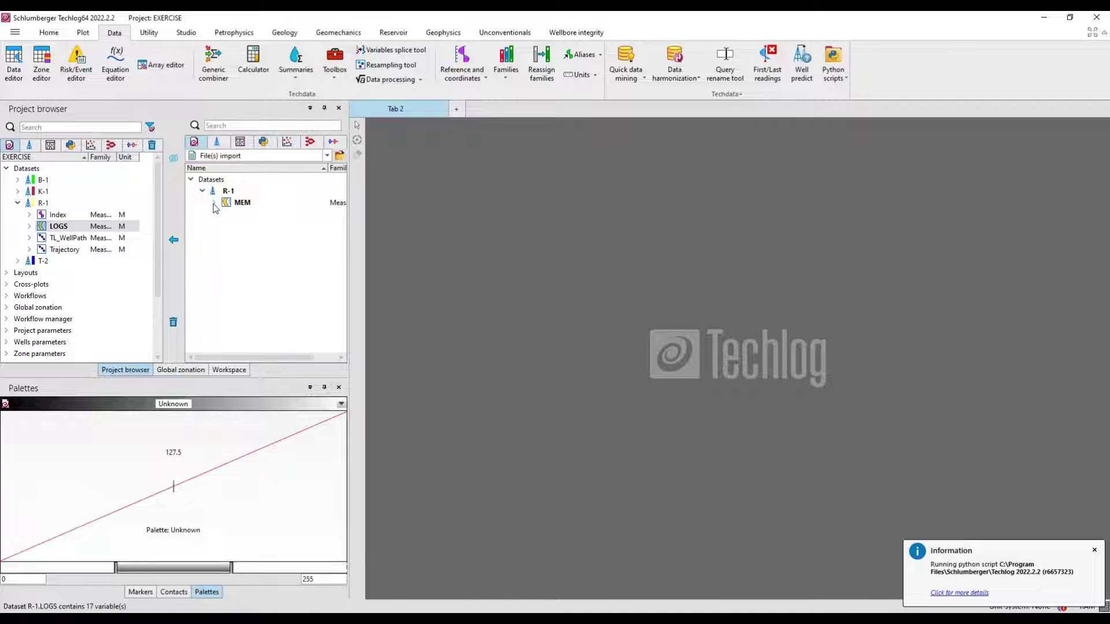
left_click(213, 202)
left_click_drag(349, 222, 458, 217)
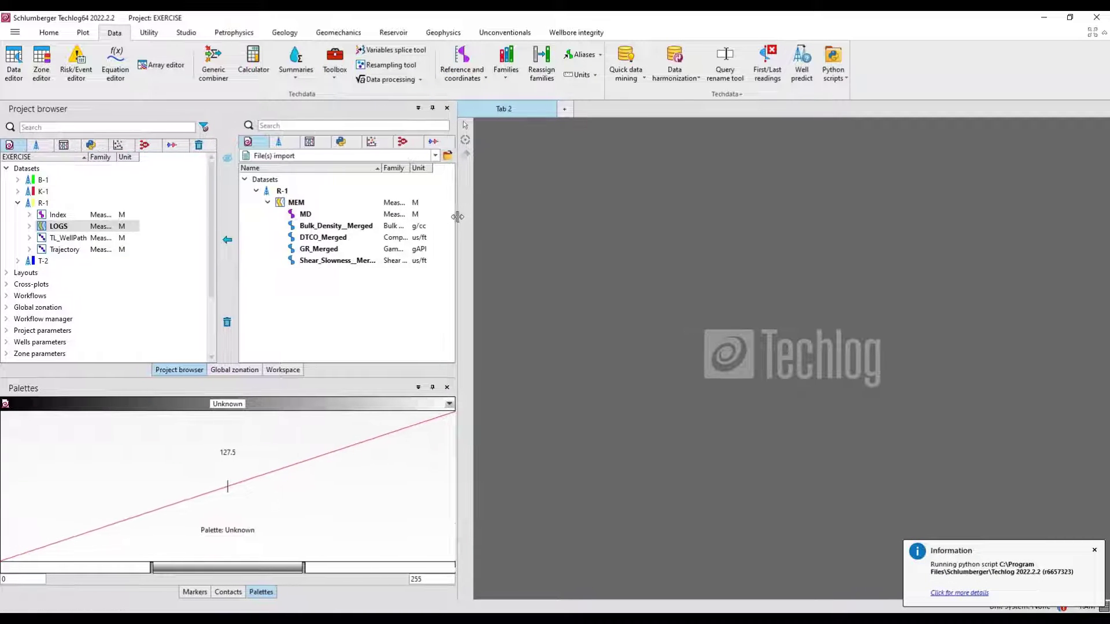
left_click(301, 205)
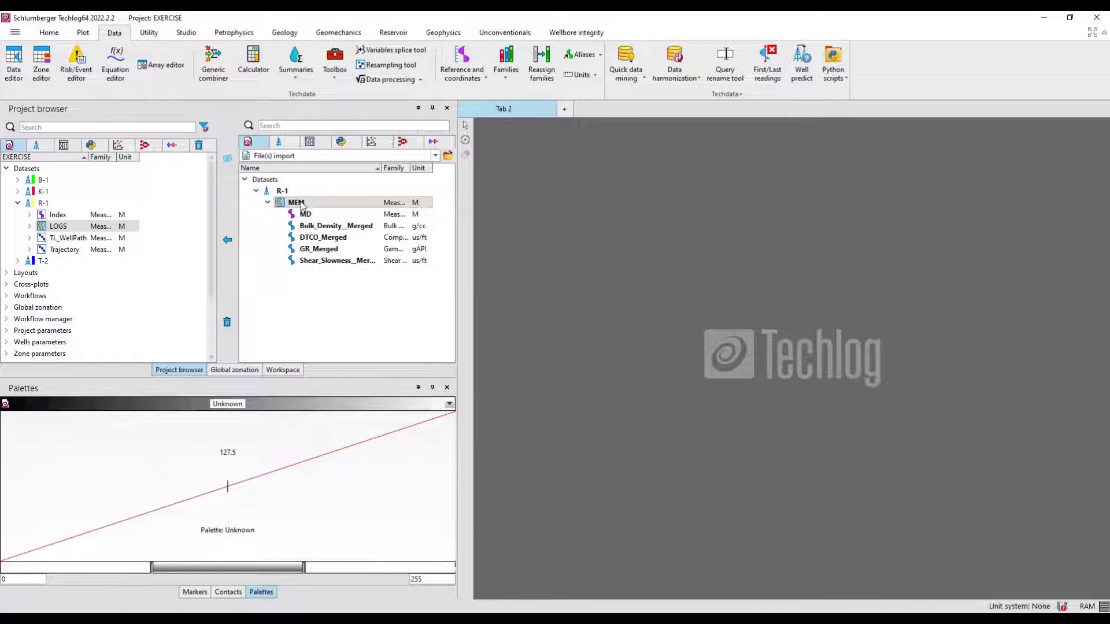
left_click(301, 203)
type("L")
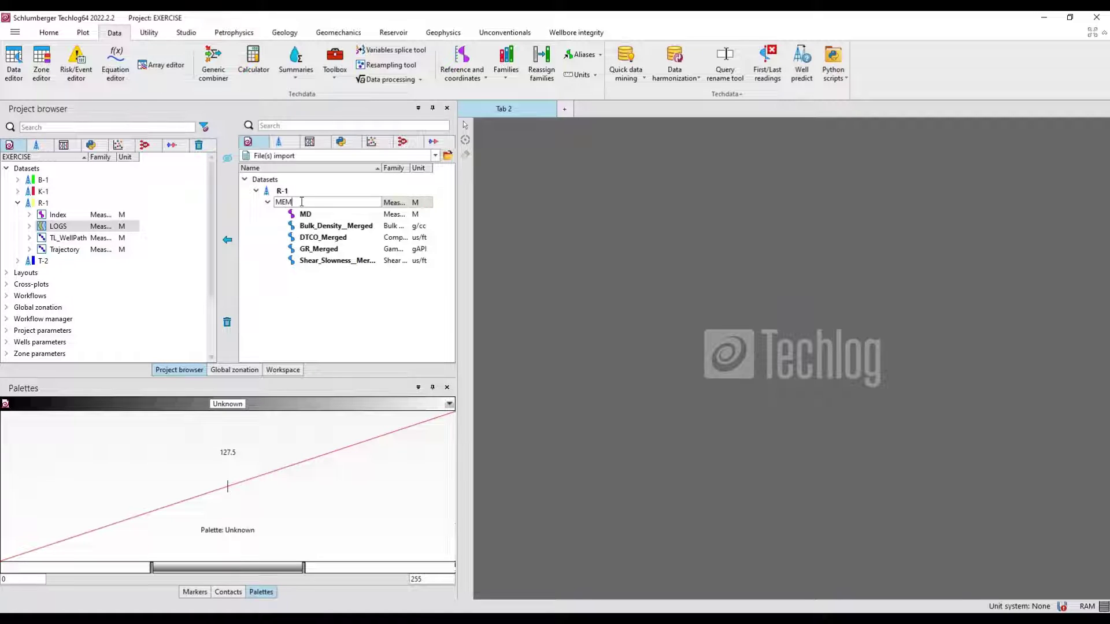
key("Return")
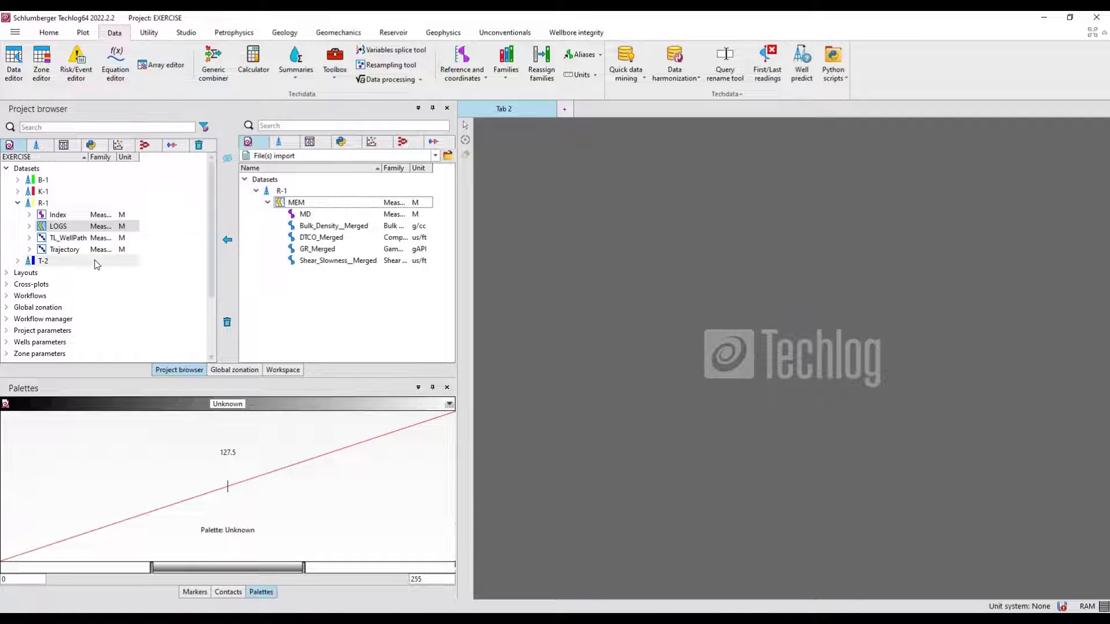
left_click(282, 192)
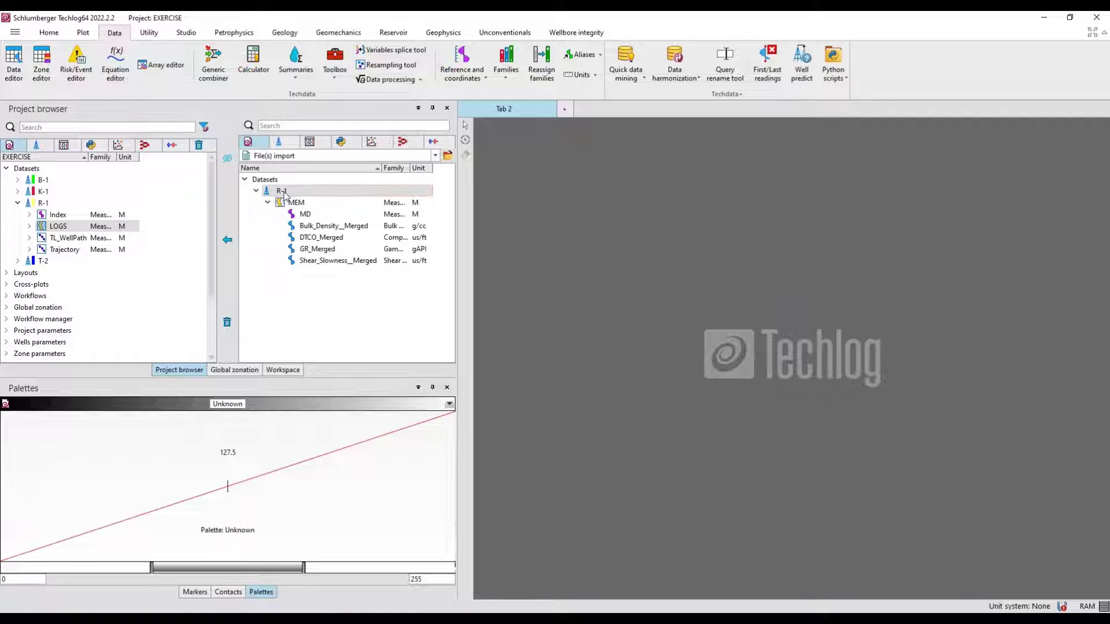
left_click(228, 242)
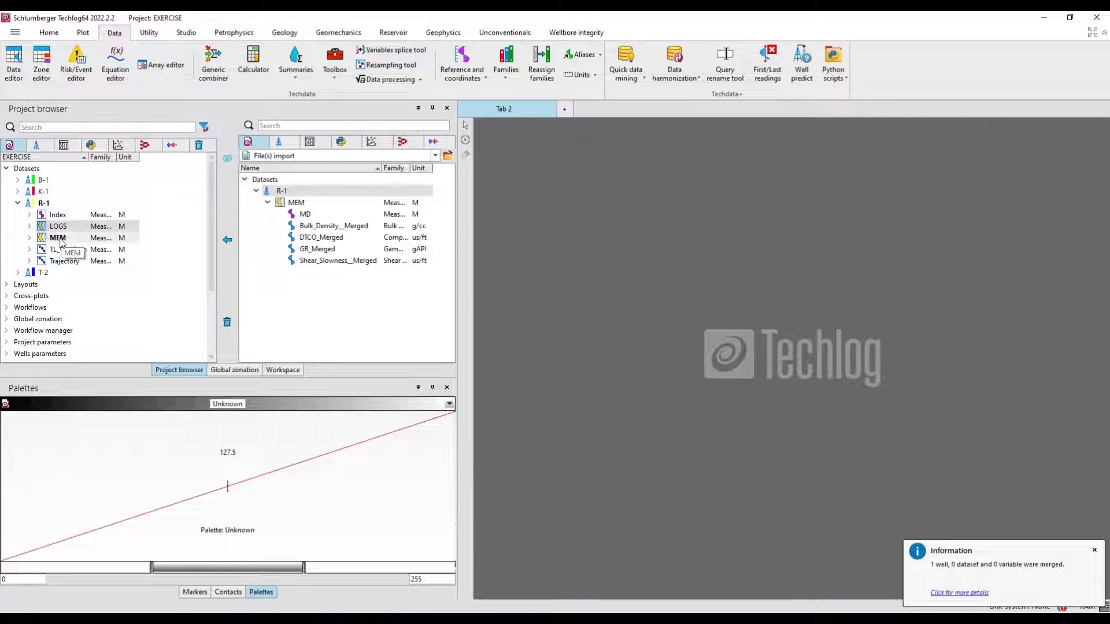
- Delete the staged R-1 entry from the import list and close the import panel
right_click(281, 192)
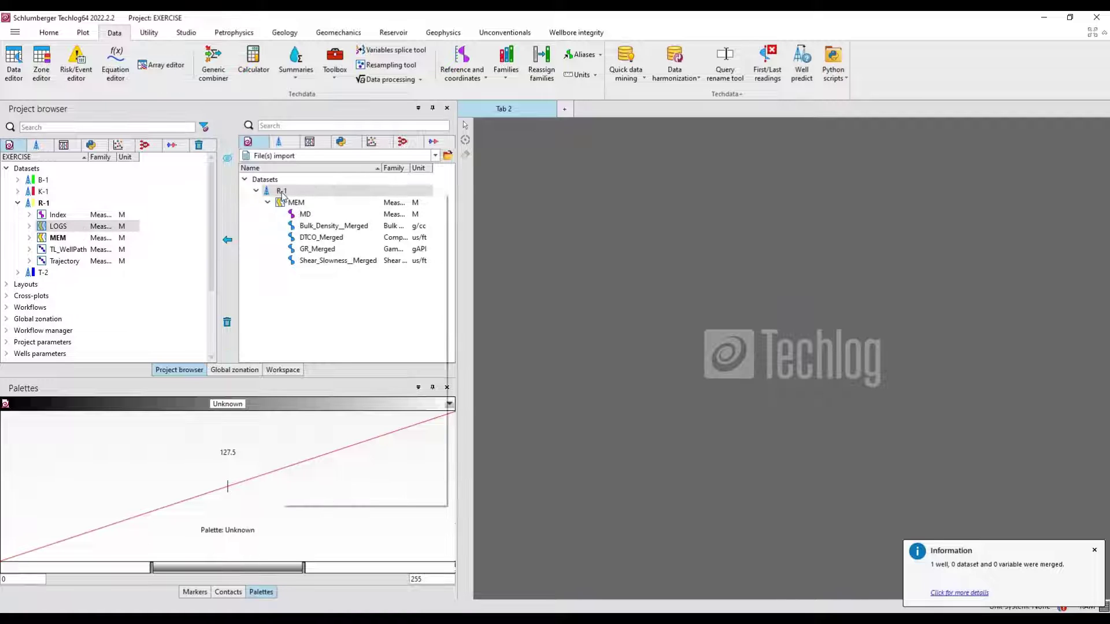
left_click(312, 253)
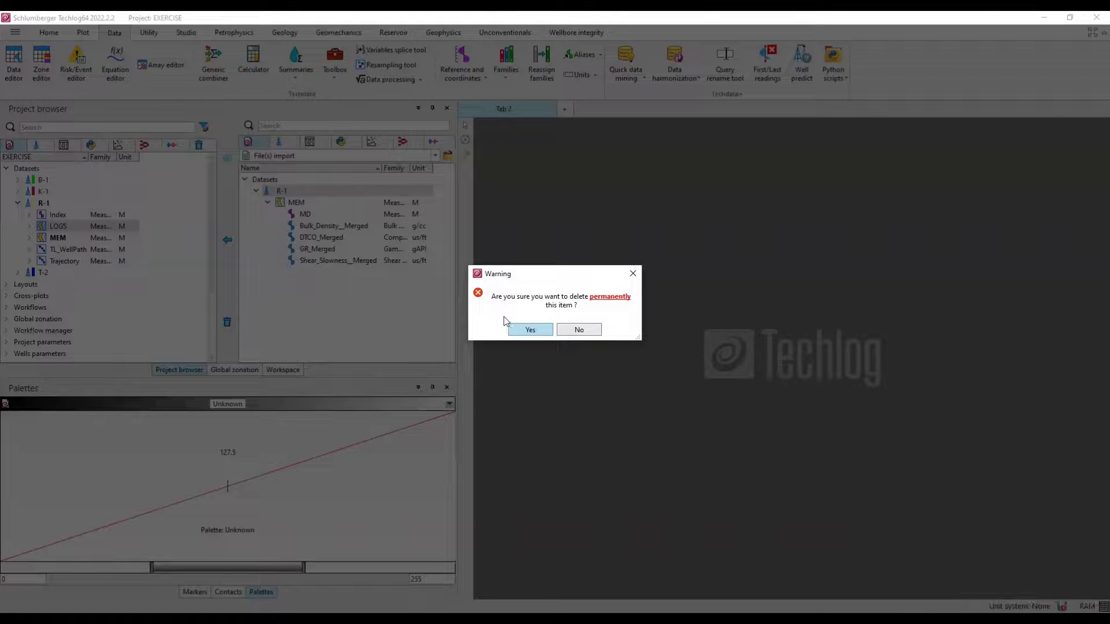
left_click(519, 329)
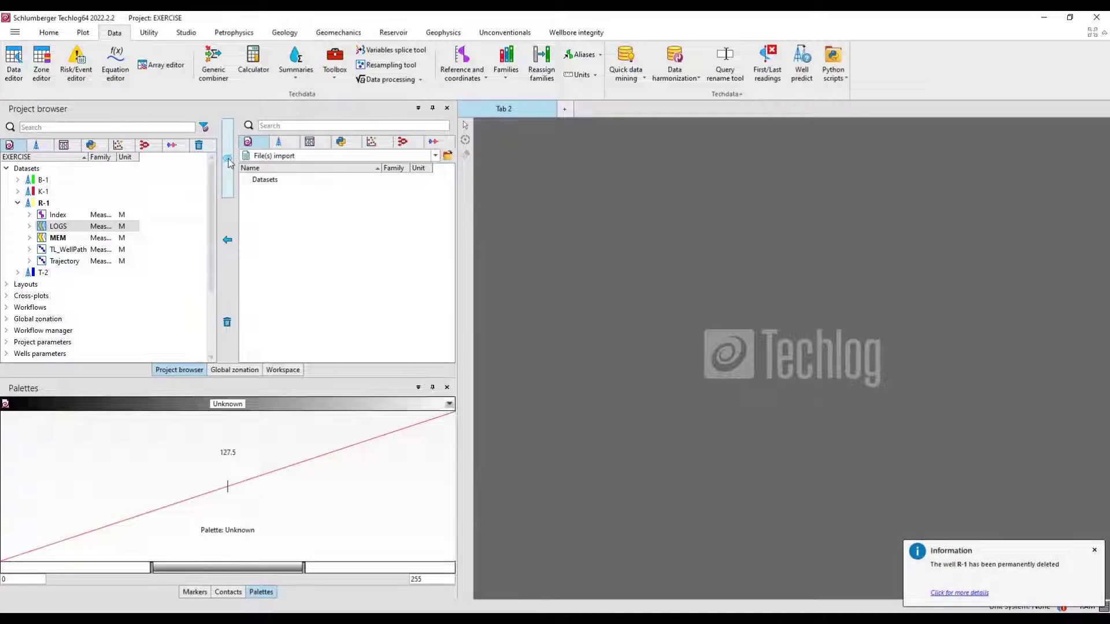
left_click(220, 162)
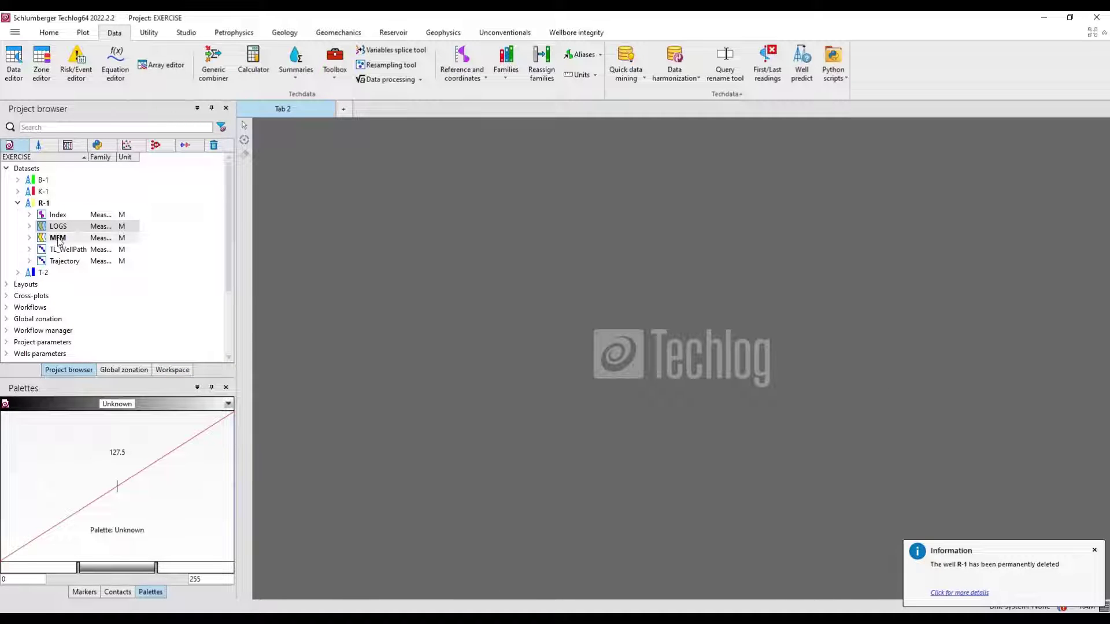
- Drag MEM's Bulk_Density_Merged curve onto the LOGS dataset
left_click(29, 238)
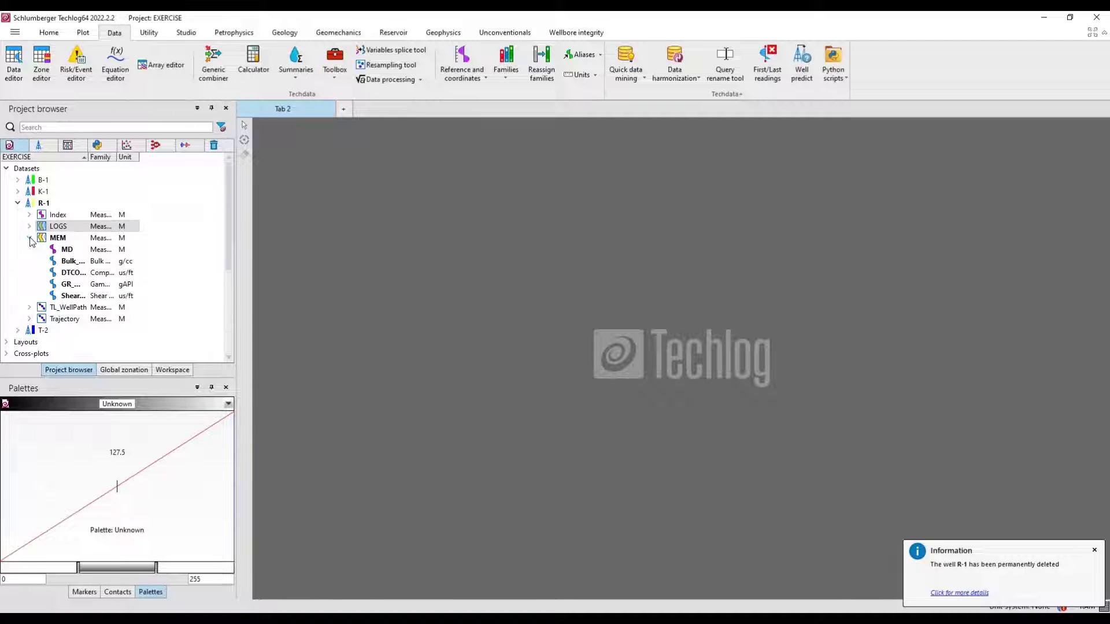
left_click(74, 264)
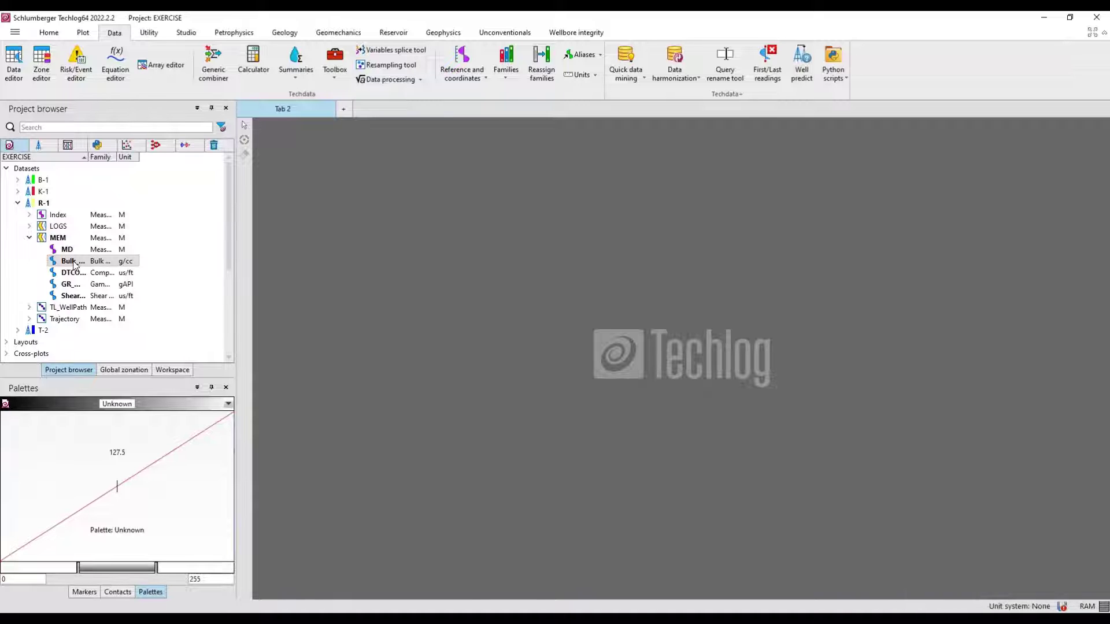
left_click_drag(74, 261, 70, 227)
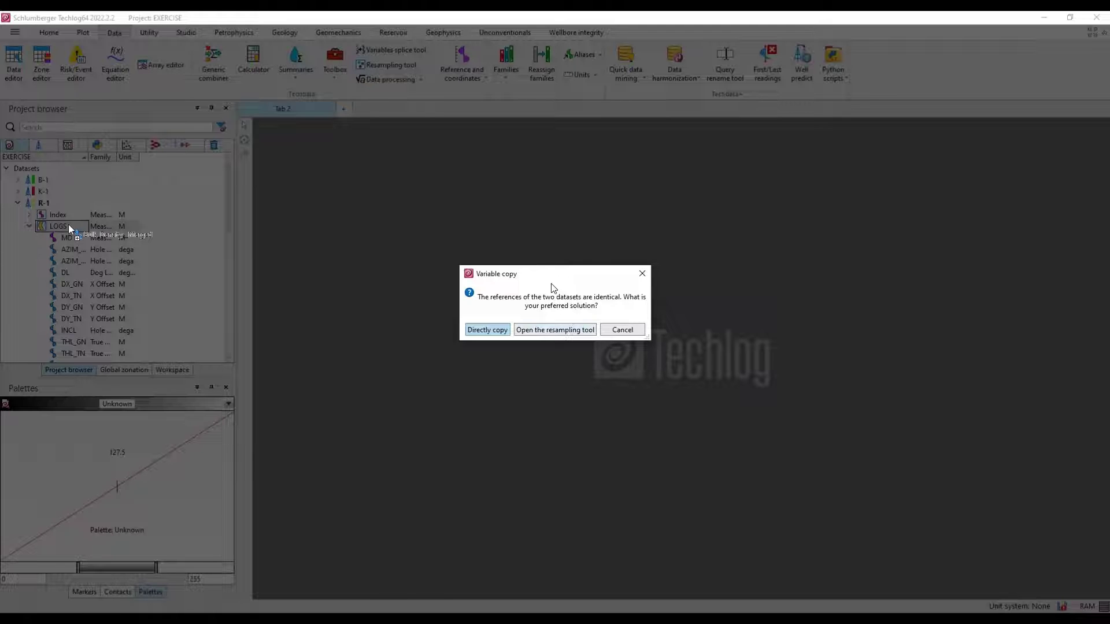
- Directly copy Bulk_Density_Merged and DTCO_Merged from MEM into LOGS without resampling
left_click(496, 330)
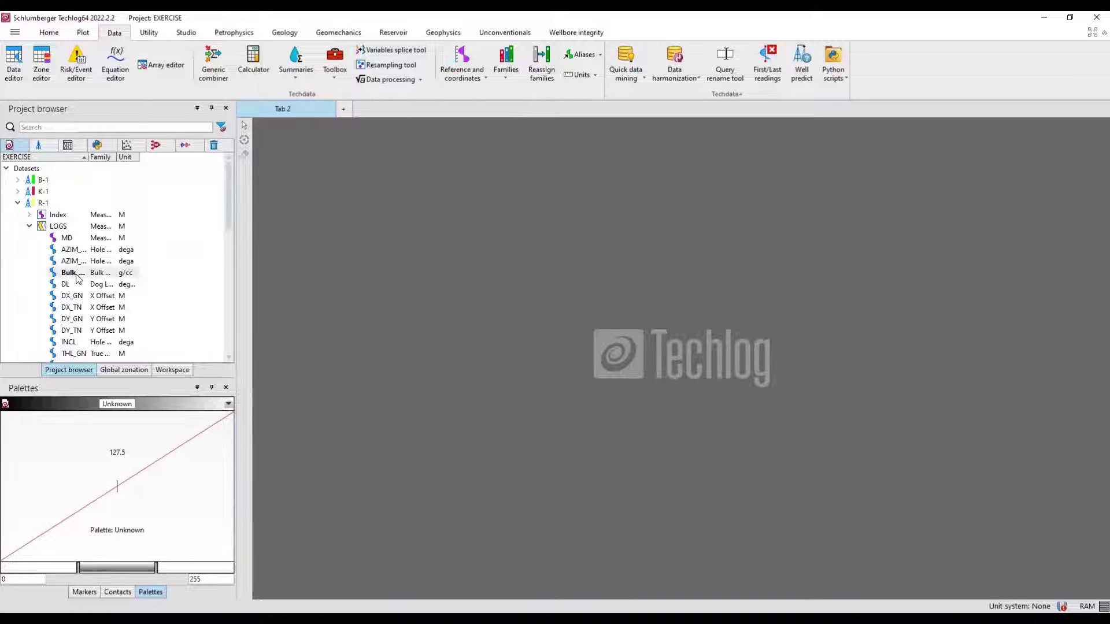
scroll(79, 279, "down", 5)
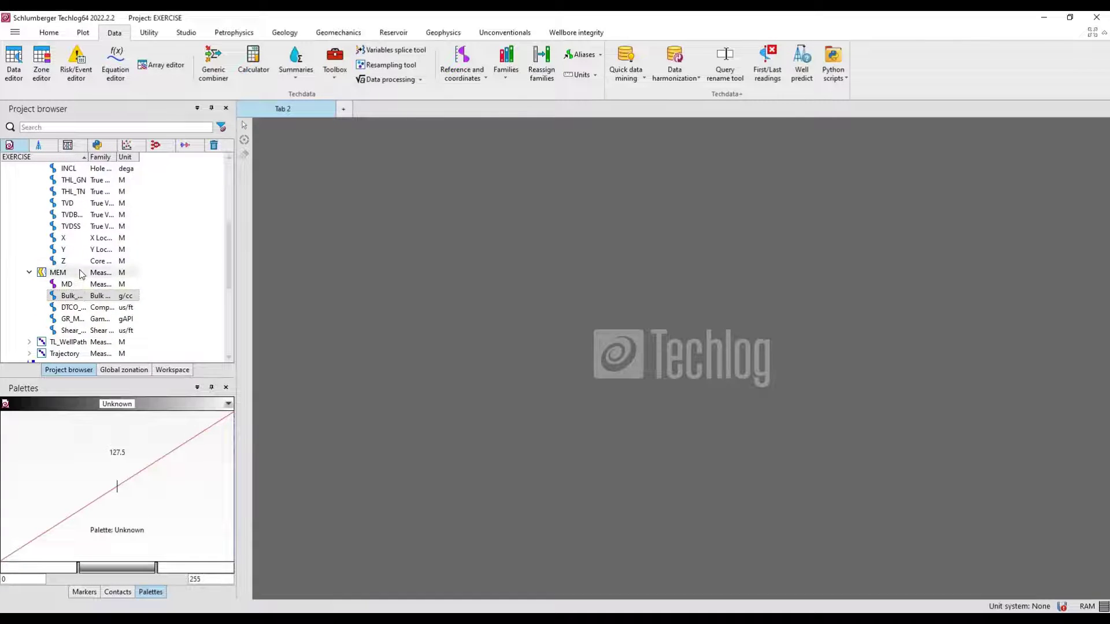
scroll(79, 278, "up", 5)
left_click(29, 215)
left_click(29, 226)
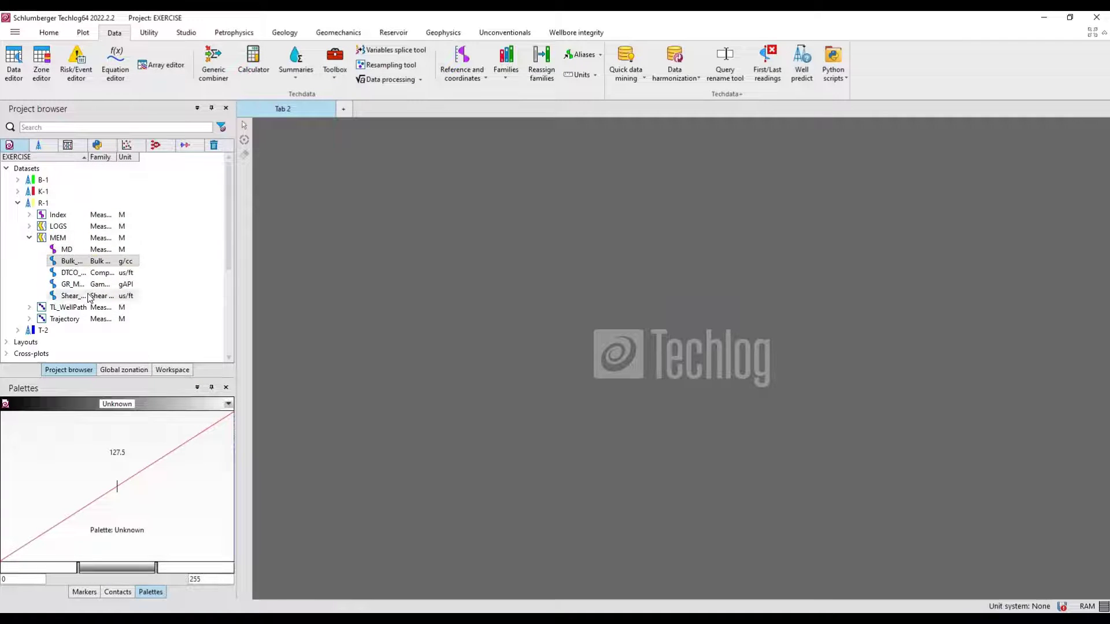
left_click_drag(73, 279, 69, 228)
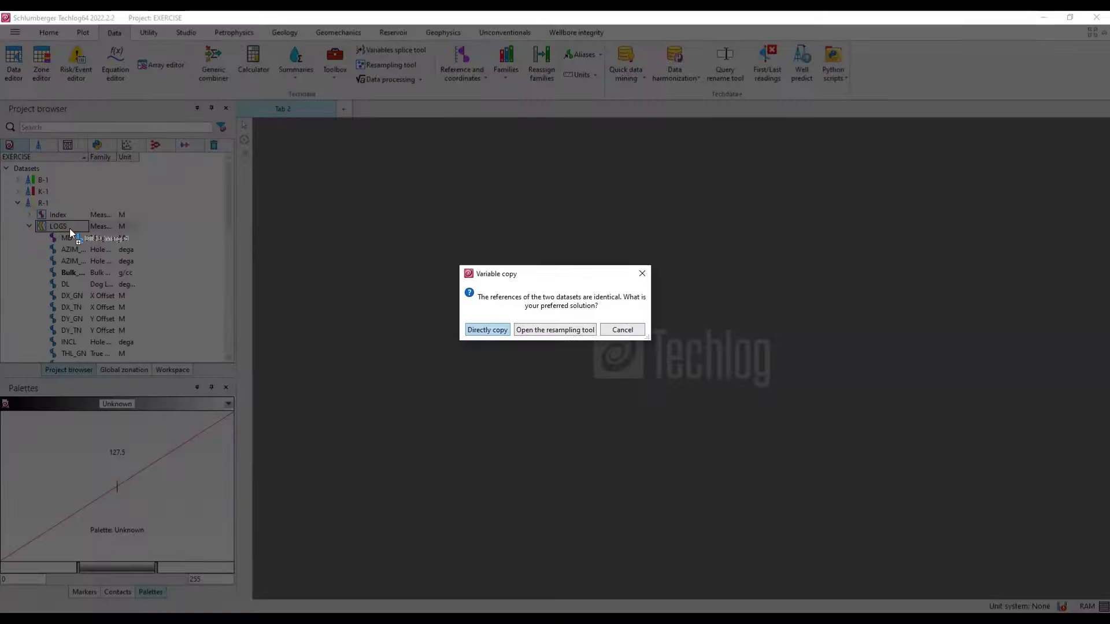
left_click(487, 330)
- Directly copy GR_Merged into LOGS, then drag Shear_Slowness_Merged onto LOGS
scroll(41, 242, "down", 2)
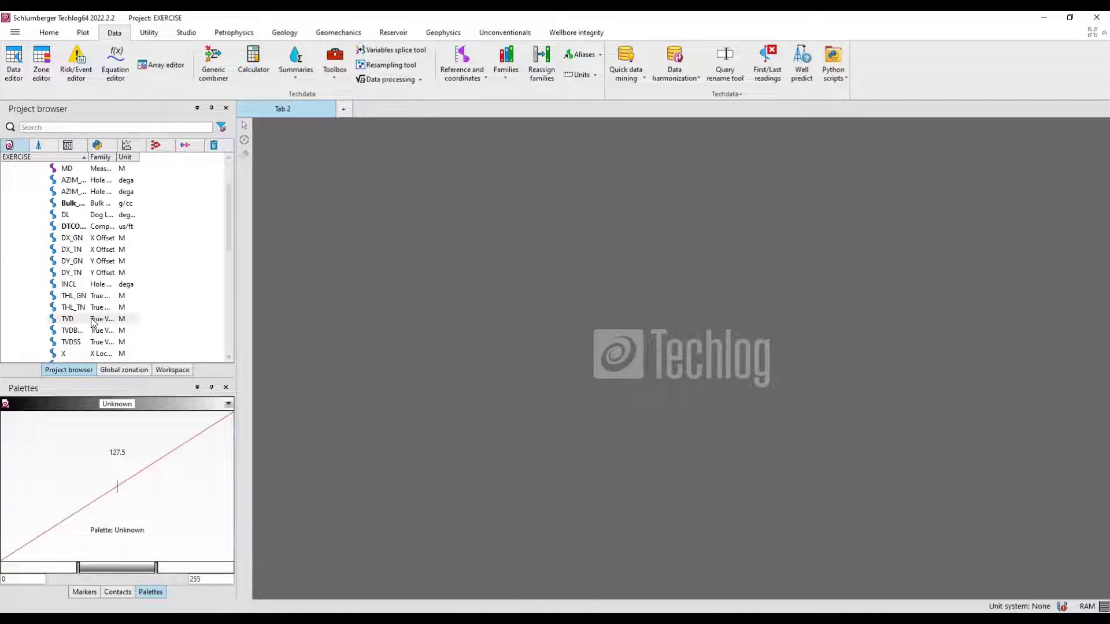
scroll(41, 242, "up", 2)
left_click(29, 226)
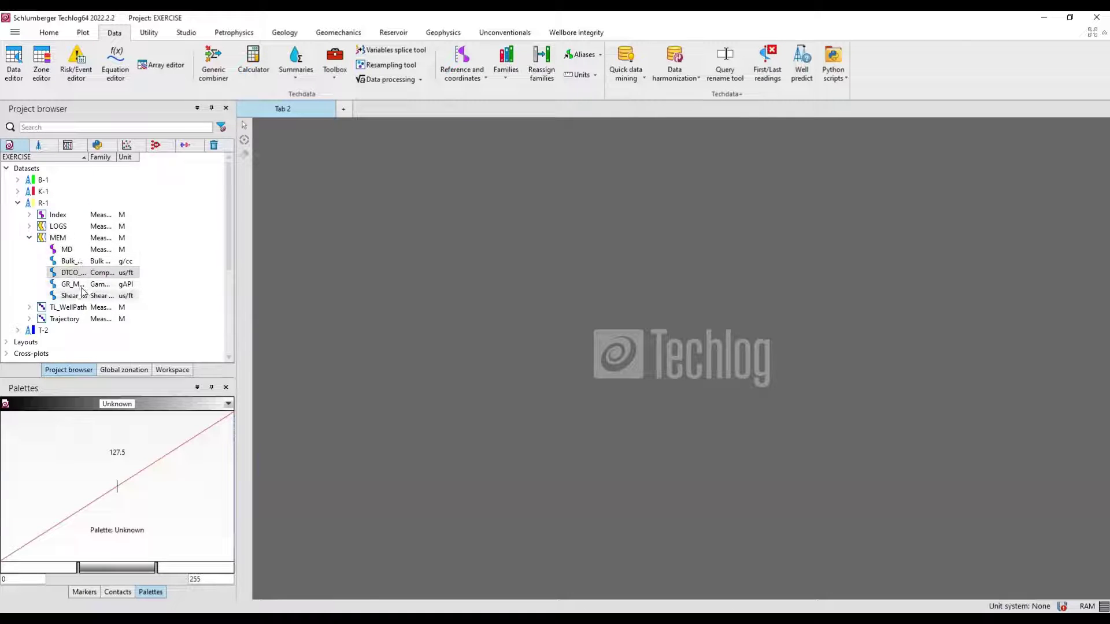
left_click_drag(80, 287, 65, 228)
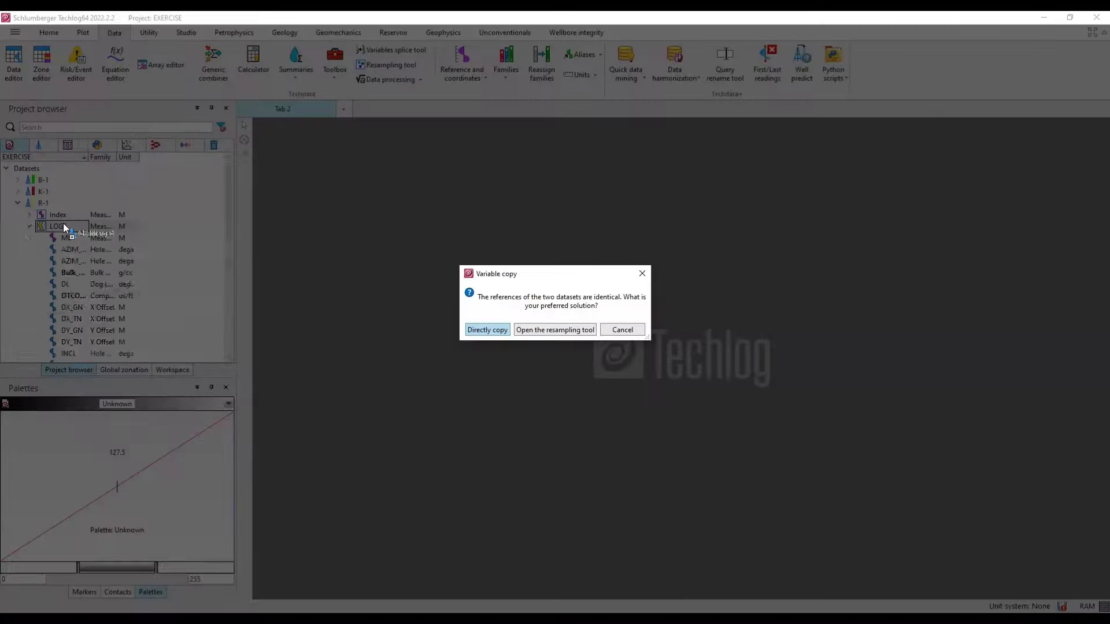
left_click(476, 333)
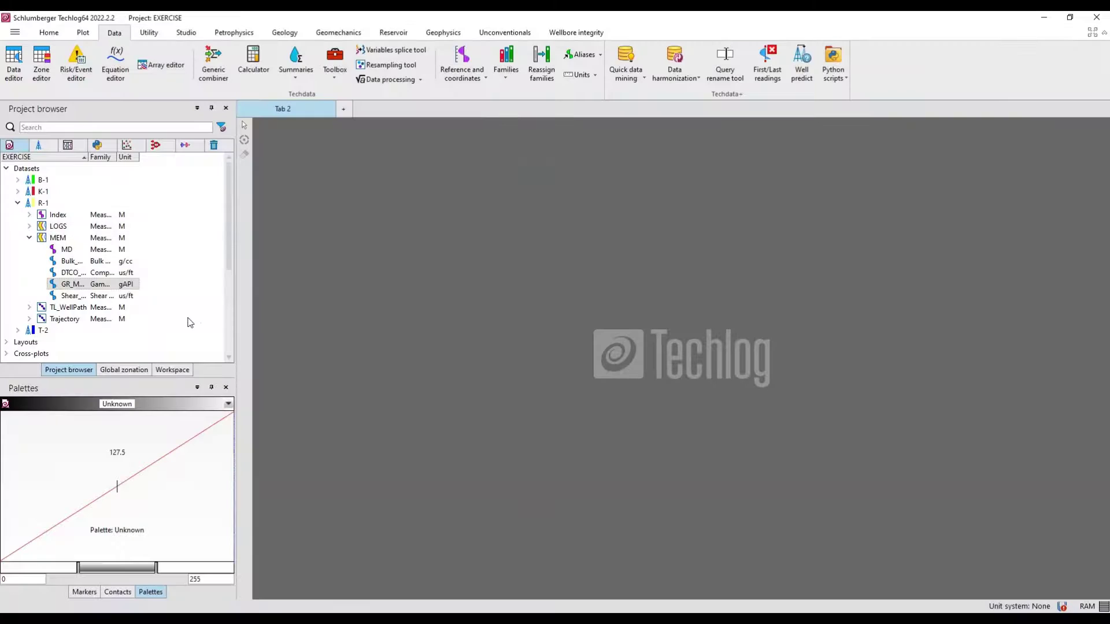
left_click(69, 296)
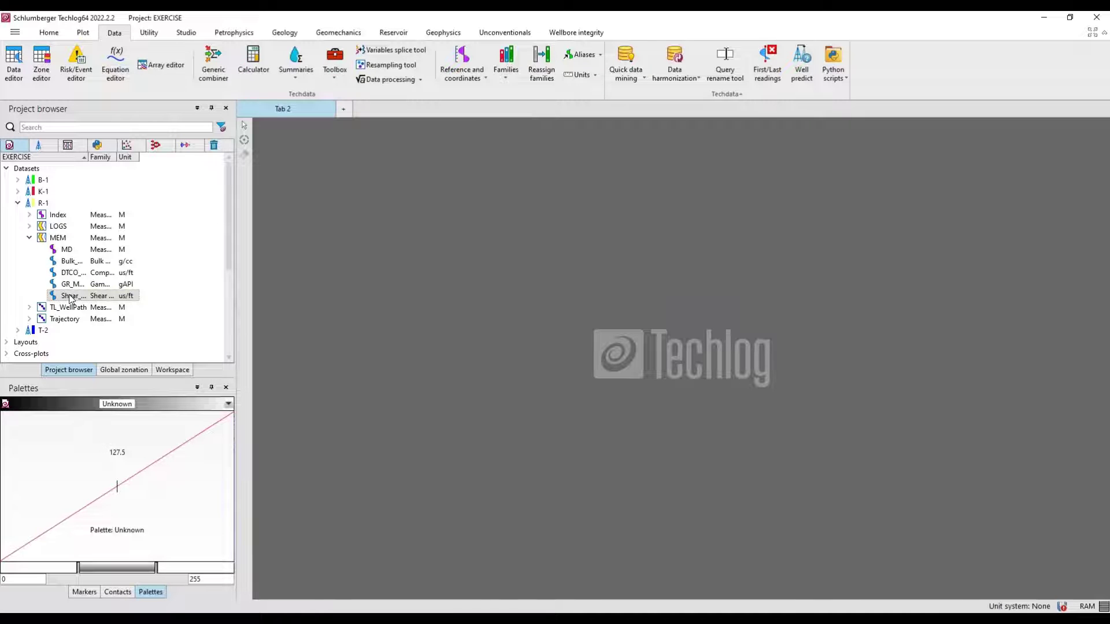
left_click_drag(69, 296, 59, 226)
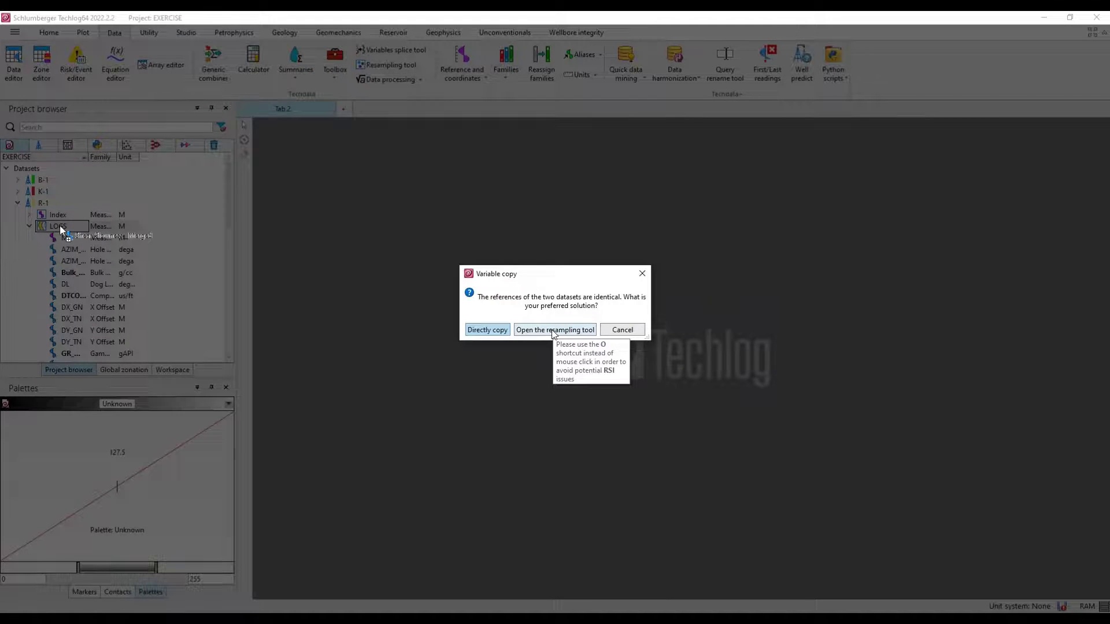
- Resample Shear_Slowness_Merged into LOGS using linear resampling mode
left_click(553, 330)
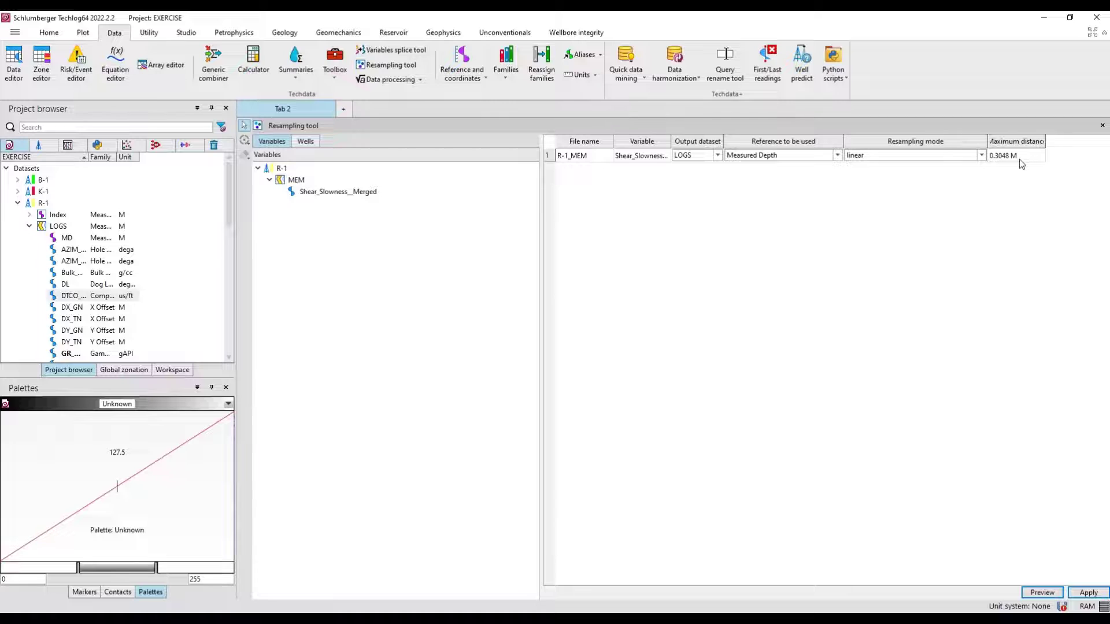
left_click(981, 156)
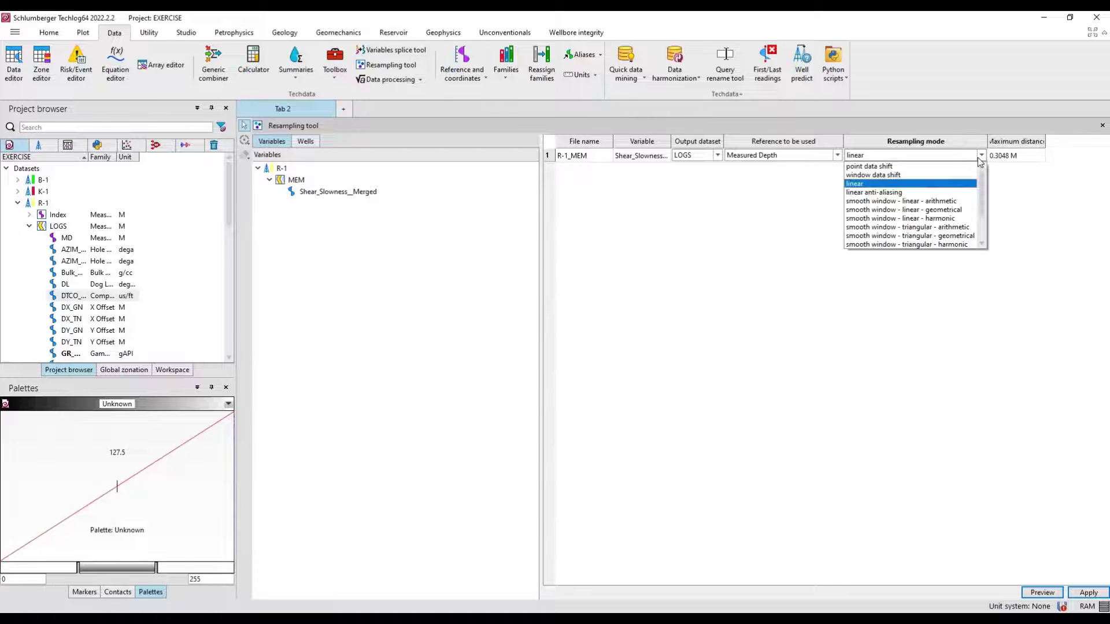
left_click(981, 157)
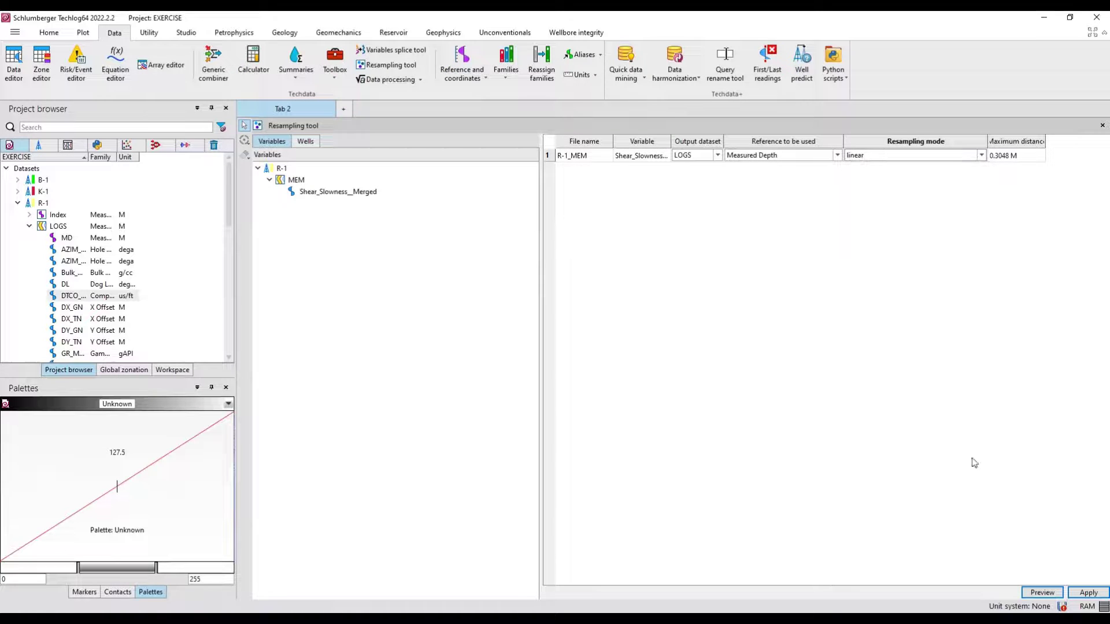
left_click(1089, 595)
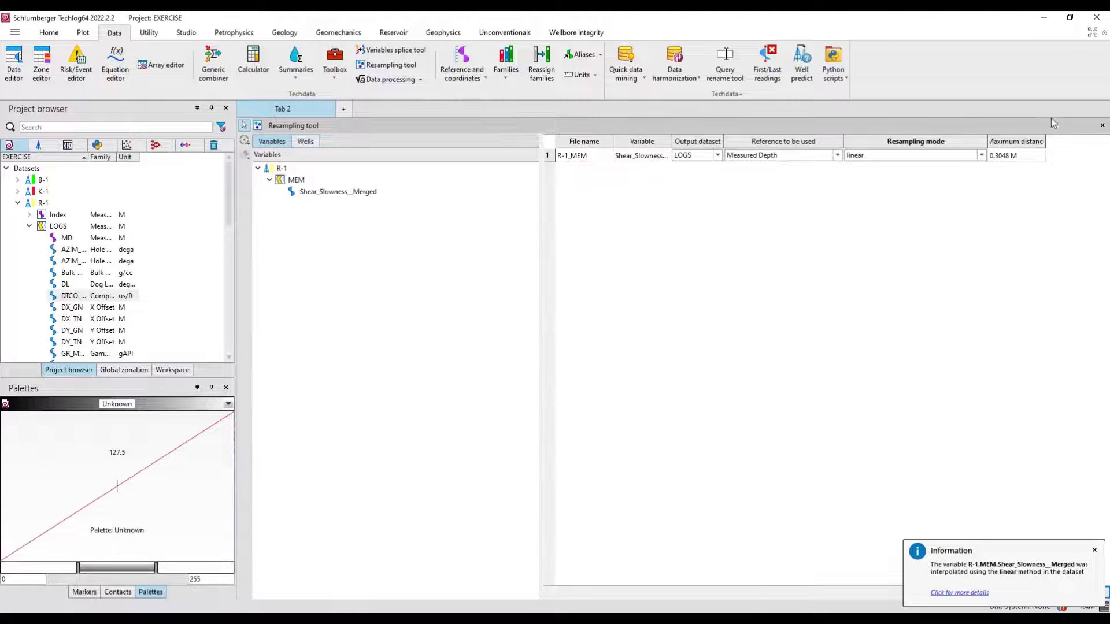
- Close the Resampling tool and collapse LOGS to bring up MEM's options
left_click(1102, 126)
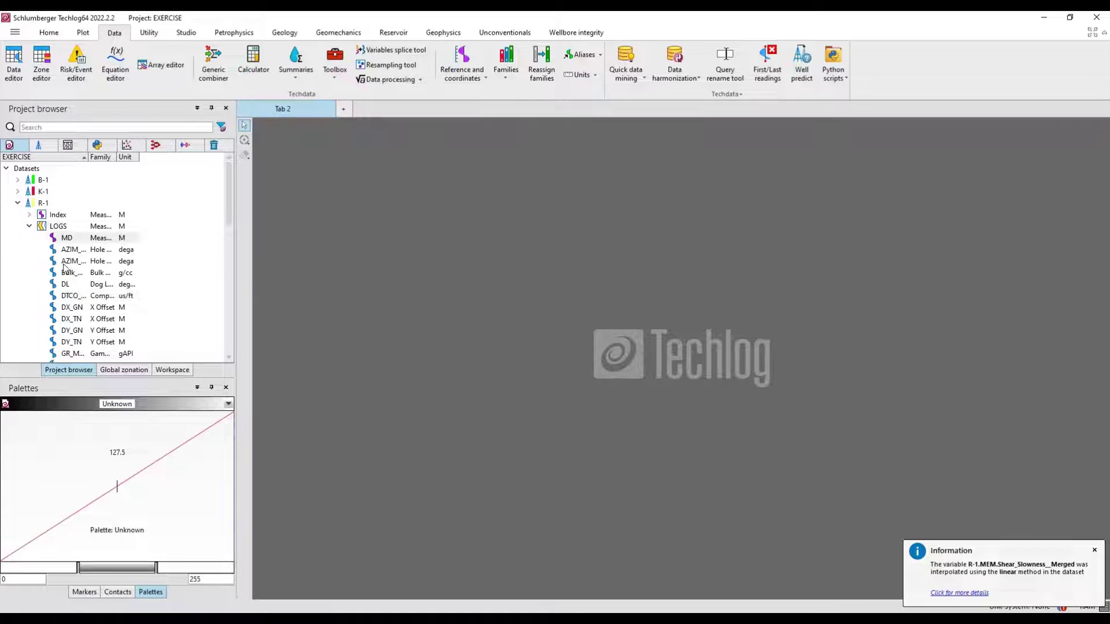
scroll(56, 257, "down", 4)
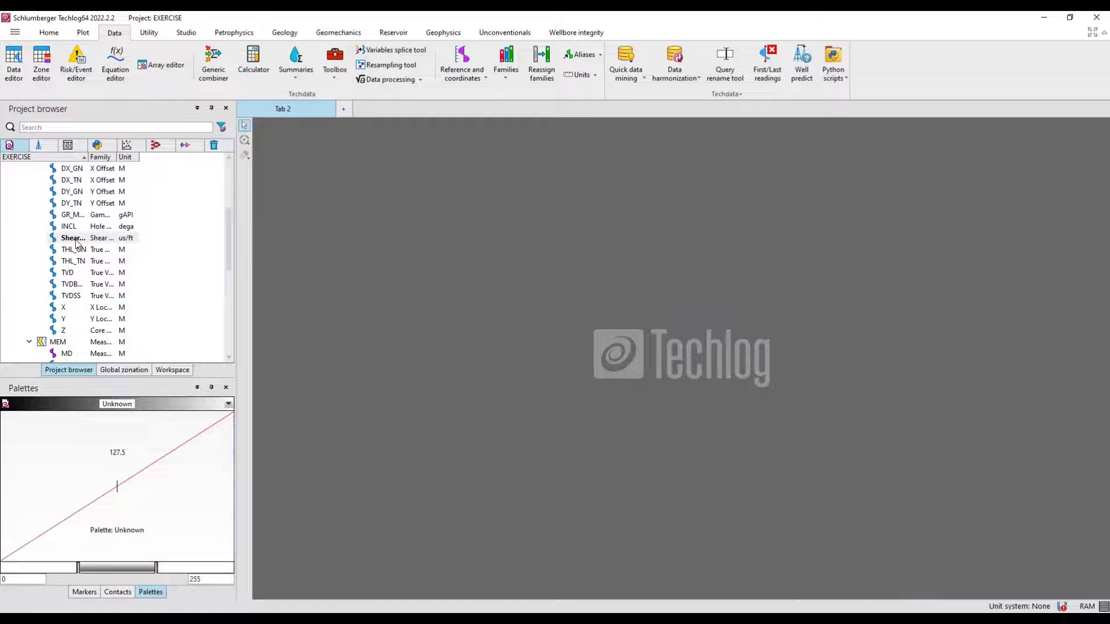
scroll(77, 240, "up", 3)
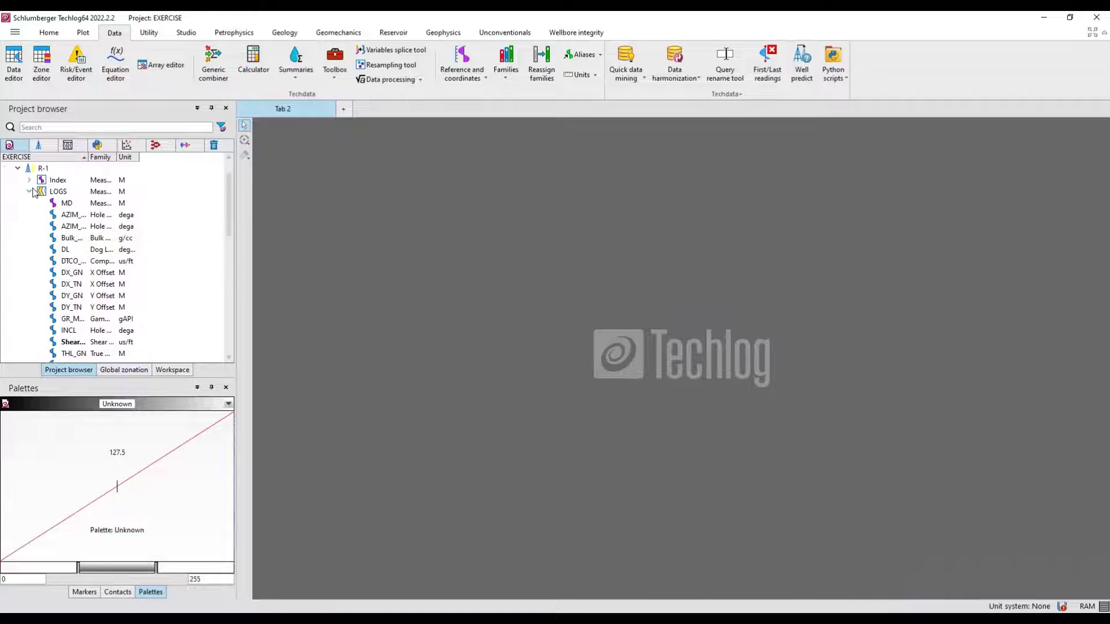
left_click(28, 194)
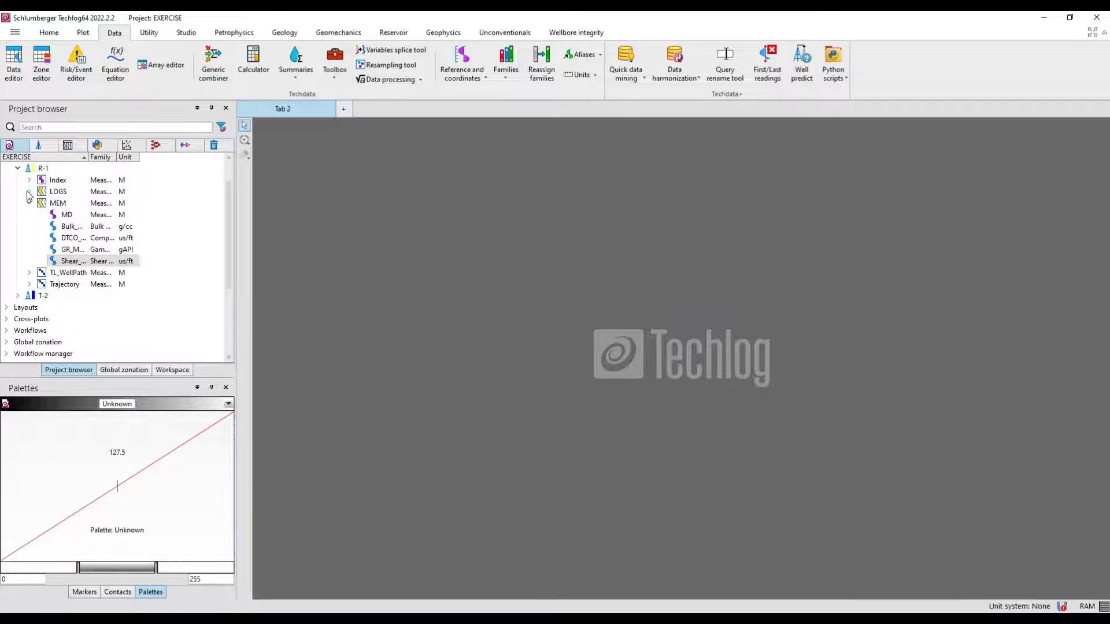
right_click(59, 205)
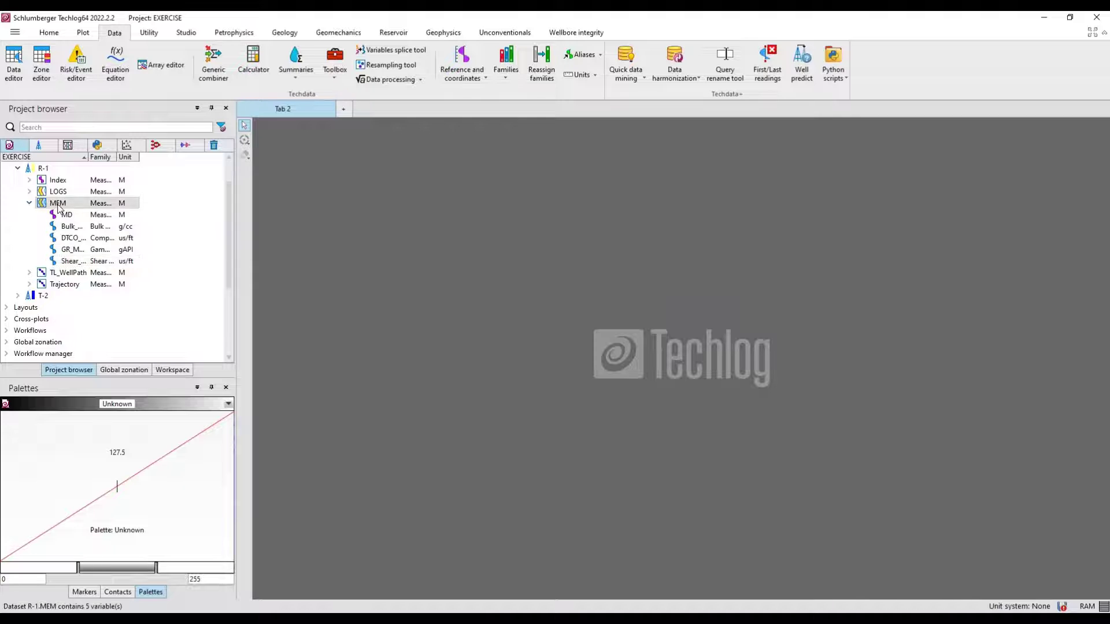
- Permanently delete the MEM dataset and confirm LOGS still lists the merged curves
left_click(99, 279)
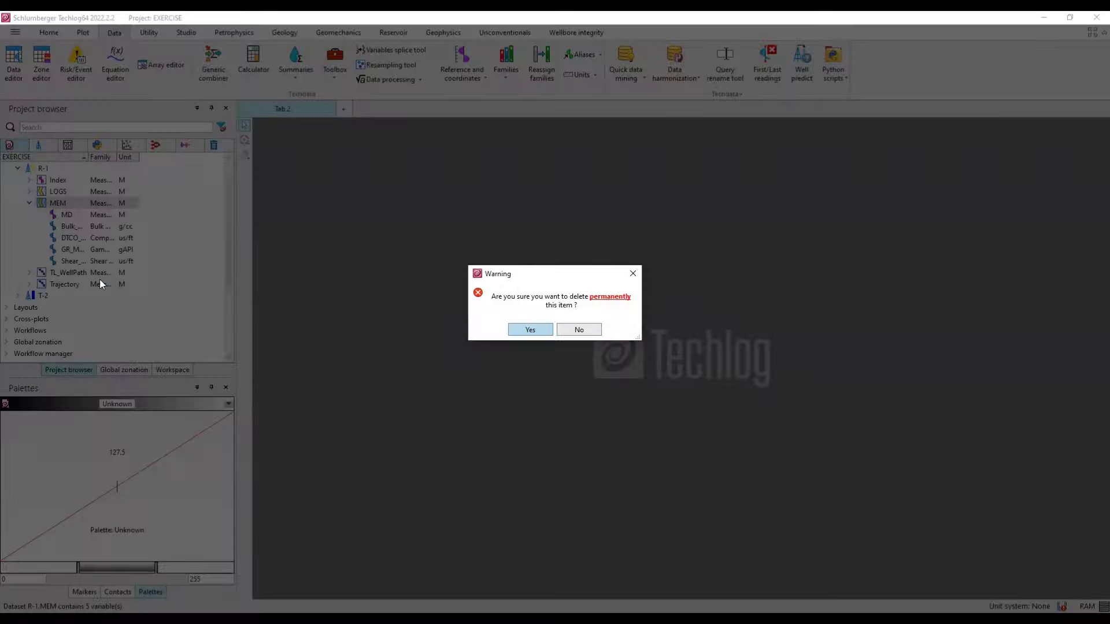
left_click(523, 332)
left_click(30, 193)
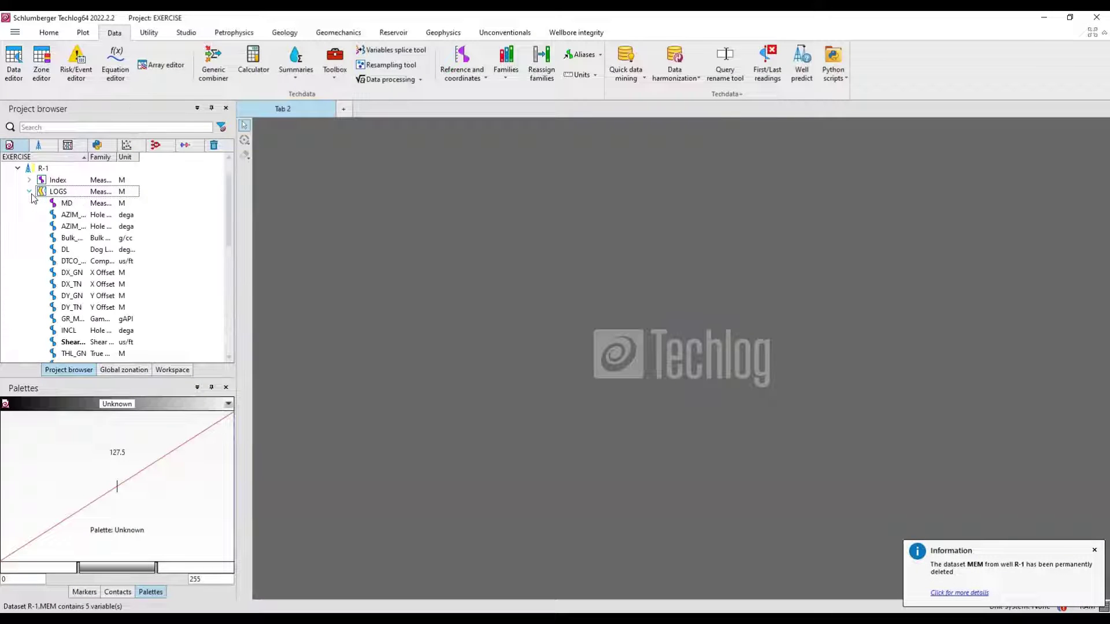
scroll(86, 283, "down", 3)
scroll(89, 287, "up", 4)
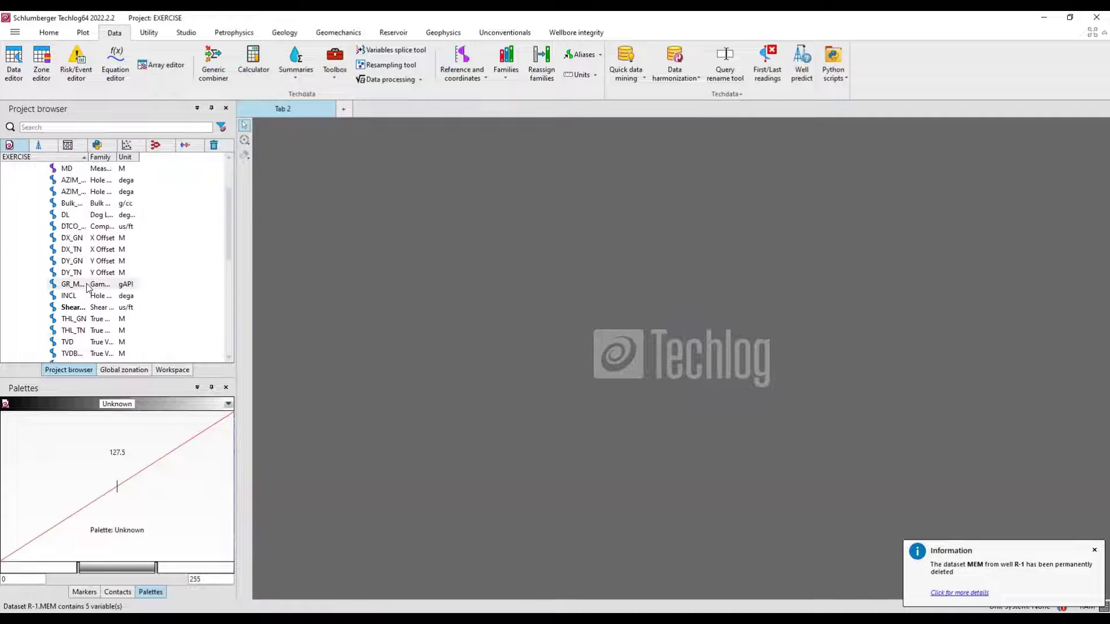
scroll(88, 288, "down", 3)
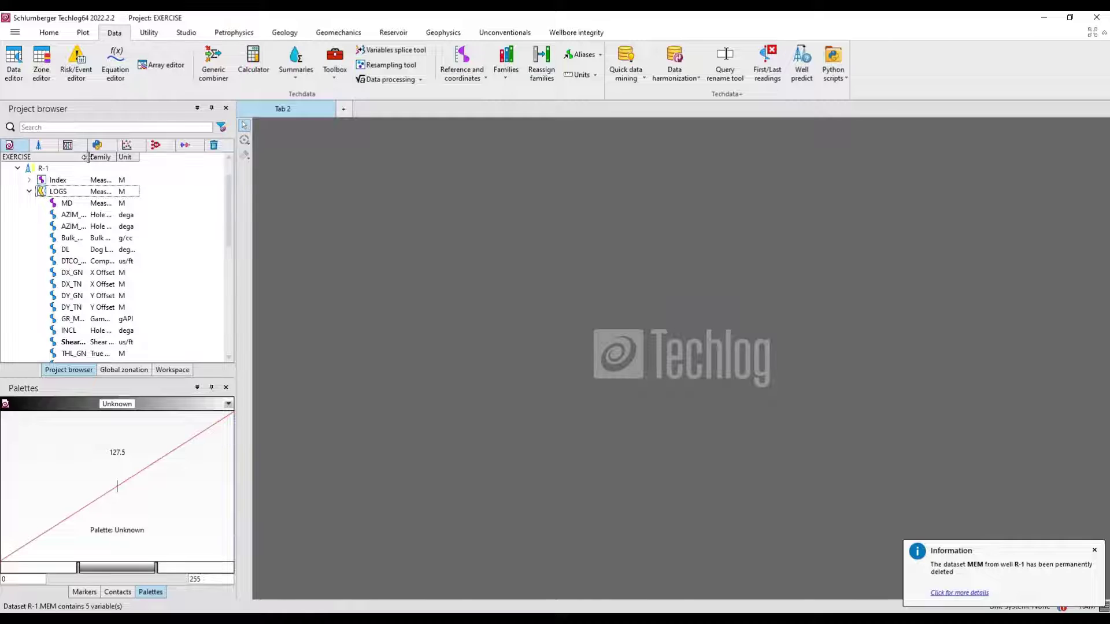
left_click_drag(88, 162, 129, 164)
scroll(91, 242, "down", 3)
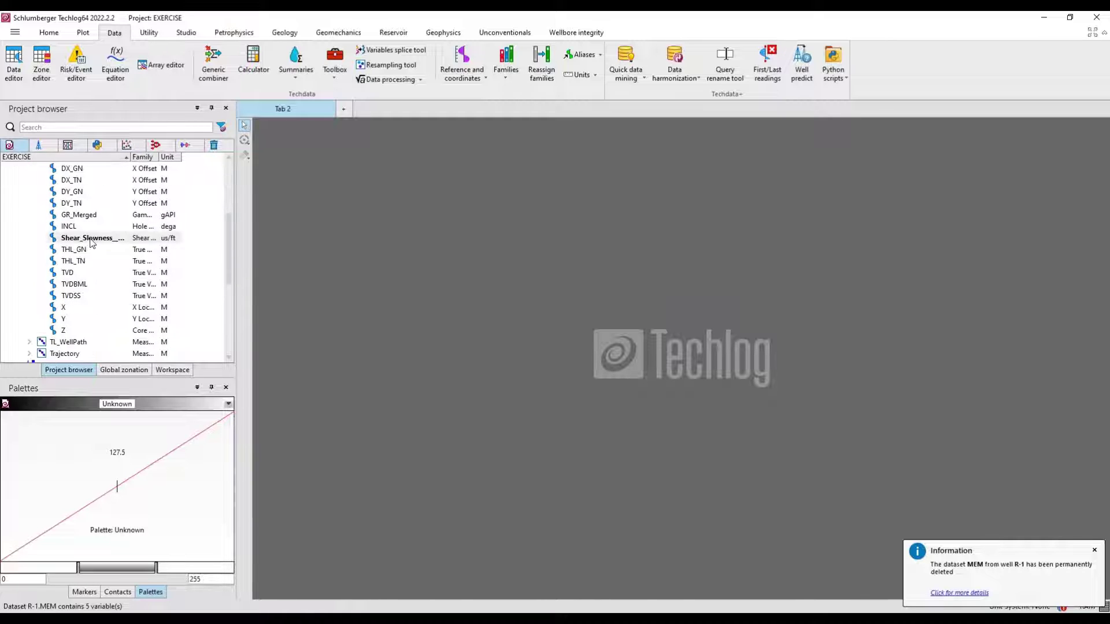
scroll(87, 266, "up", 4)
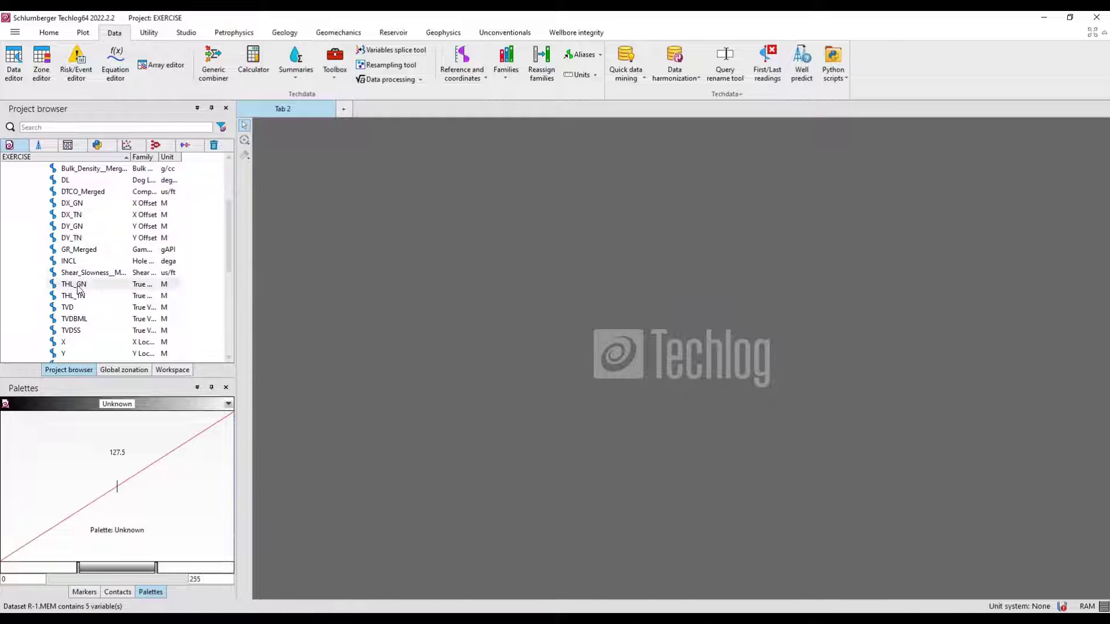
scroll(79, 289, "down", 1)
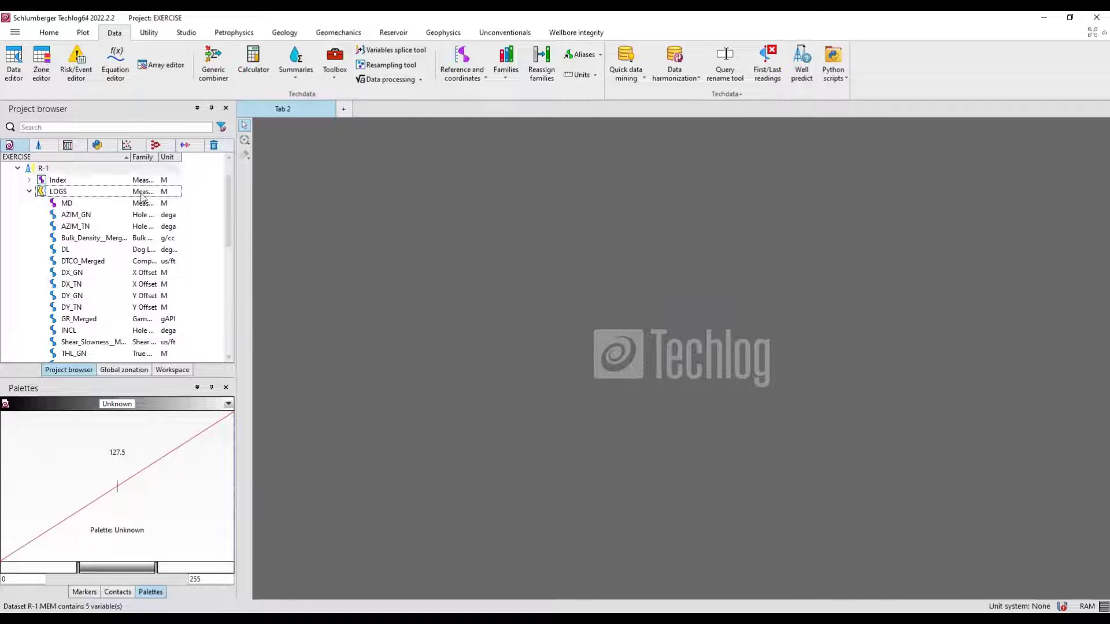
left_click(29, 192)
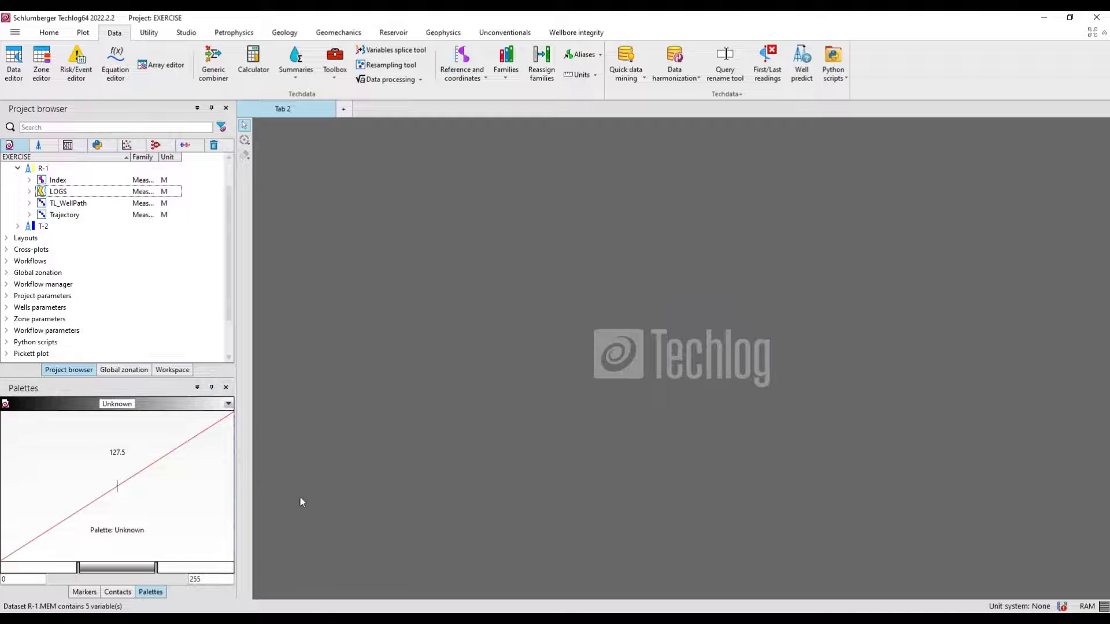
- In File Explorer, go to the Data Input\Tops folder and select Tops_R-1.csv
key("alt+Tab")
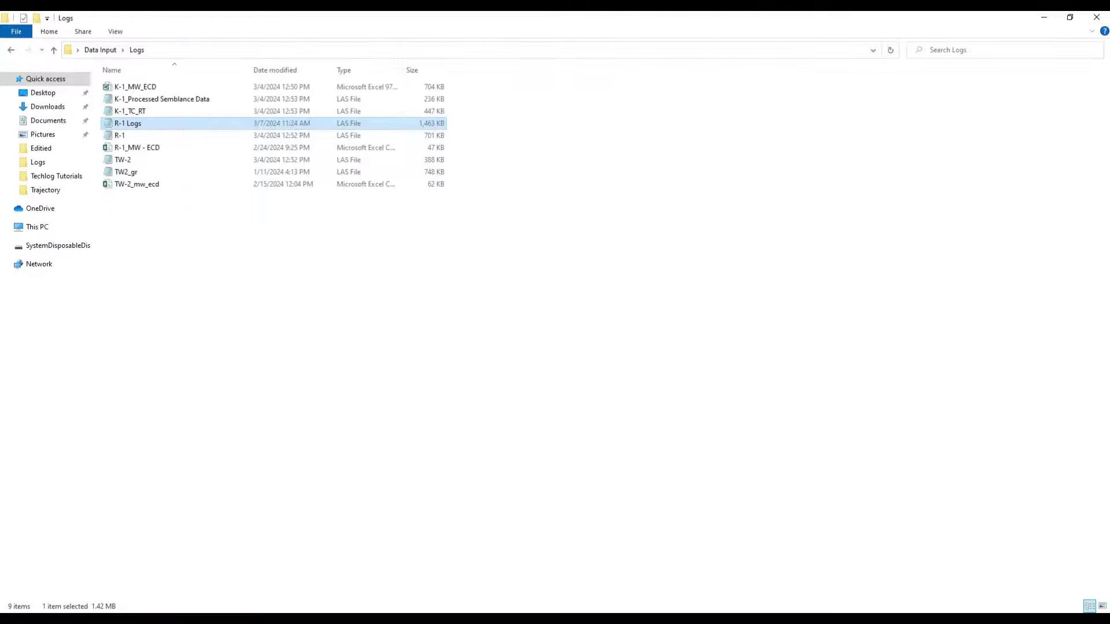
left_click(11, 51)
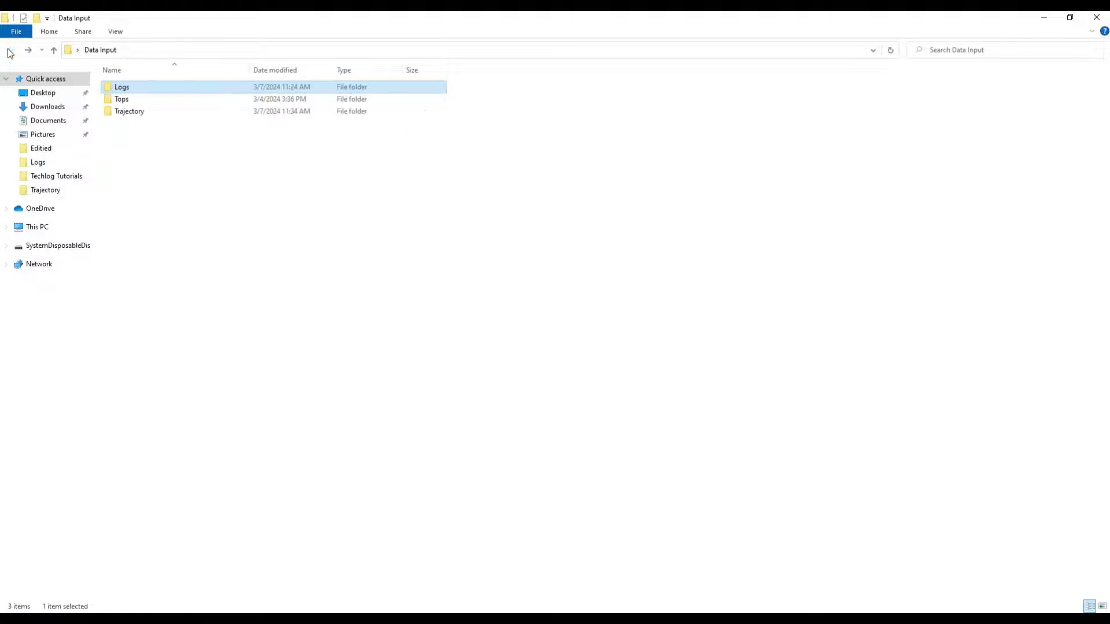
double_click(120, 99)
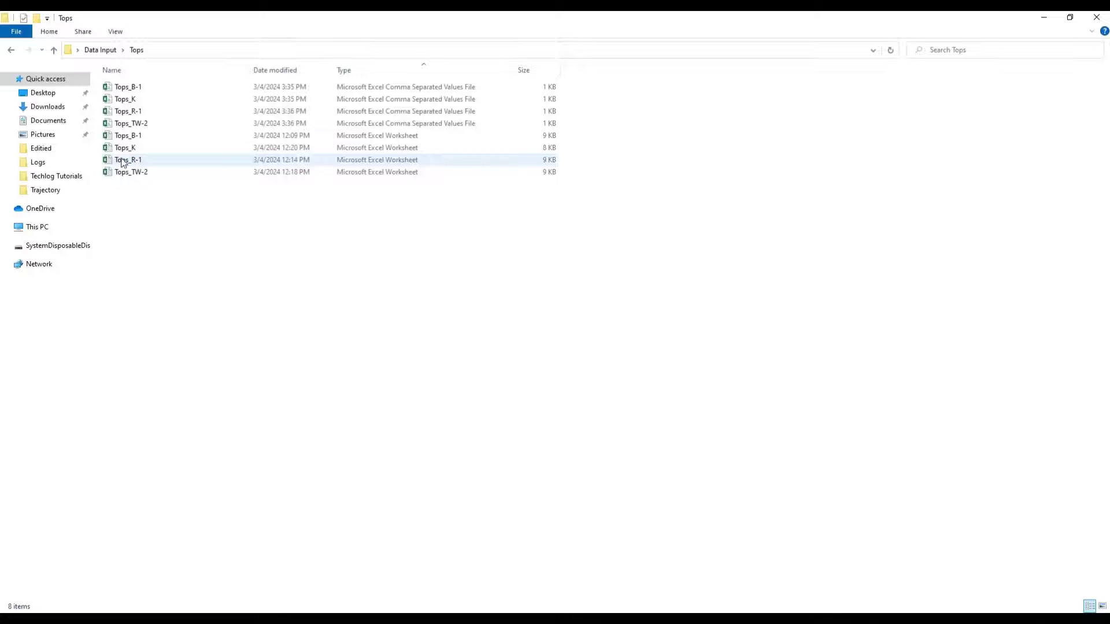
left_click(129, 116)
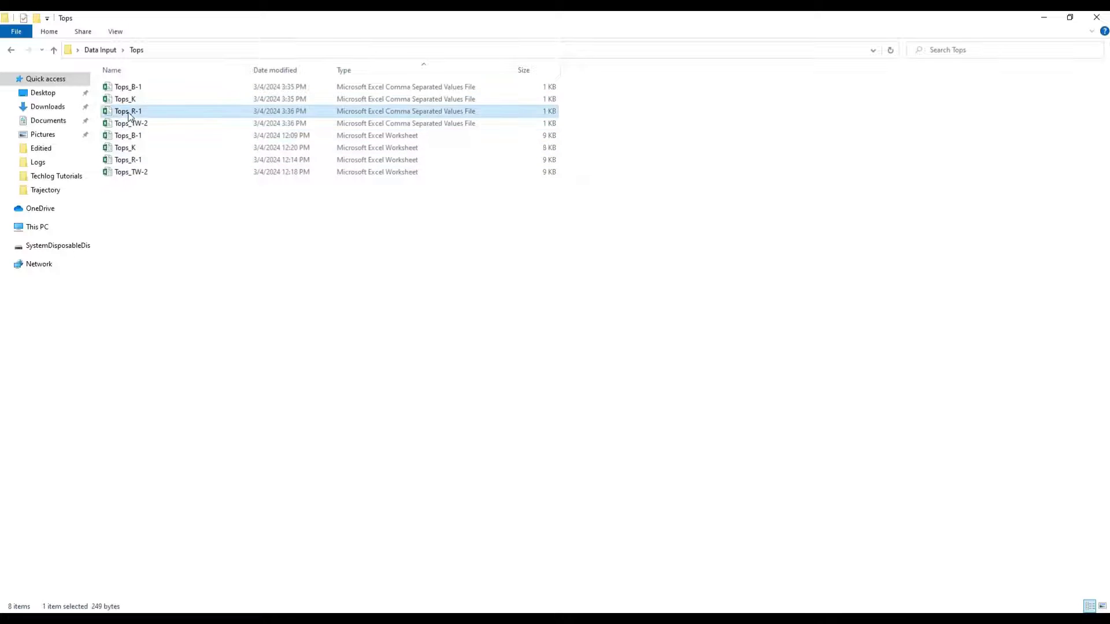
double_click(129, 116)
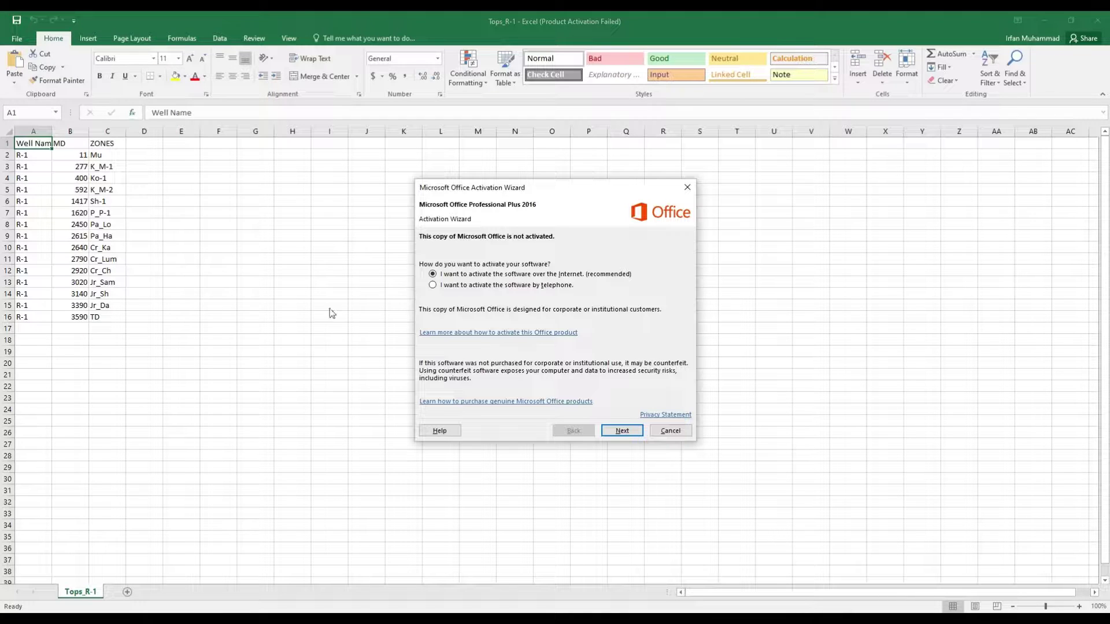
left_click(671, 431)
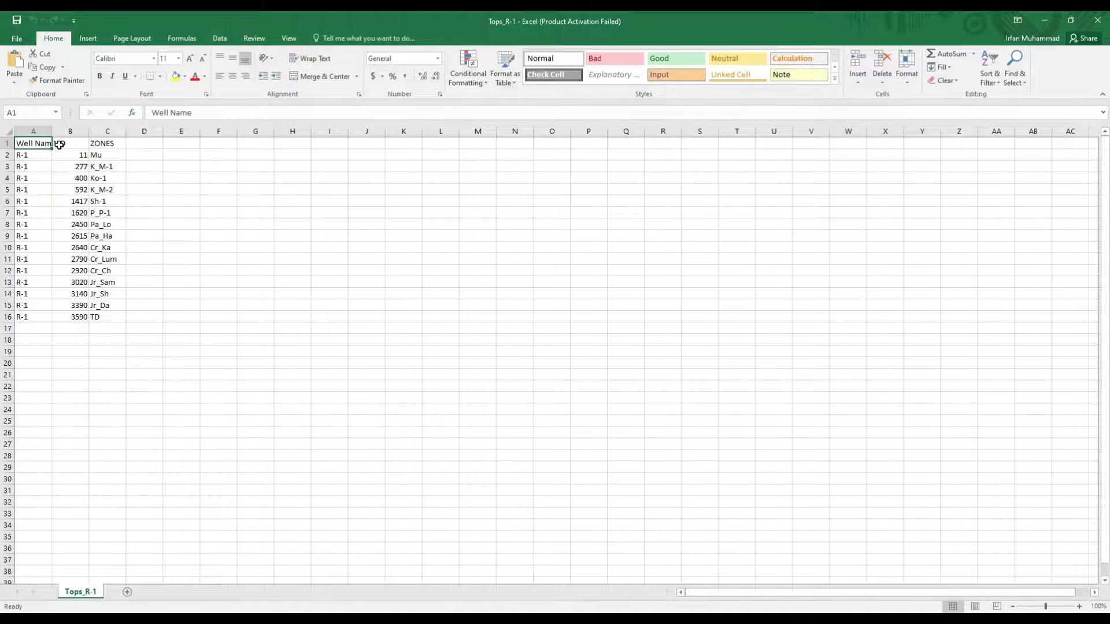
left_click(42, 152)
left_click_drag(41, 153, 46, 320)
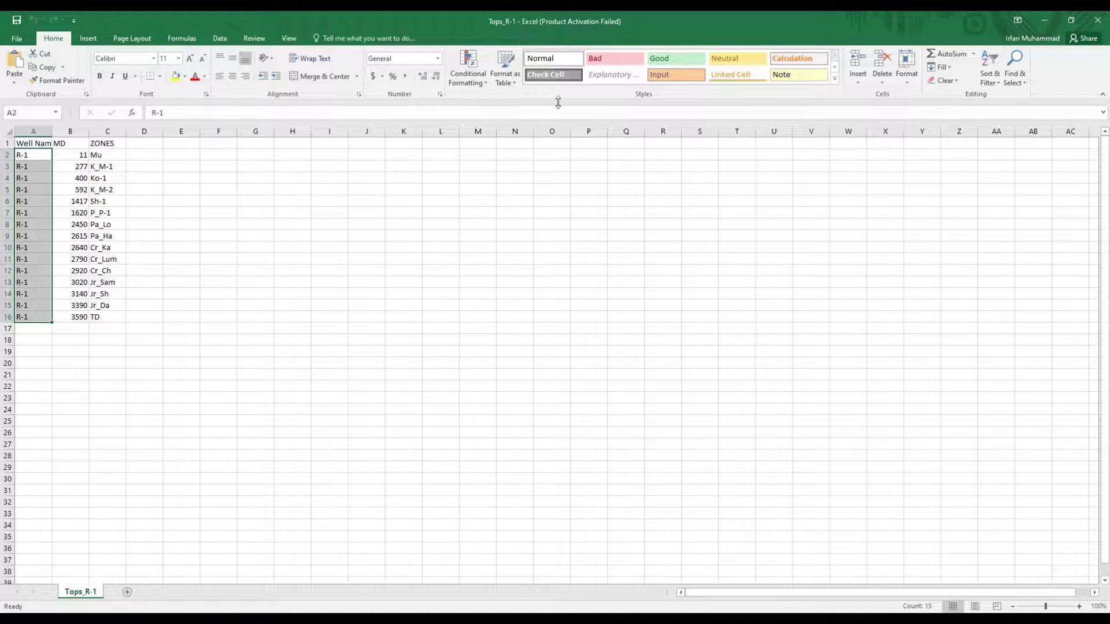
left_click(1097, 21)
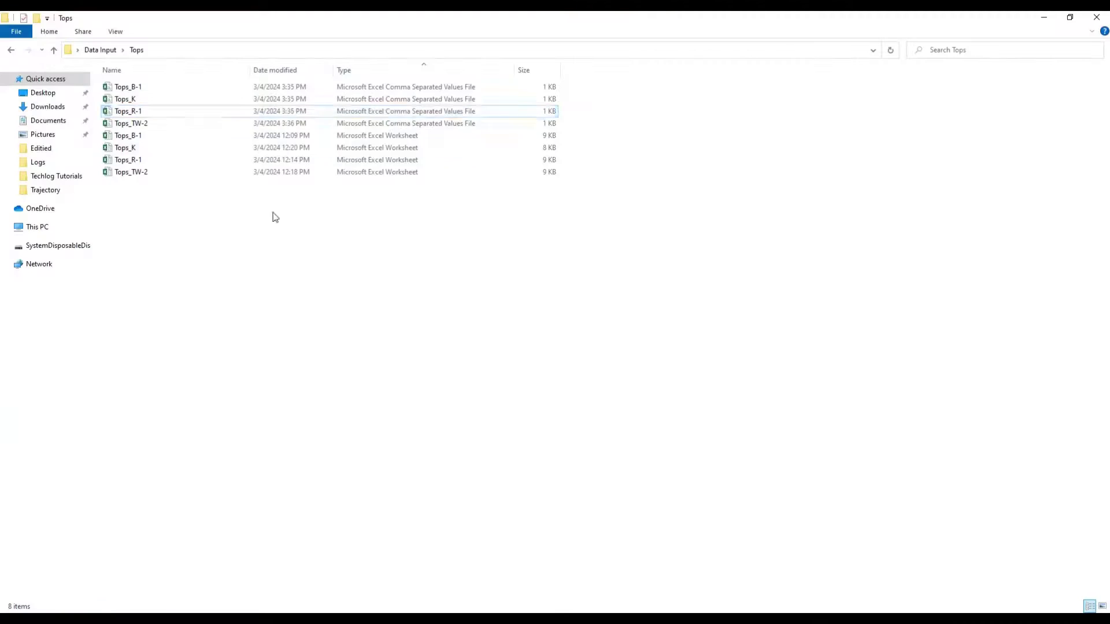
- Import Tops_R-1.csv as interval data with MD unit M and load it into the import buffer
left_click_drag(130, 111, 496, 327)
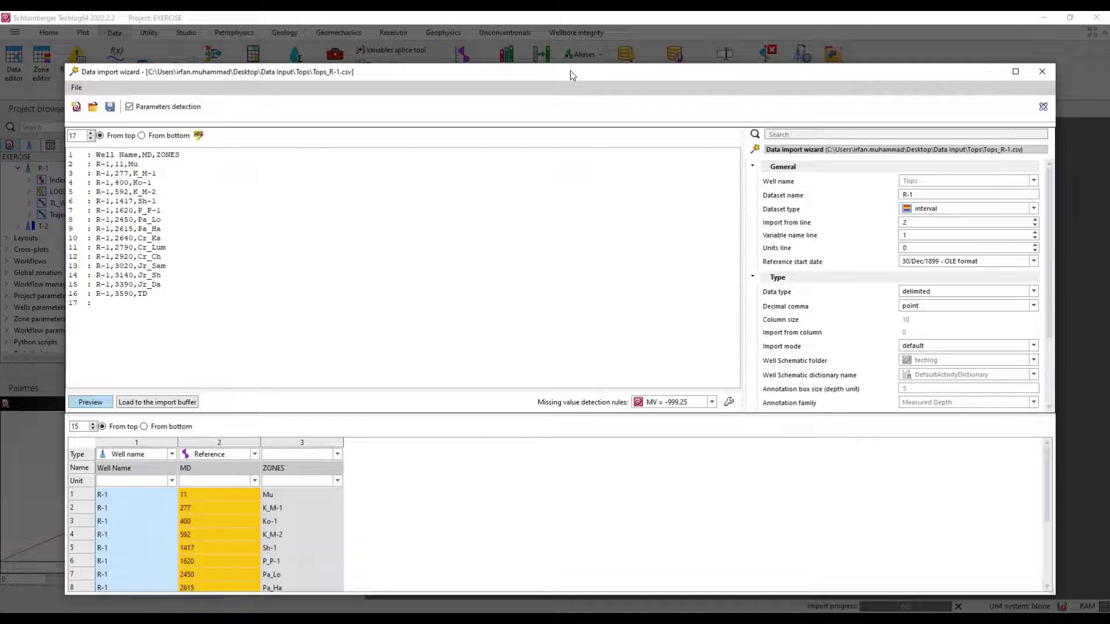
left_click_drag(570, 70, 543, 44)
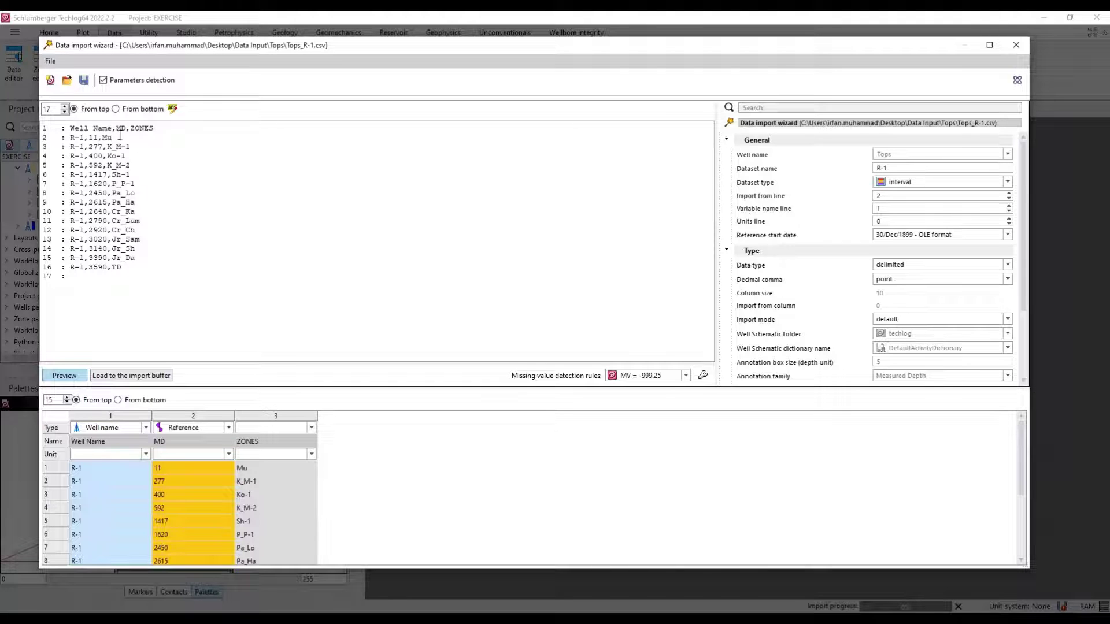
left_click_drag(120, 135, 51, 137)
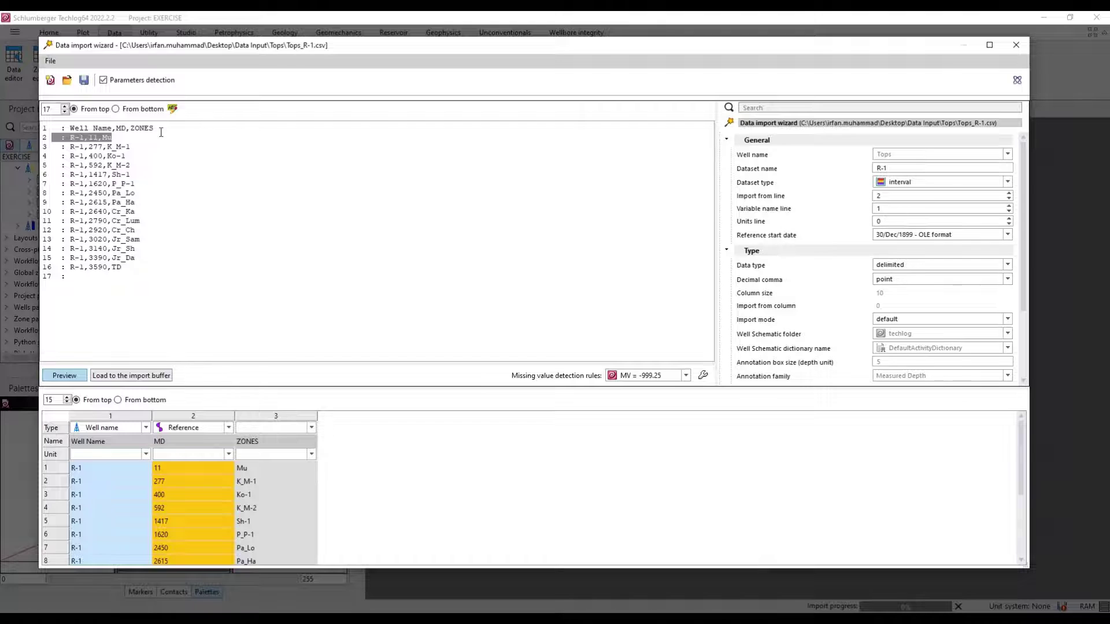
left_click_drag(156, 128, 59, 132)
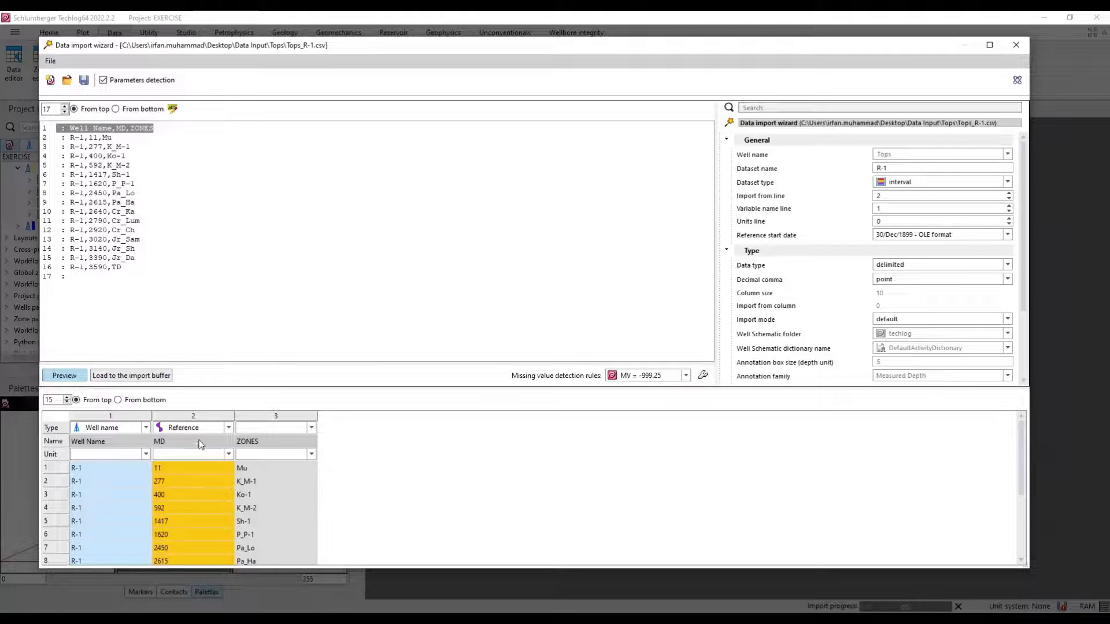
left_click(228, 455)
scroll(188, 498, "down", 10)
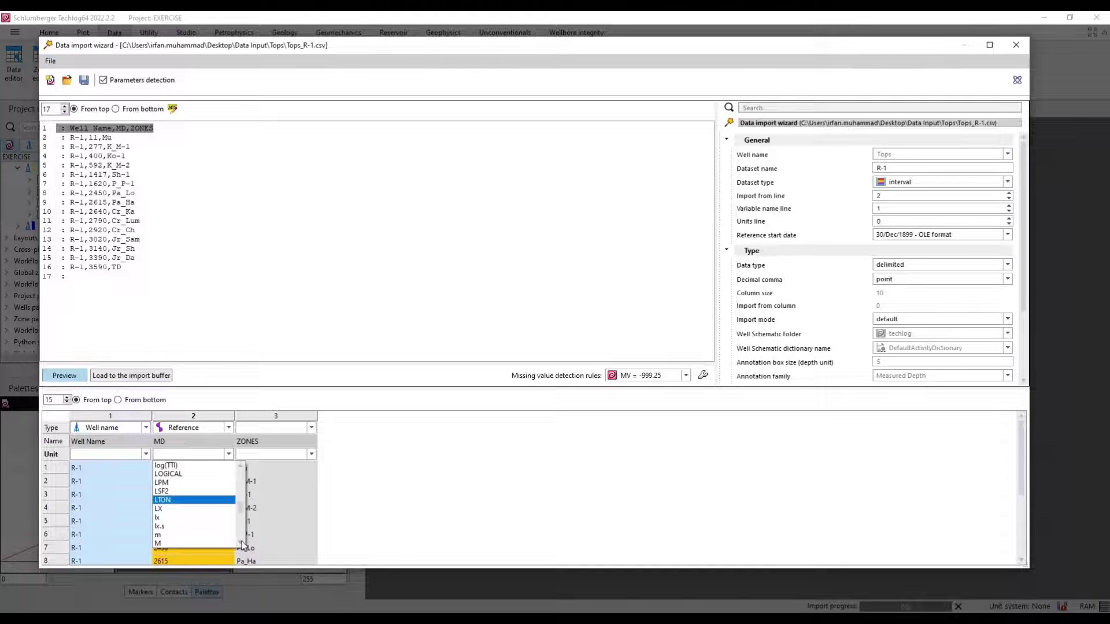
left_click(174, 544)
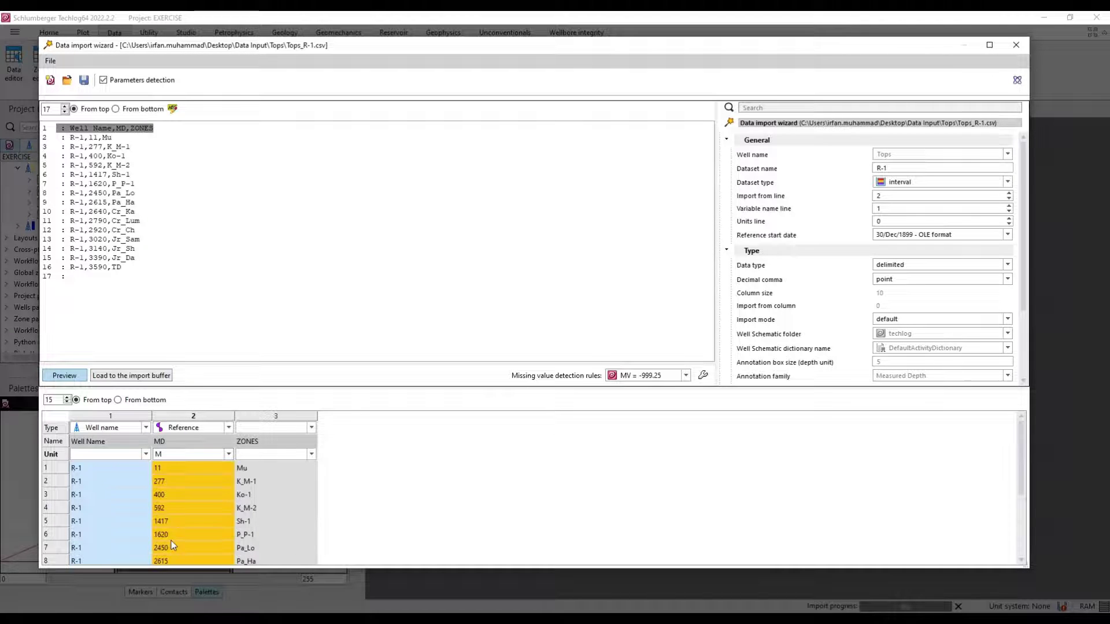
left_click(123, 376)
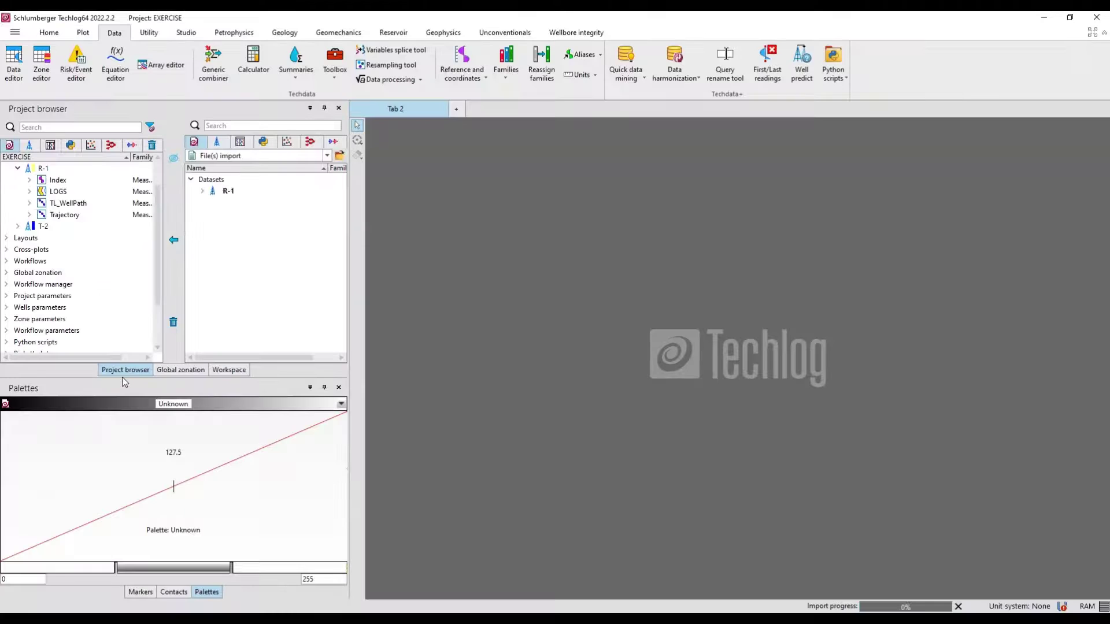
- Rename the imported R-1 tops dataset in the import buffer to TOPS
left_click(202, 191)
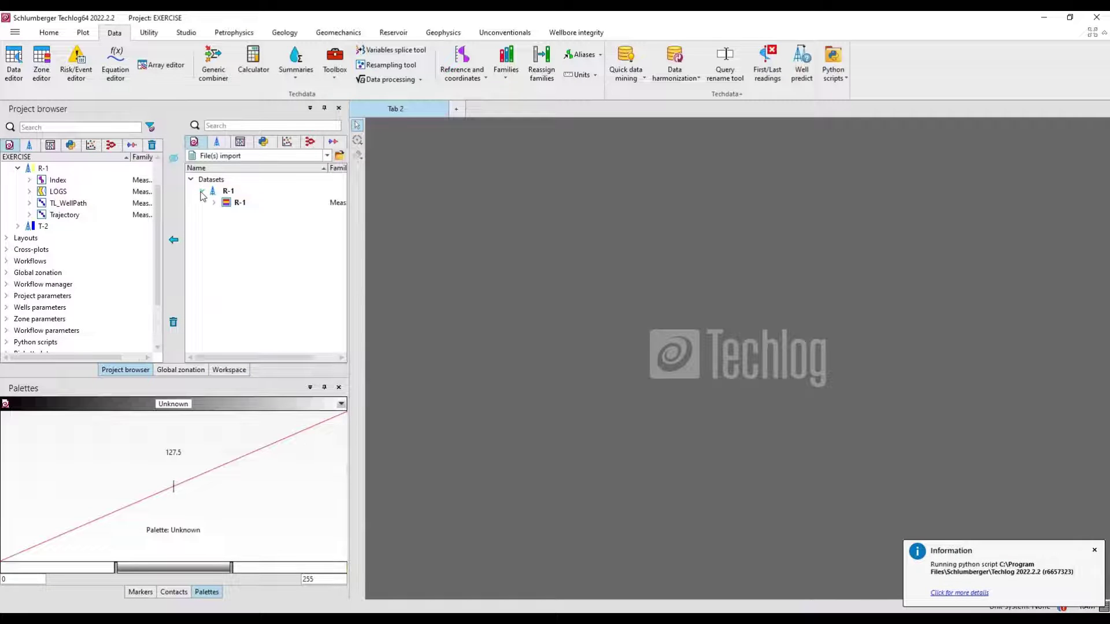
left_click(214, 203)
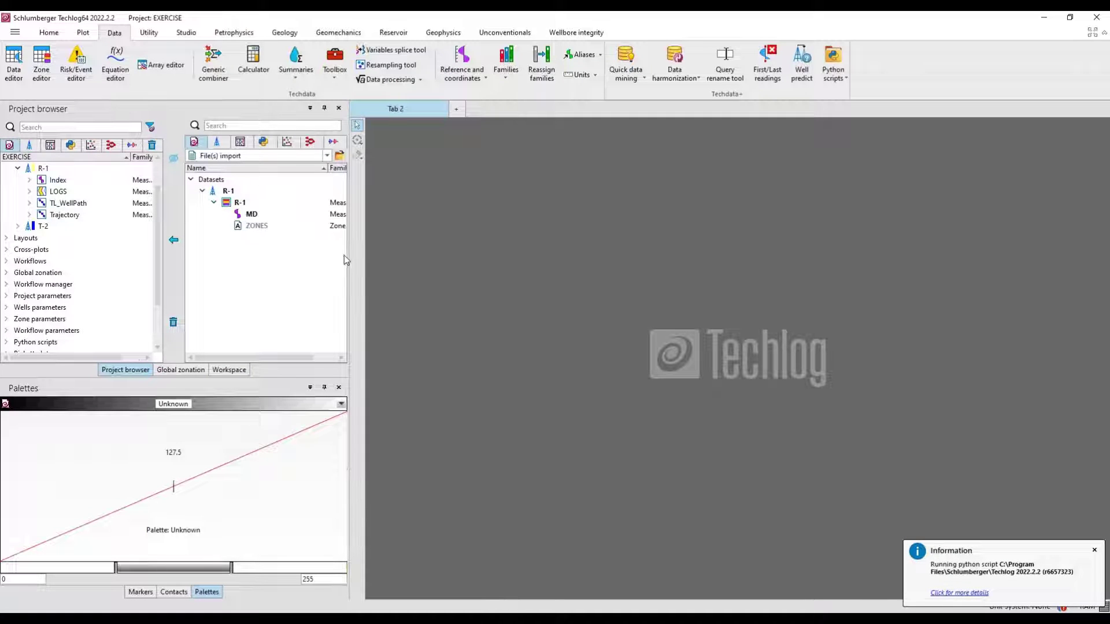
left_click_drag(348, 255, 471, 254)
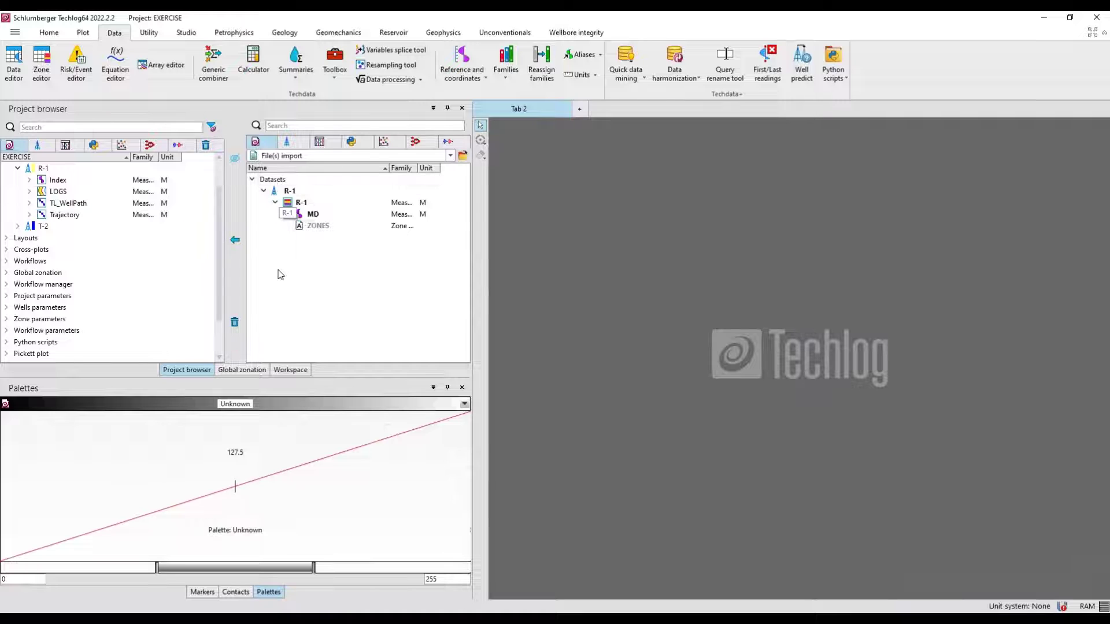
left_click(302, 203)
left_click(302, 203)
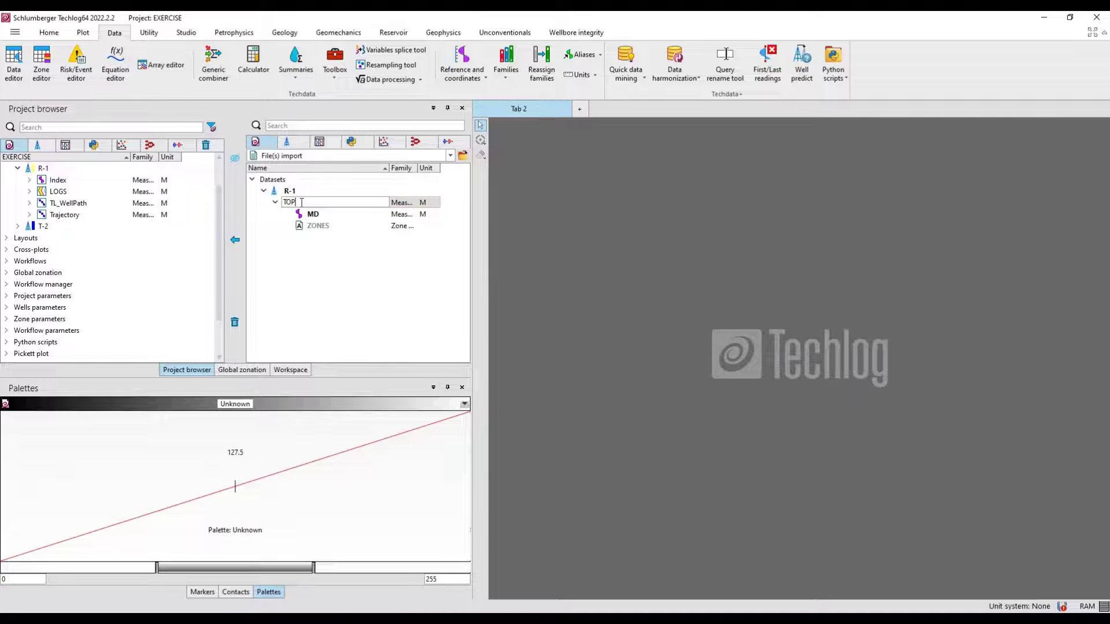
key("Return")
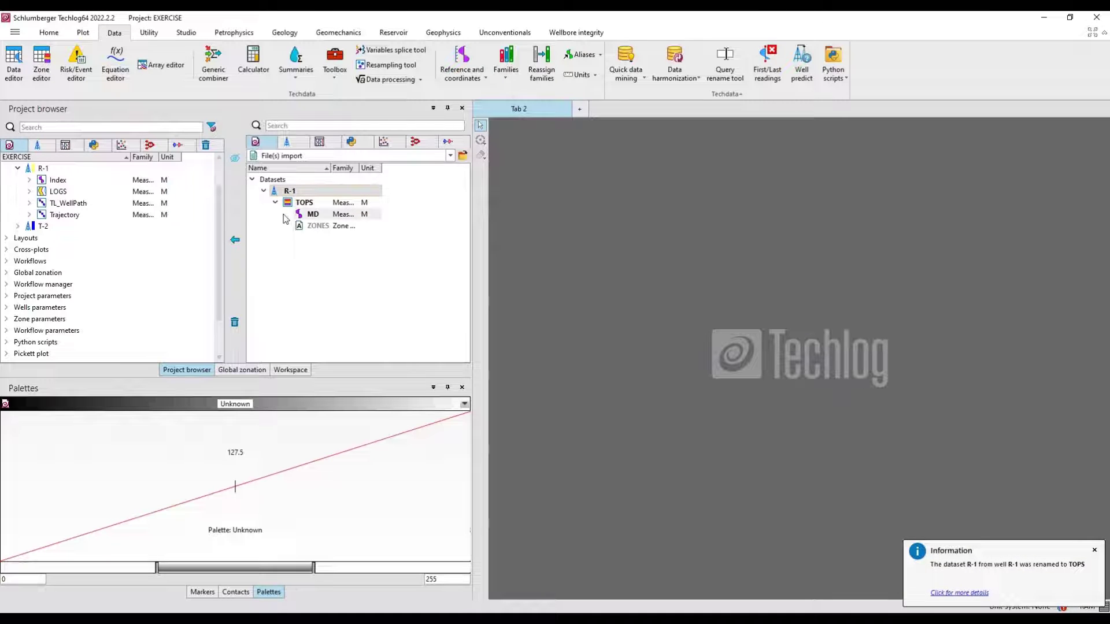
- Transfer TOPS into well R-1, permanently delete the buffer entry, and collapse the import pane
left_click(235, 242)
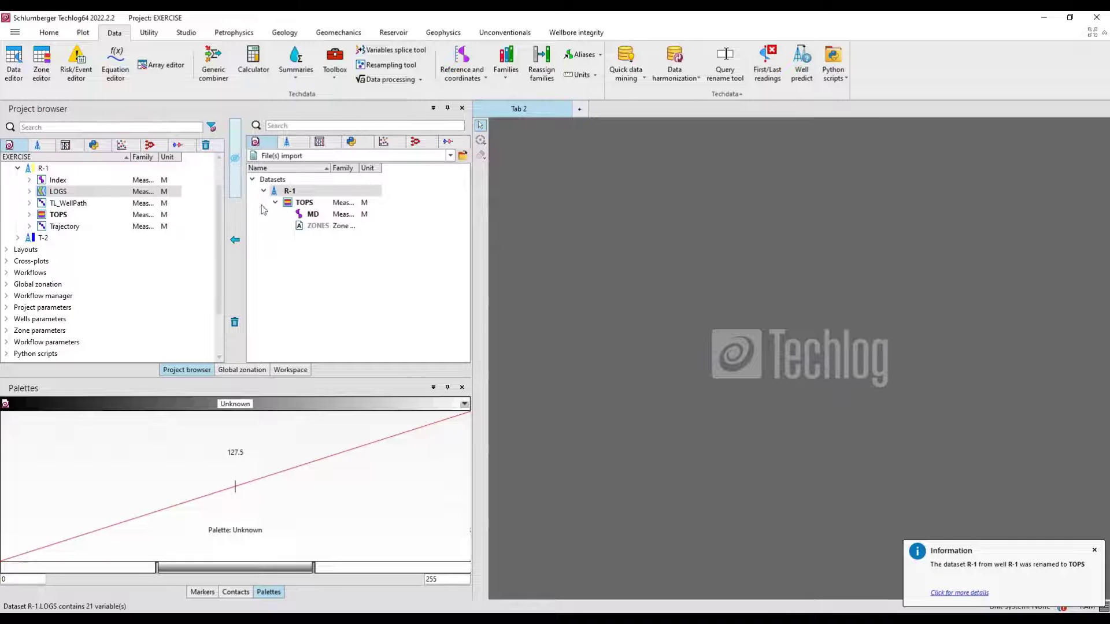
right_click(290, 191)
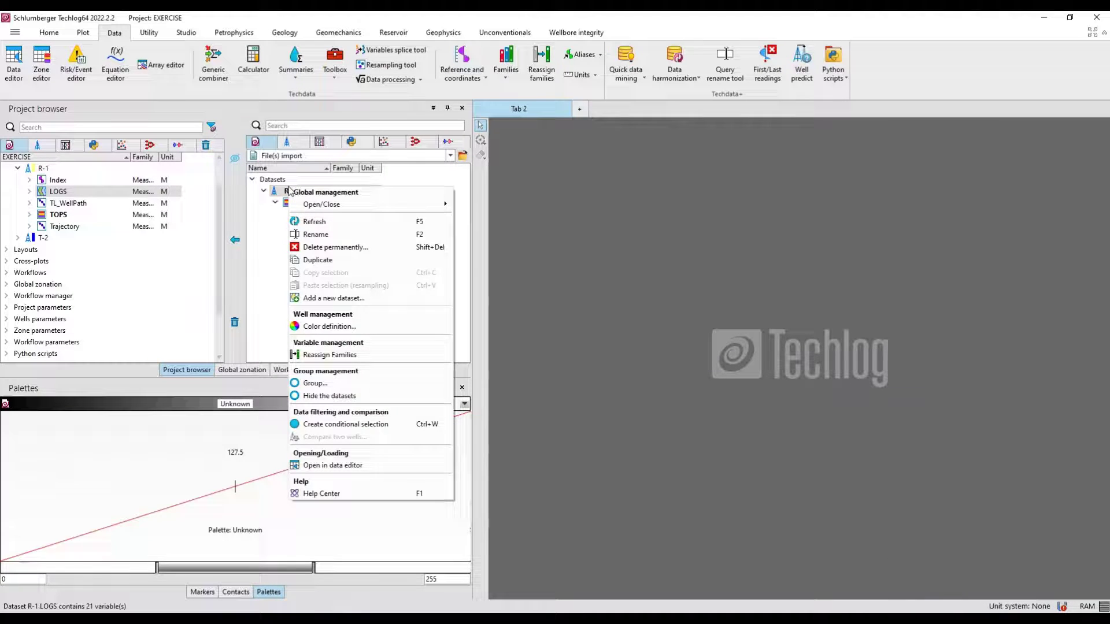
left_click(324, 247)
left_click(539, 333)
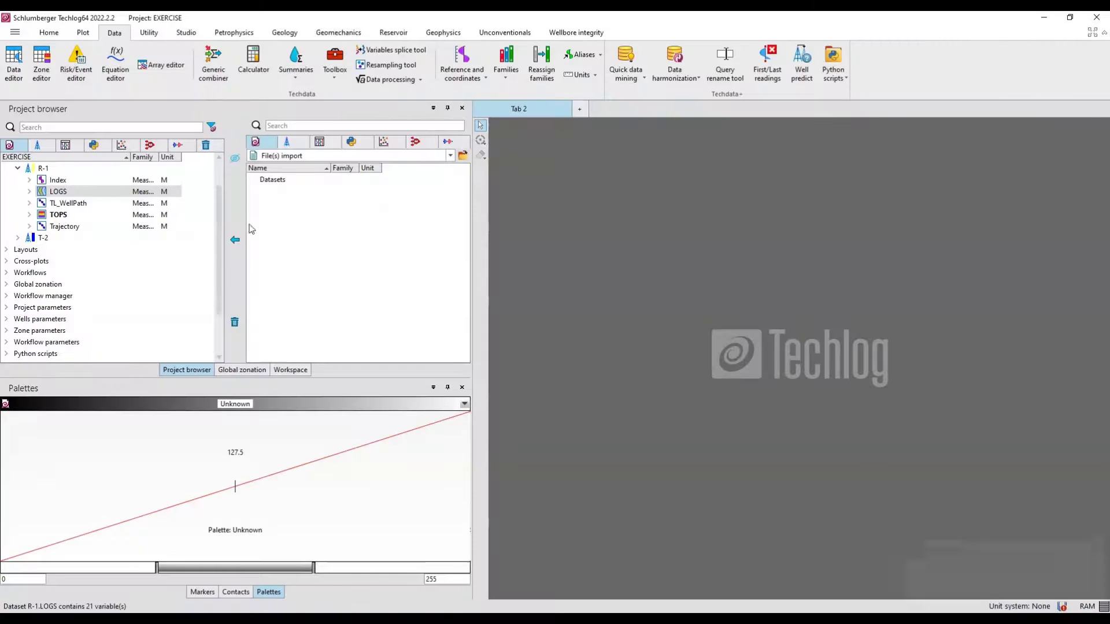
left_click(237, 169)
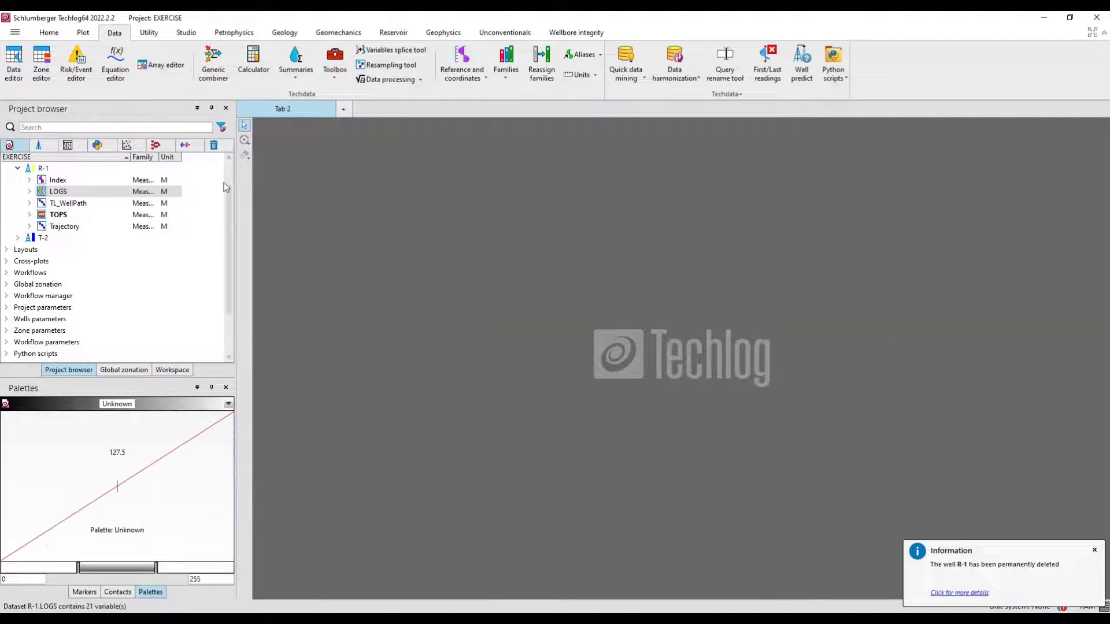
- Create a new LogView and add R-1's GR_Merged and DTCO_Merged curves as tracks
left_click(90, 35)
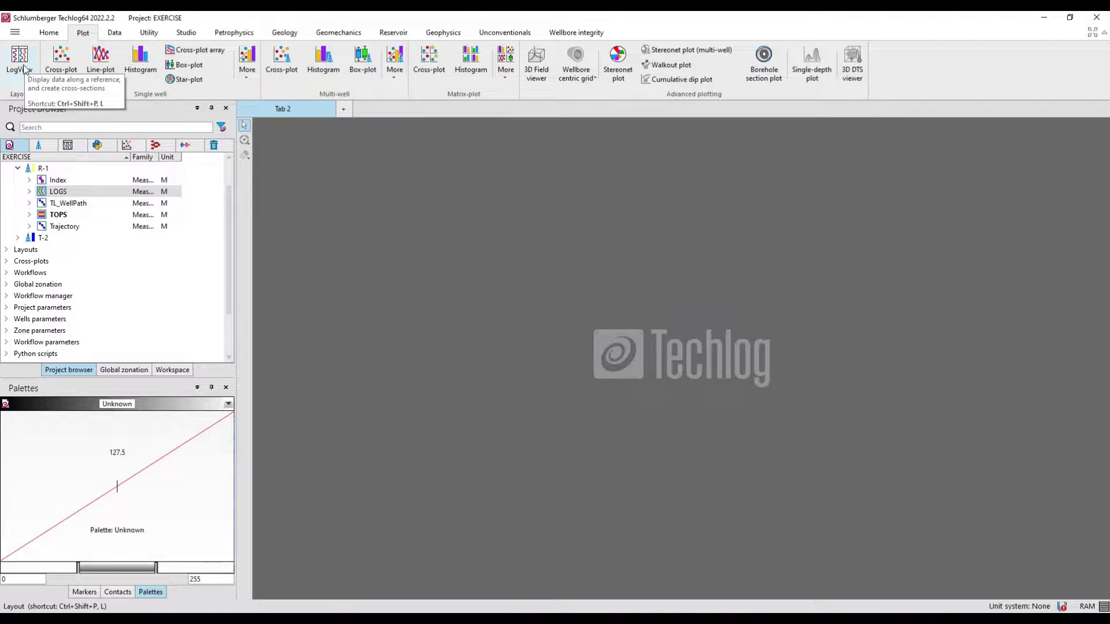
left_click(21, 64)
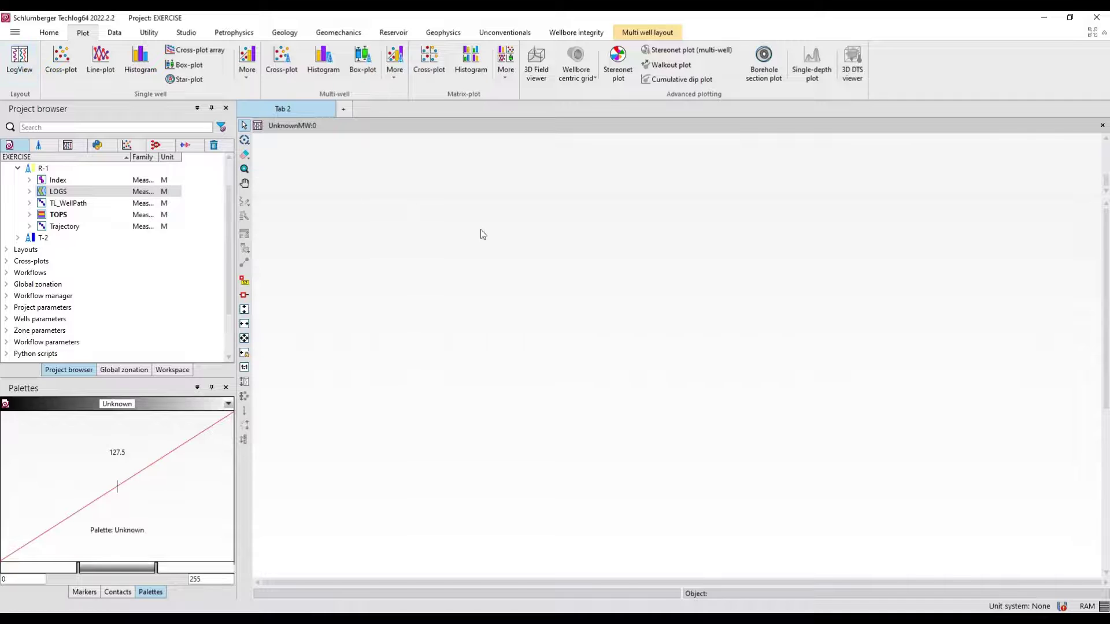
left_click(29, 192)
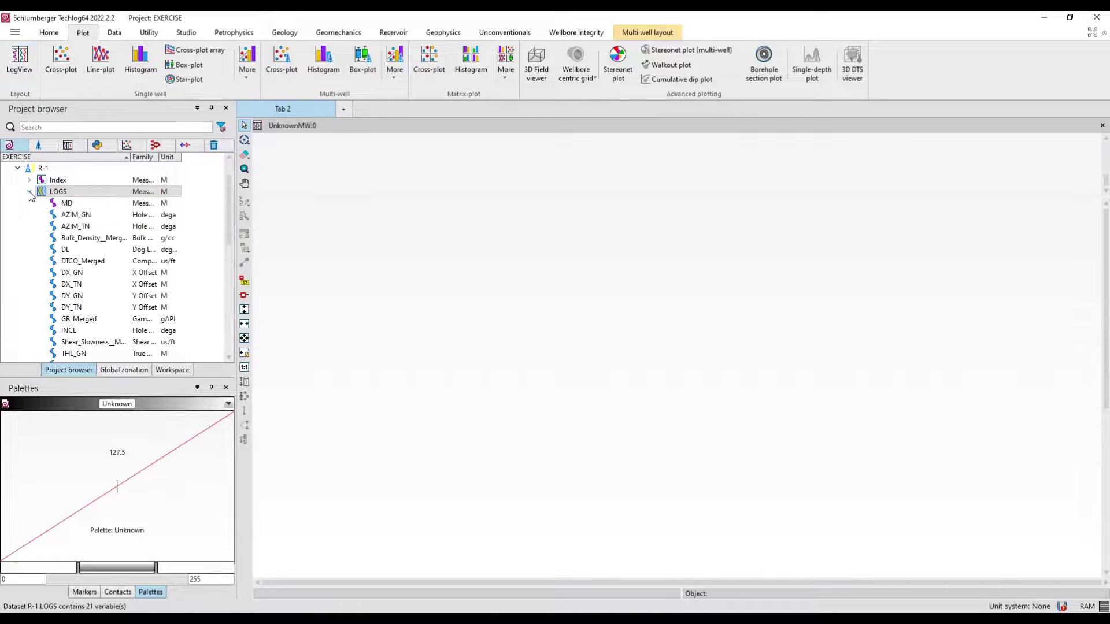
scroll(68, 228, "down", 3)
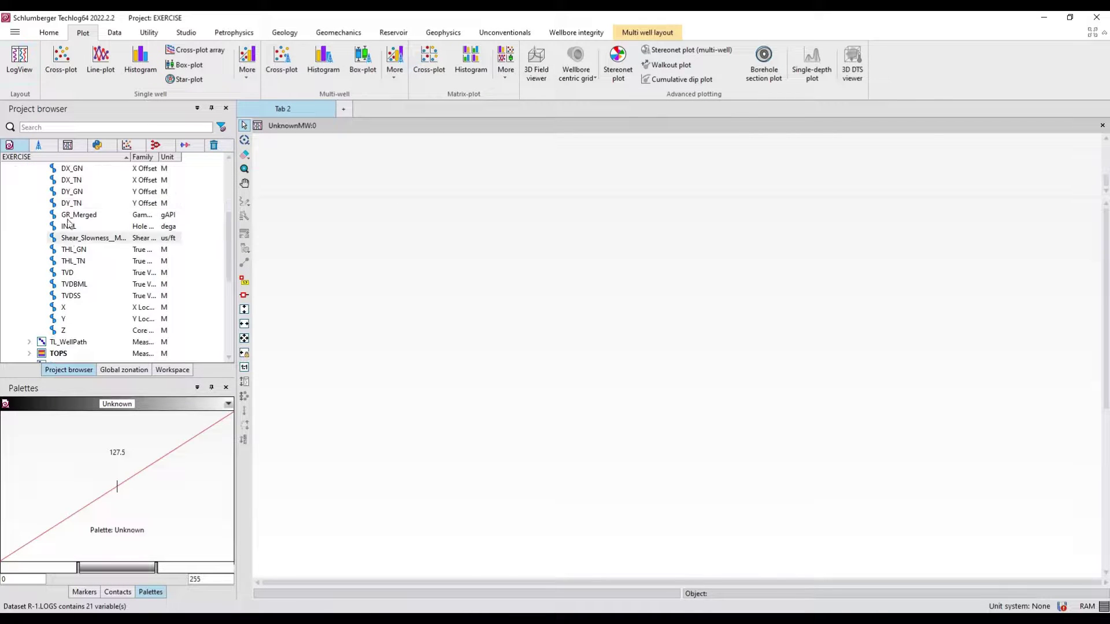
left_click_drag(75, 215, 500, 258)
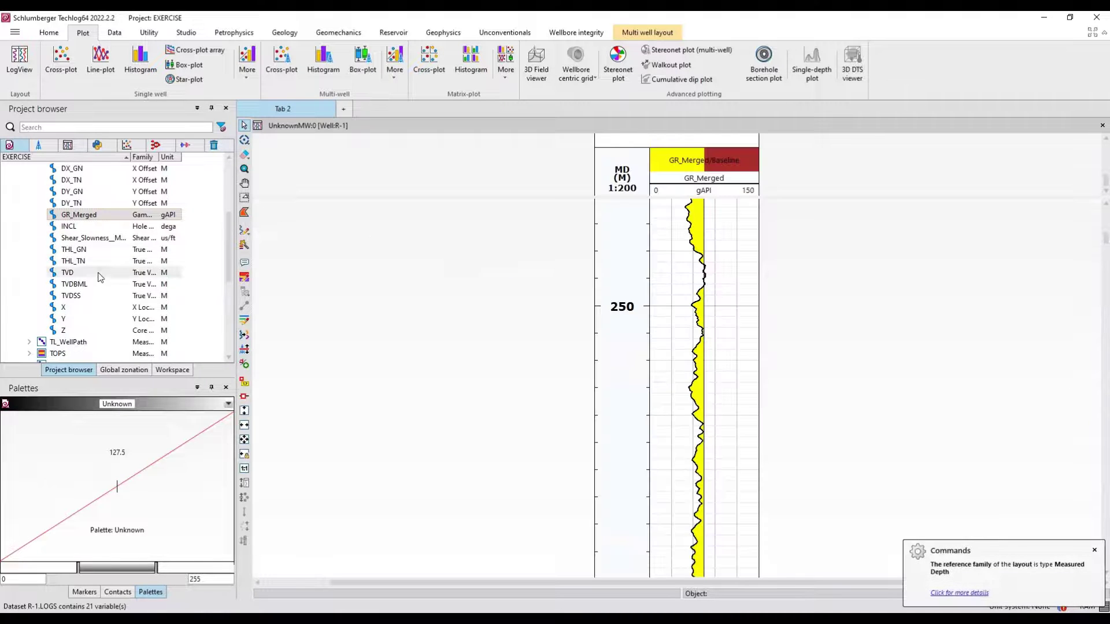
scroll(104, 255, "up", 2)
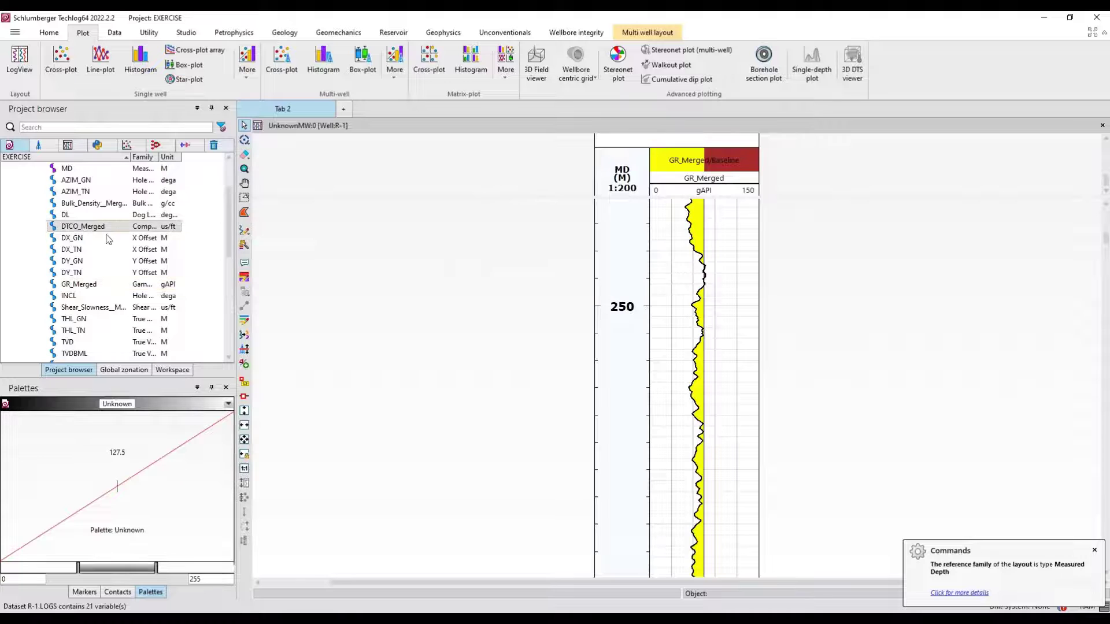
left_click_drag(86, 227, 828, 300)
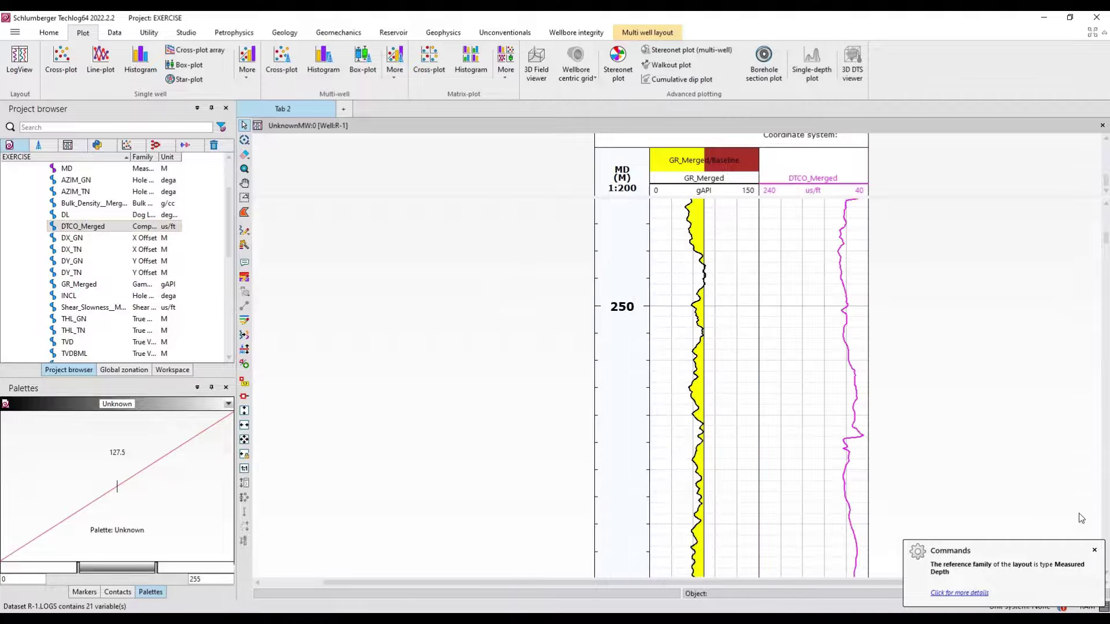
- Dismiss the Commands notification, scroll through the R-1 logs, and open the Global zonation panel
left_click(1095, 551)
scroll(977, 468, "down", 2)
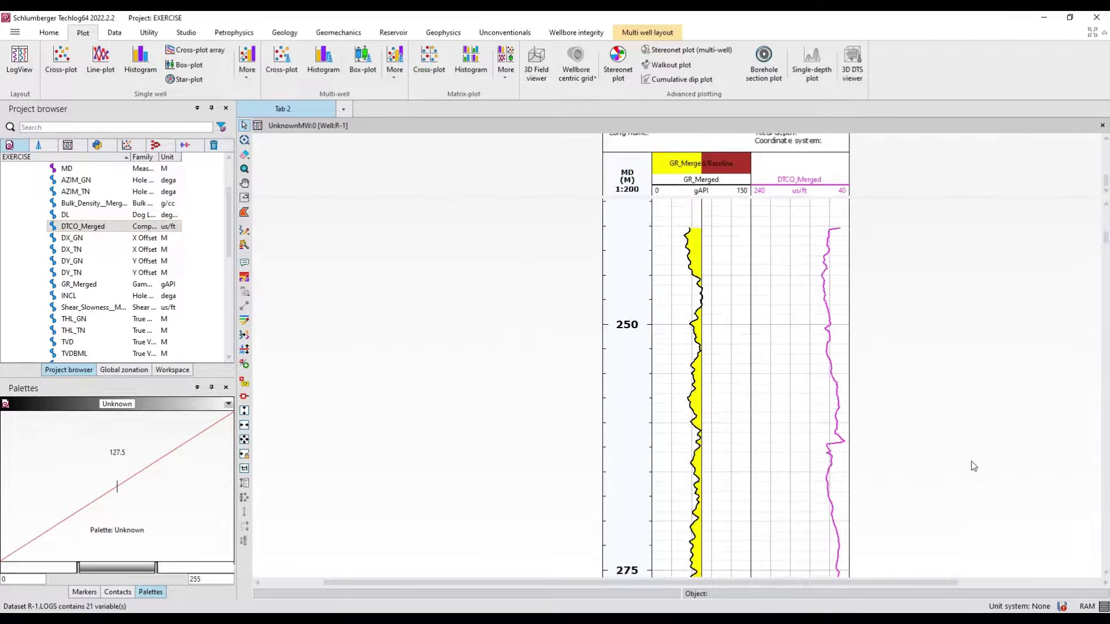
scroll(965, 439, "up", 4)
scroll(964, 442, "down", 5)
scroll(968, 452, "down", 1)
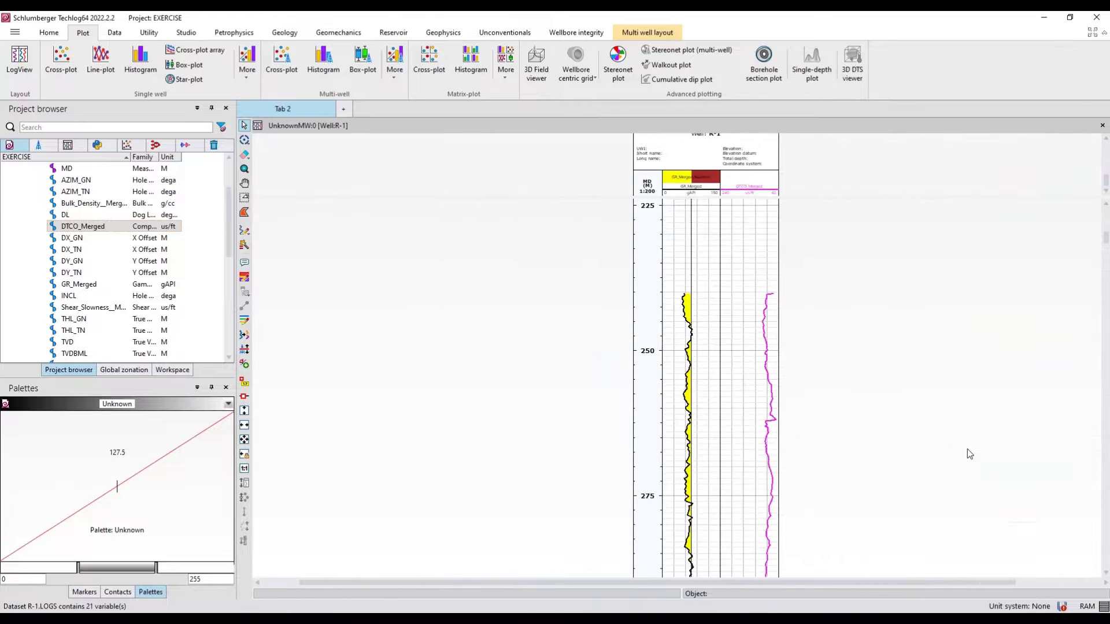
scroll(888, 385, "down", 3)
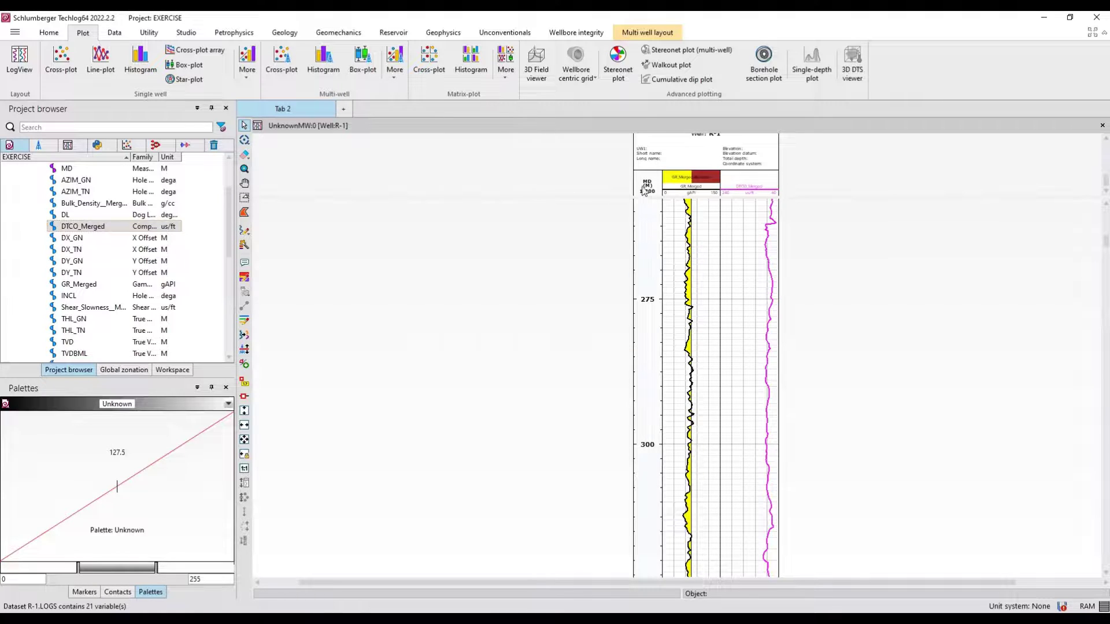
scroll(735, 315, "down", 5)
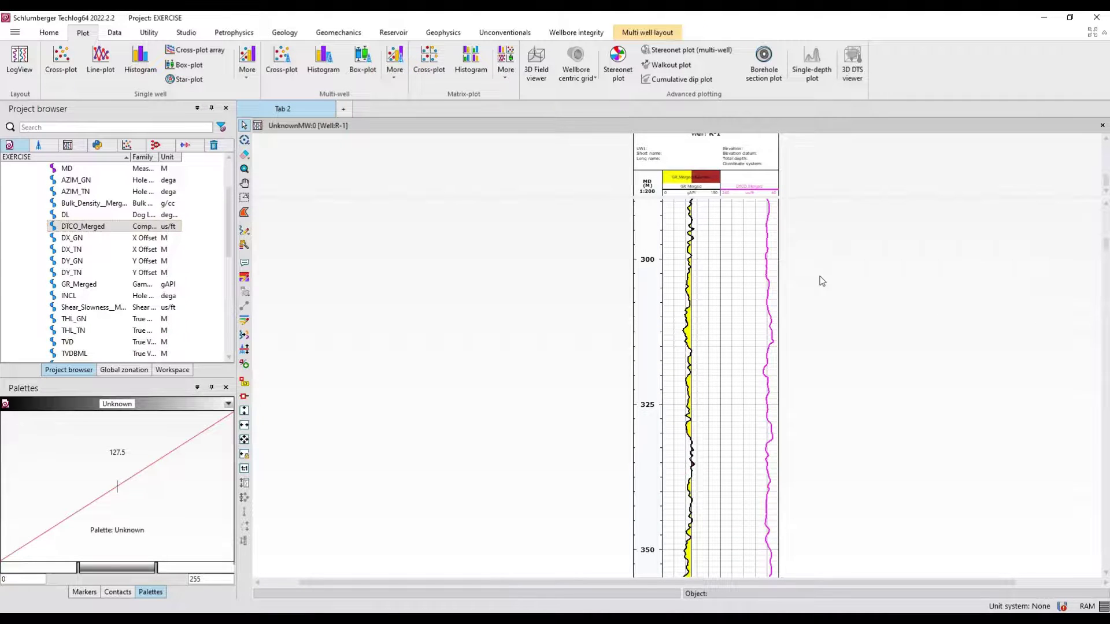
left_click(124, 370)
- Search 'TOP', load the Tops zonation, and select all of its zones
left_click(29, 128)
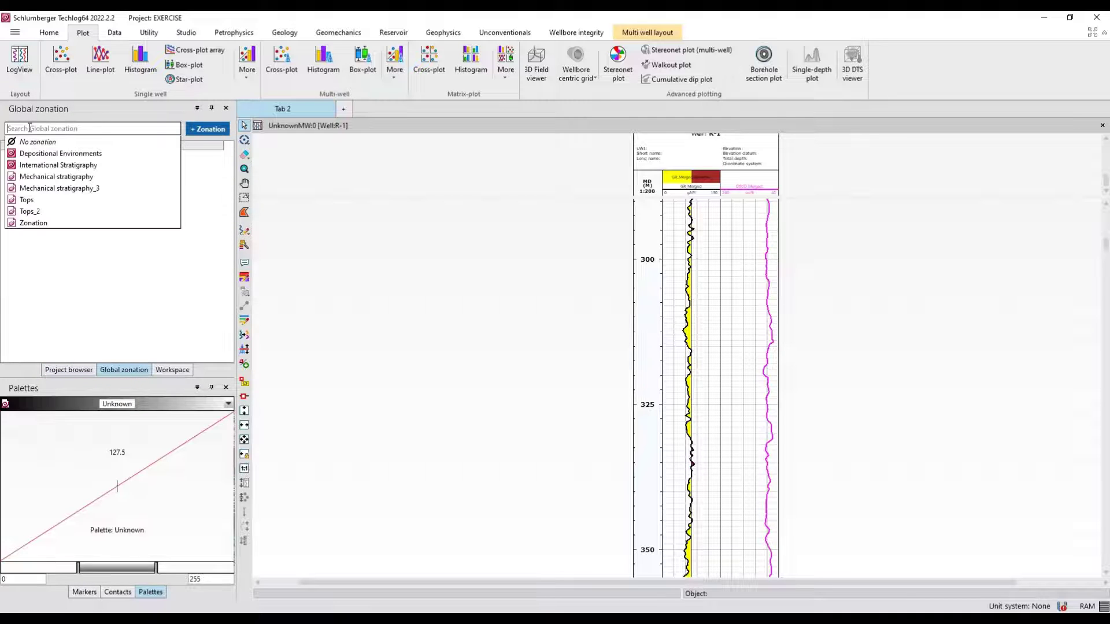
type("TOPS")
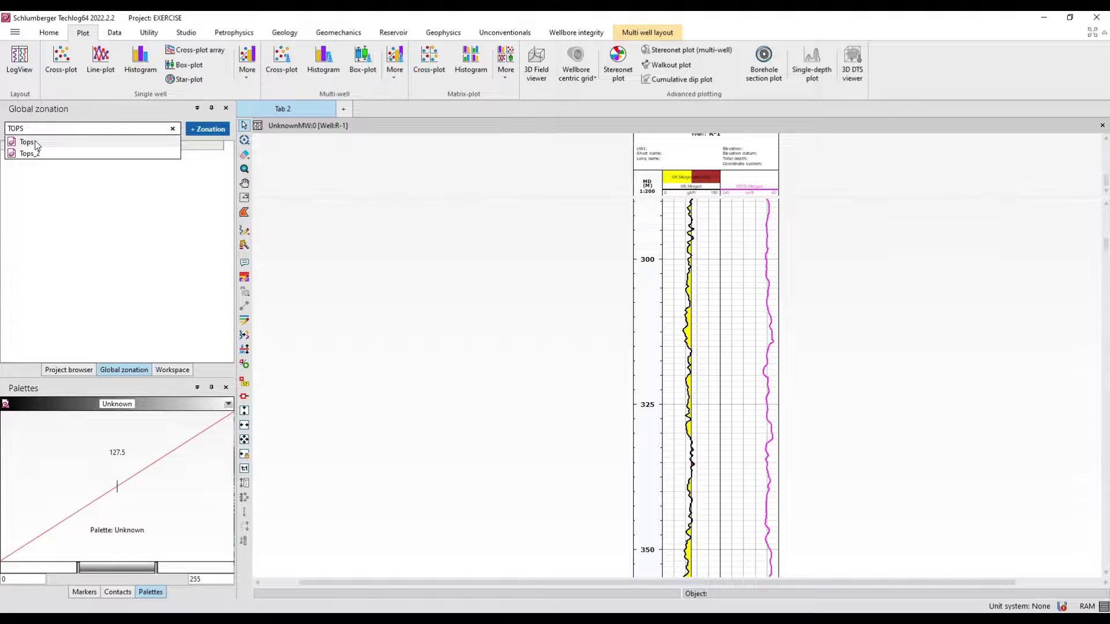
left_click(35, 141)
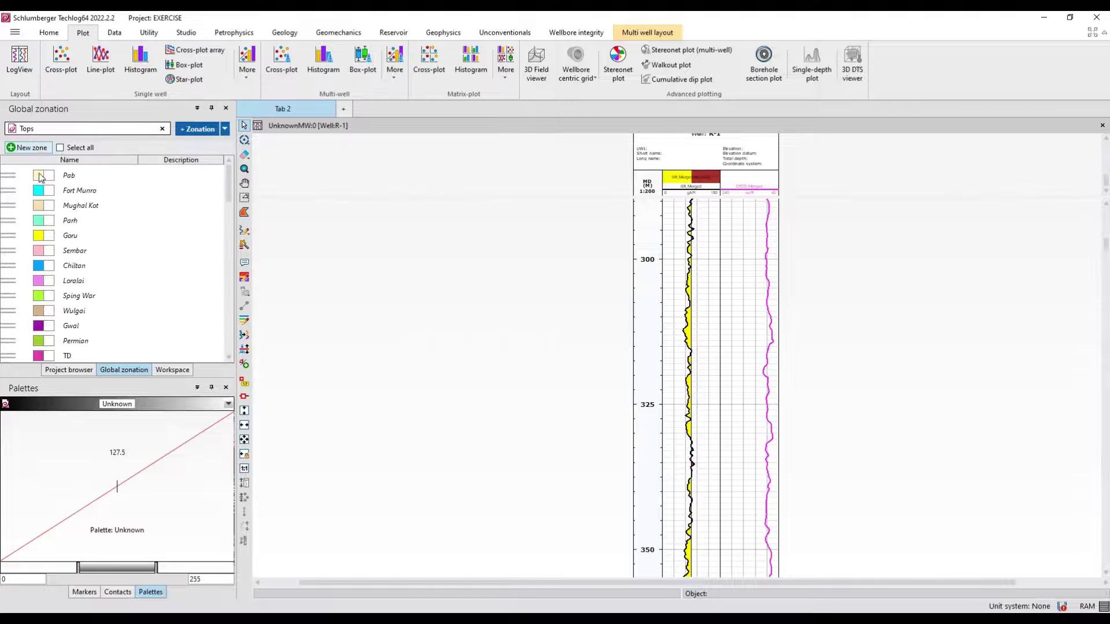
left_click(59, 147)
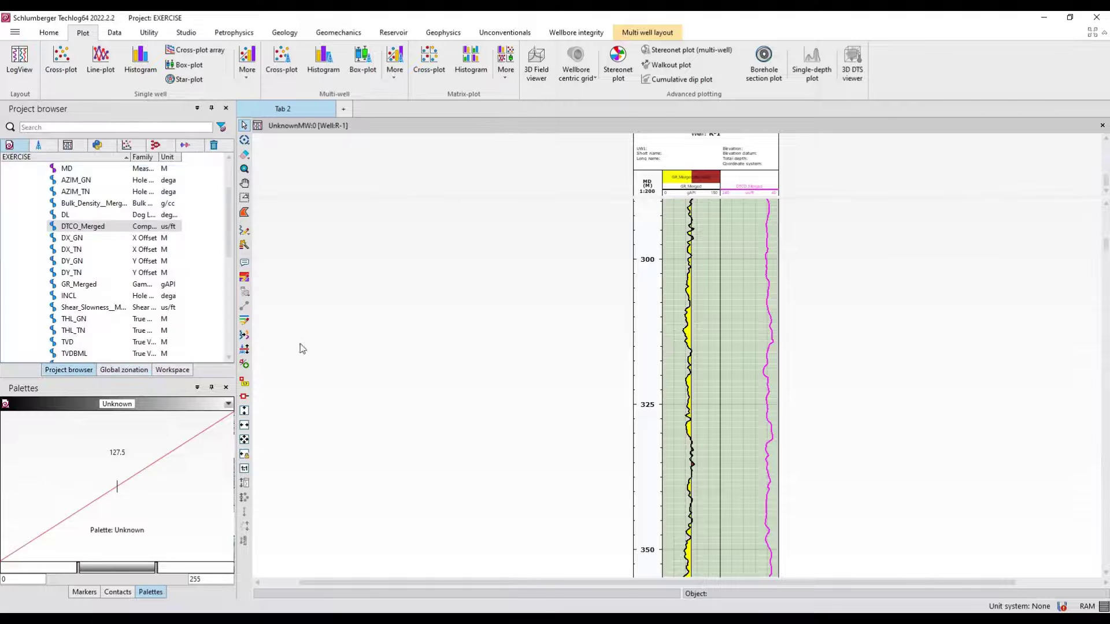
- Insert a Tops zonation track into the R-1 log view
left_click(76, 372)
right_click(814, 233)
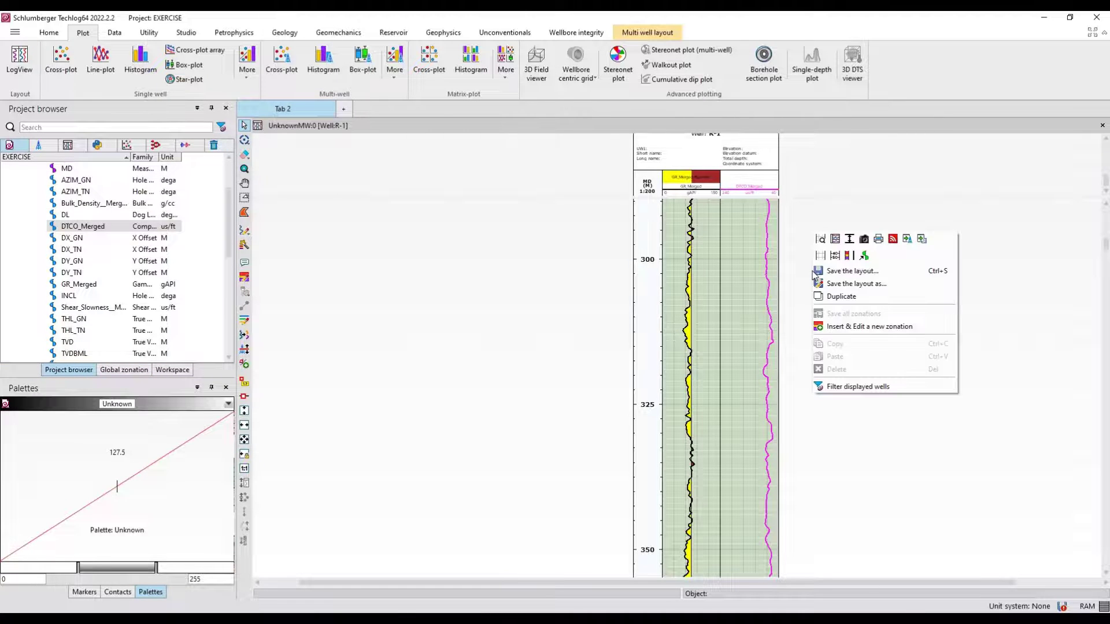
left_click(803, 282)
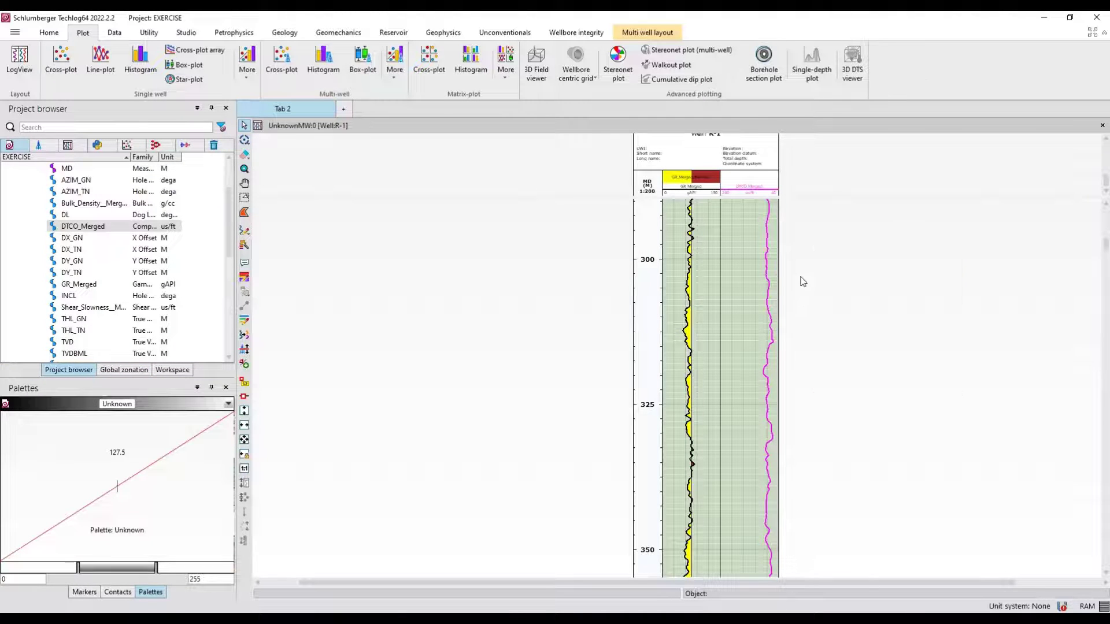
right_click(803, 282)
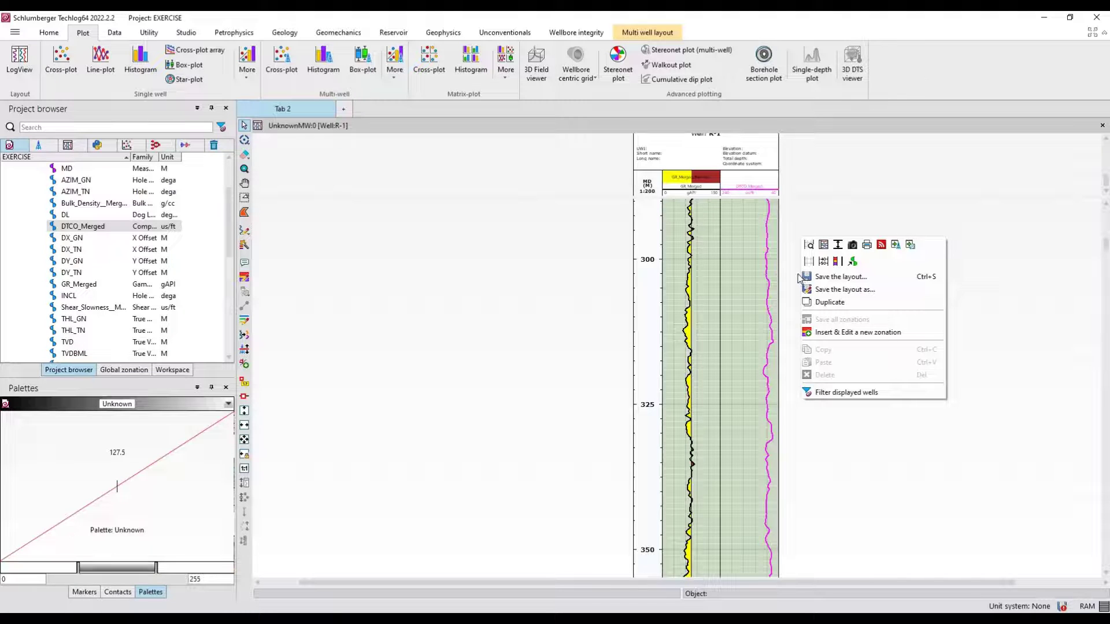
left_click(838, 263)
- Zoom out to 1:15000 to review zones Mu, K_M-1, Ko-1, K_M-2, Sh-1 and P_P-1
scroll(783, 328, "down", 3)
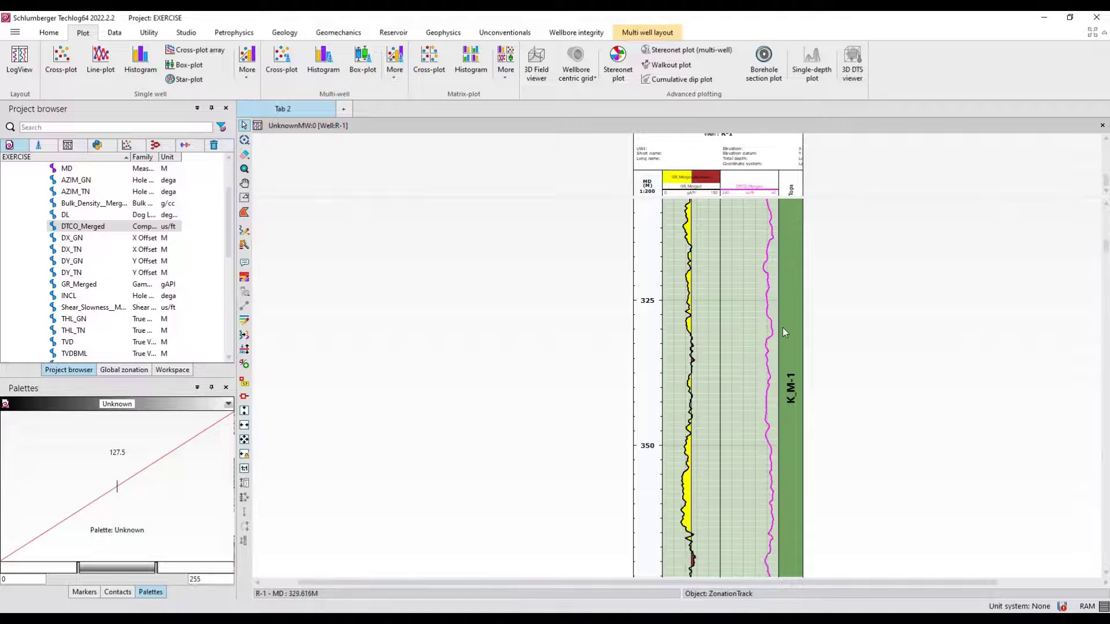
scroll(783, 328, "down", 5)
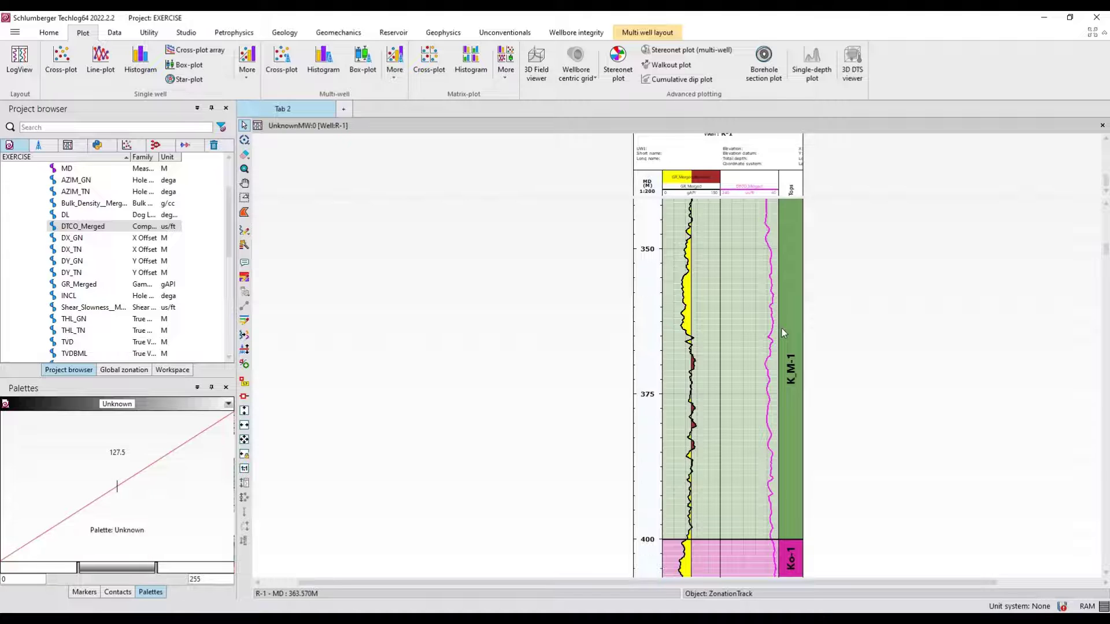
scroll(879, 379, "down", 5)
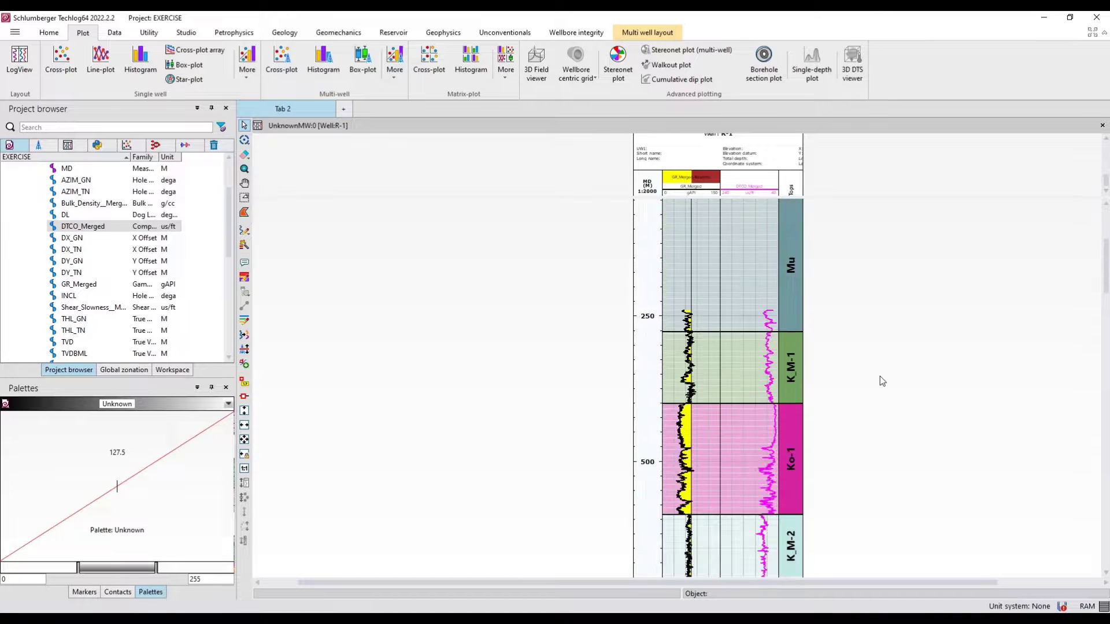
scroll(881, 380, "down", 2)
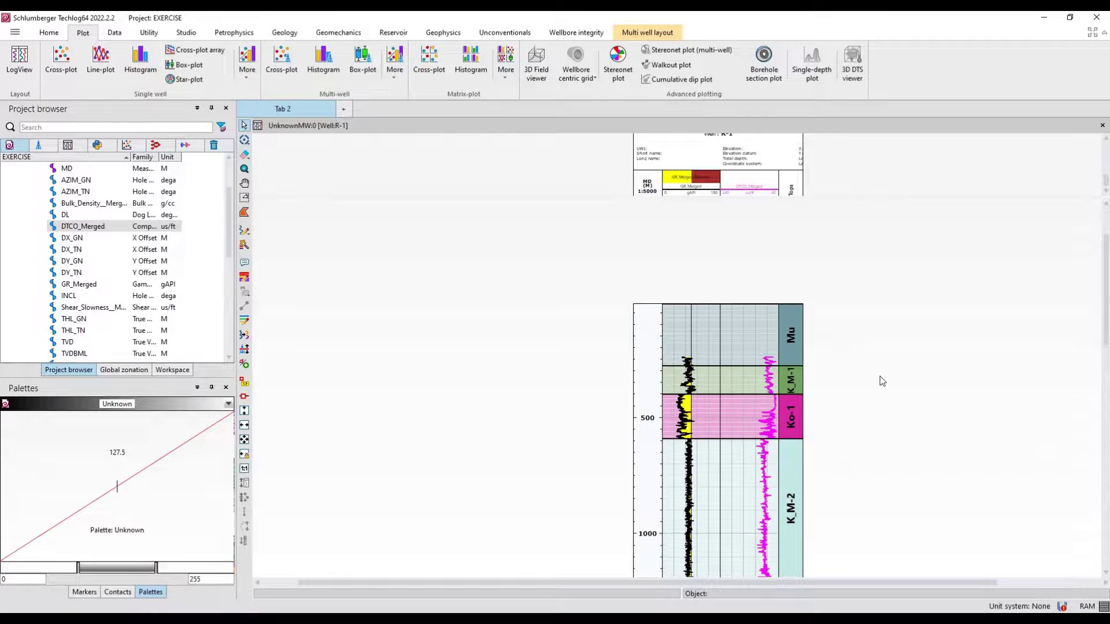
scroll(882, 381, "down", 3)
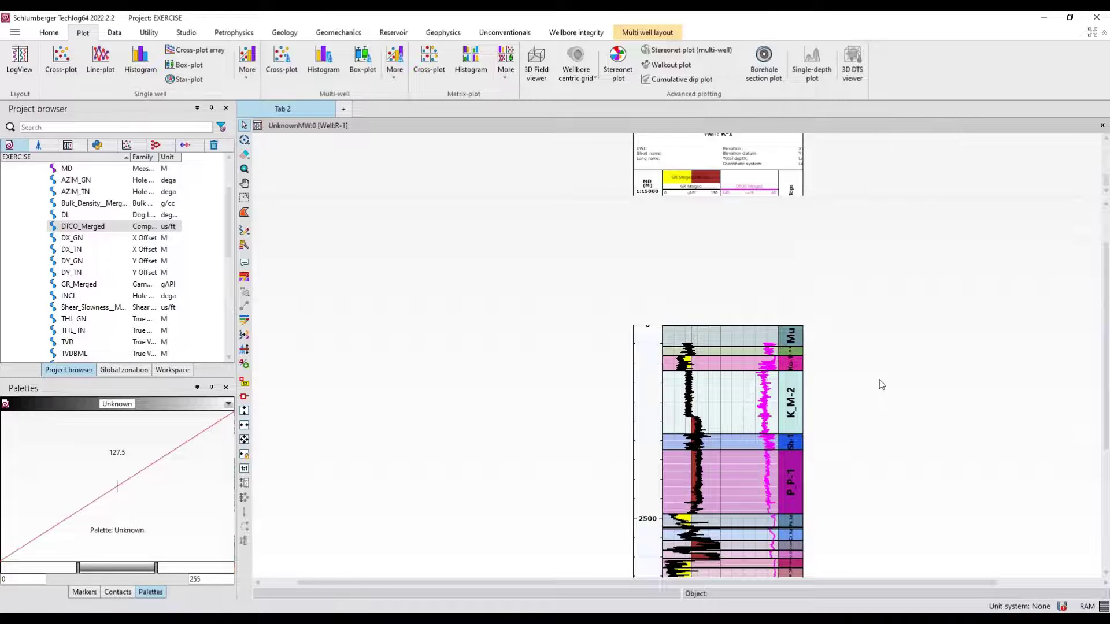
scroll(872, 354, "up", 3)
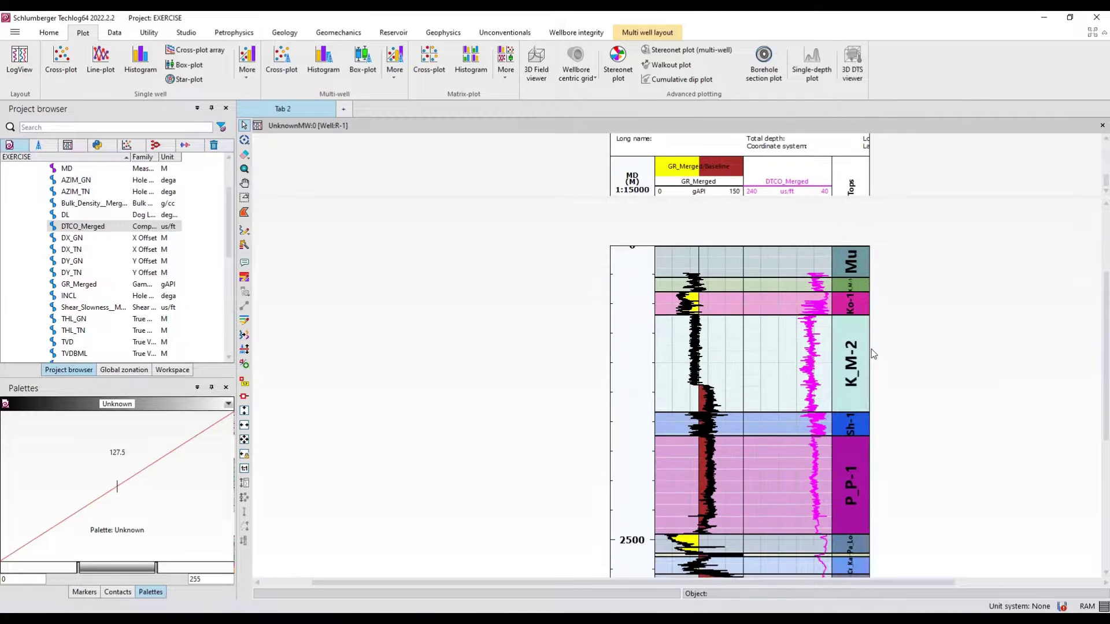
scroll(873, 354, "down", 2)
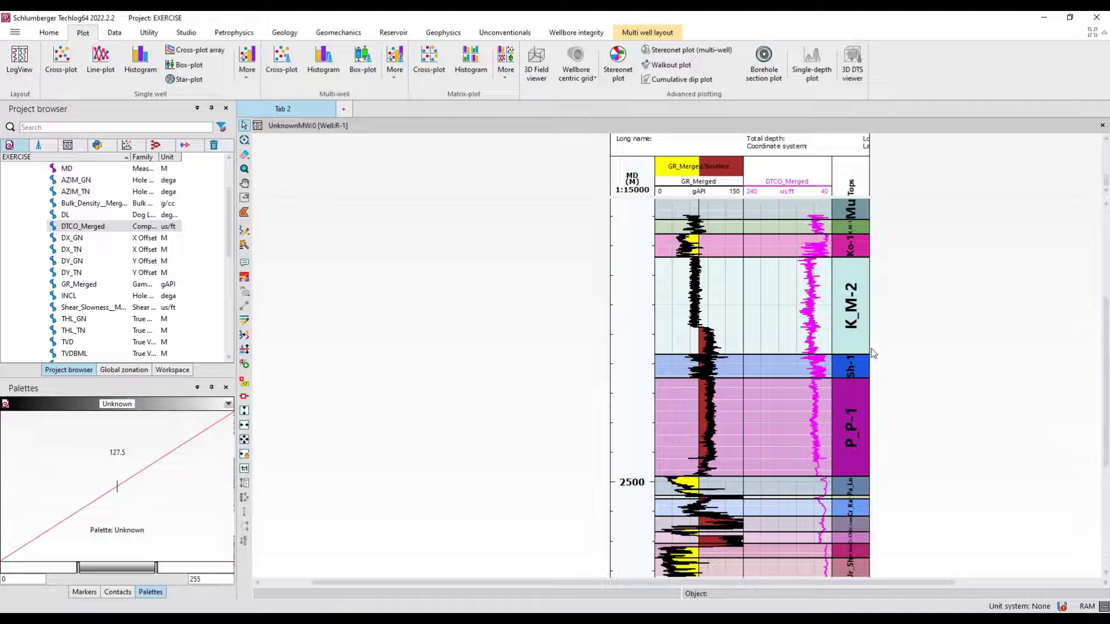
scroll(873, 353, "down", 3)
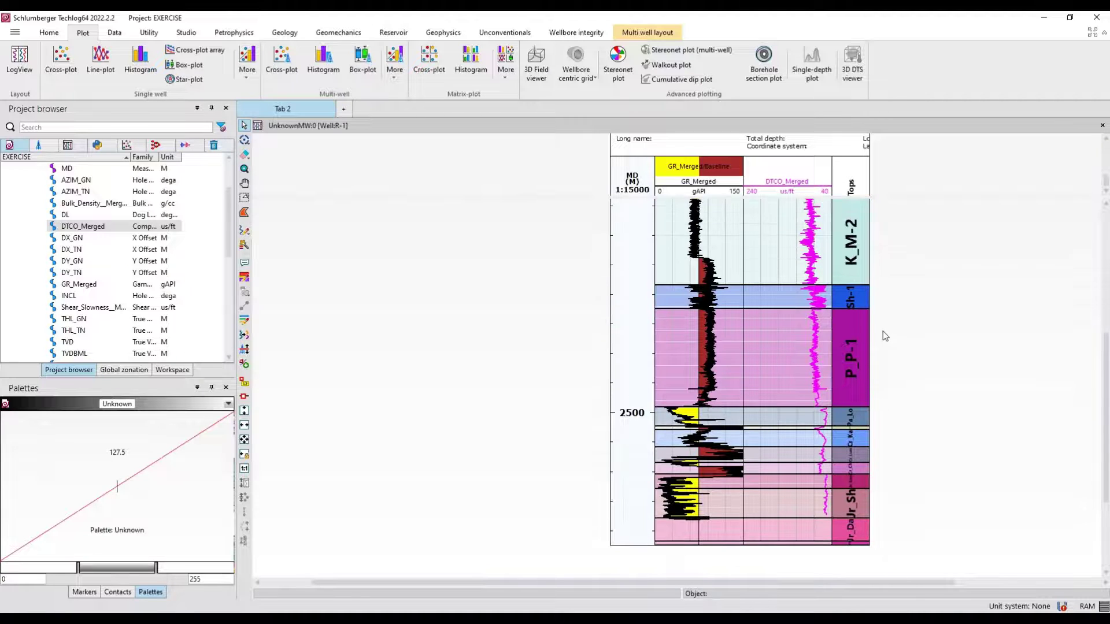
- Set the Tops track's zone name orientation to horizontal and drag the track wider
left_click(852, 184)
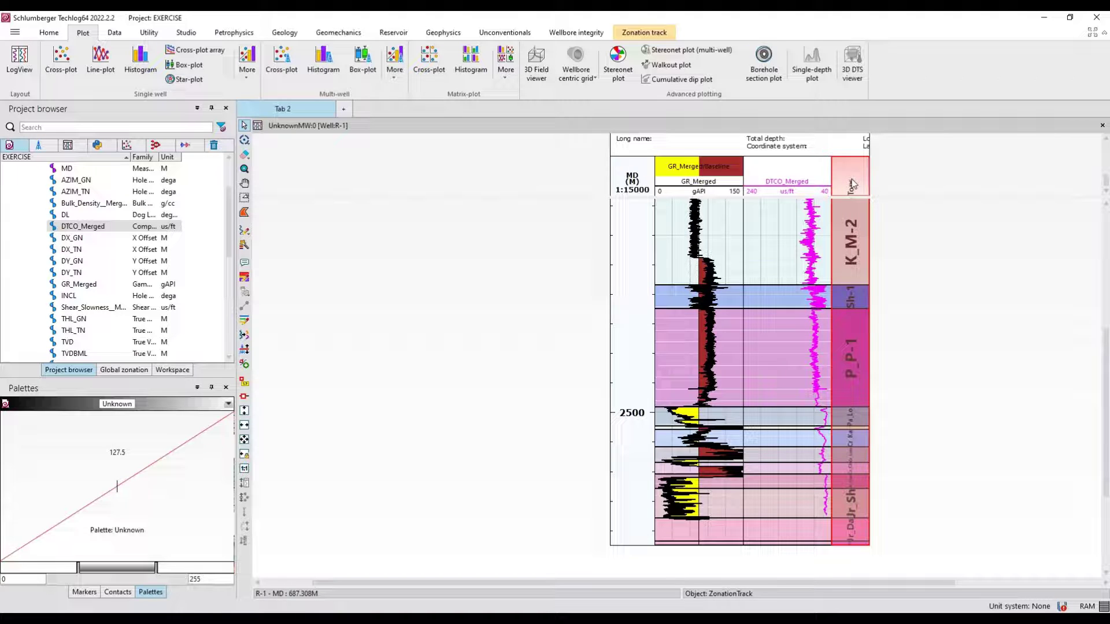
double_click(852, 184)
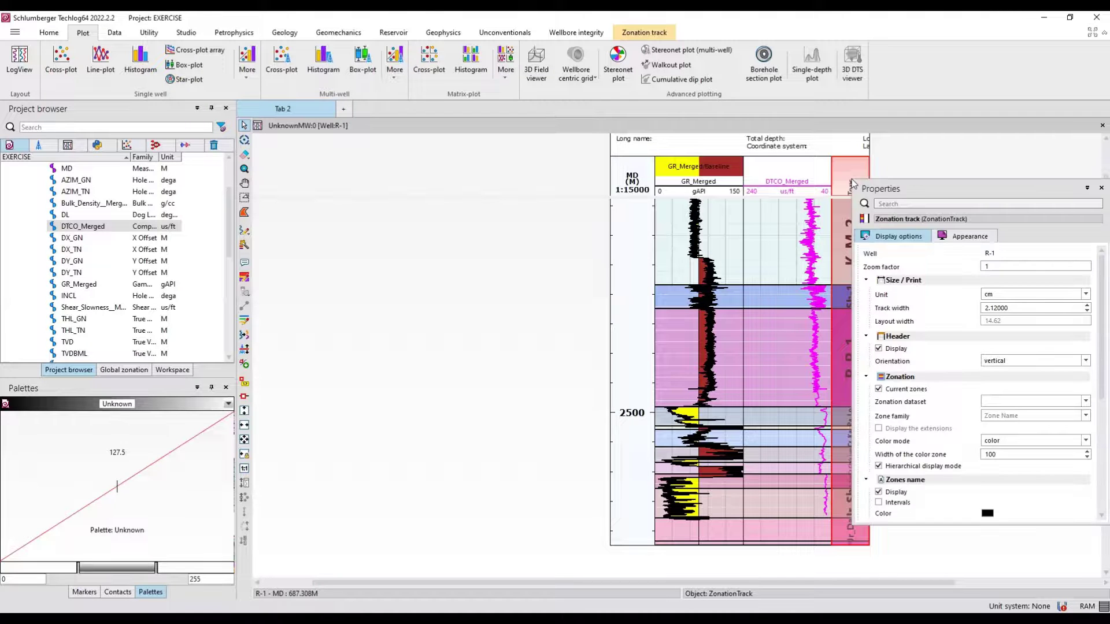
left_click_drag(894, 188, 471, 188)
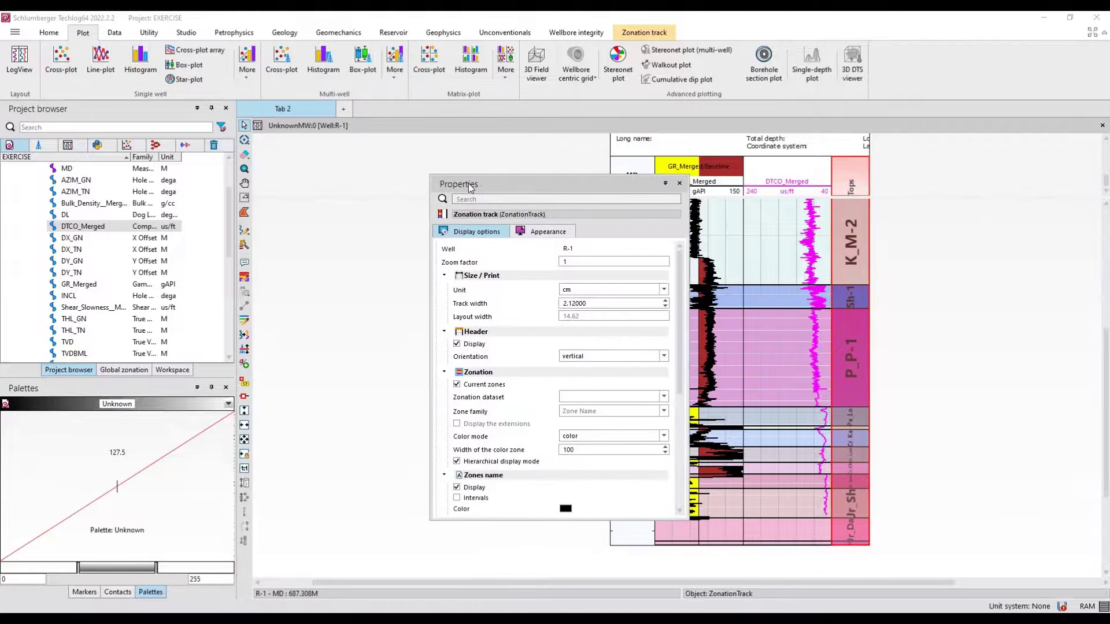
scroll(589, 332, "down", 5)
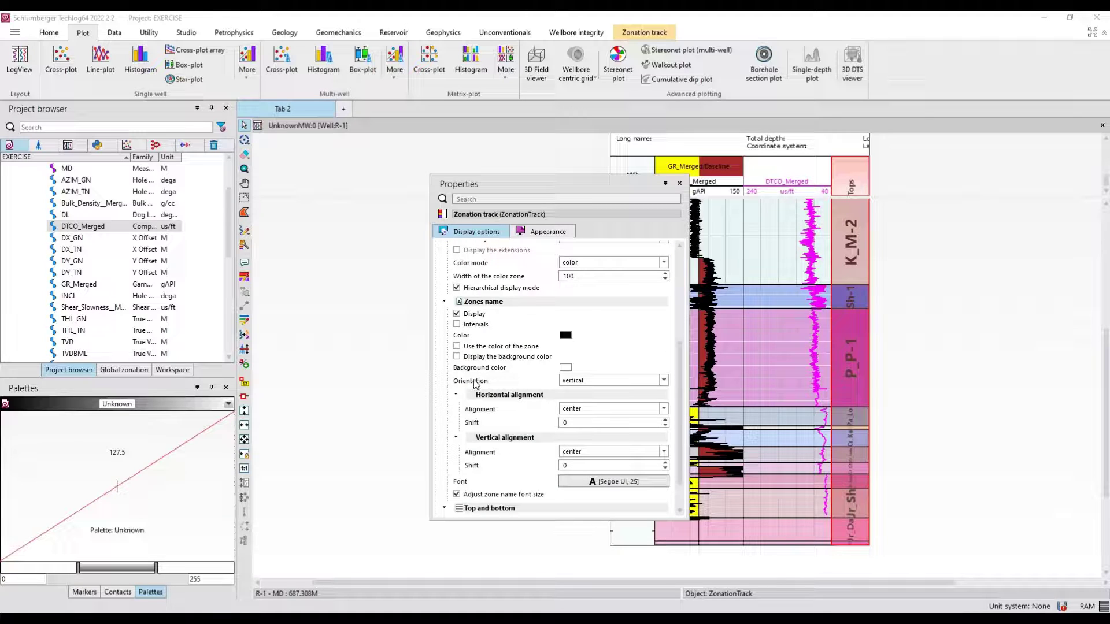
left_click(629, 380)
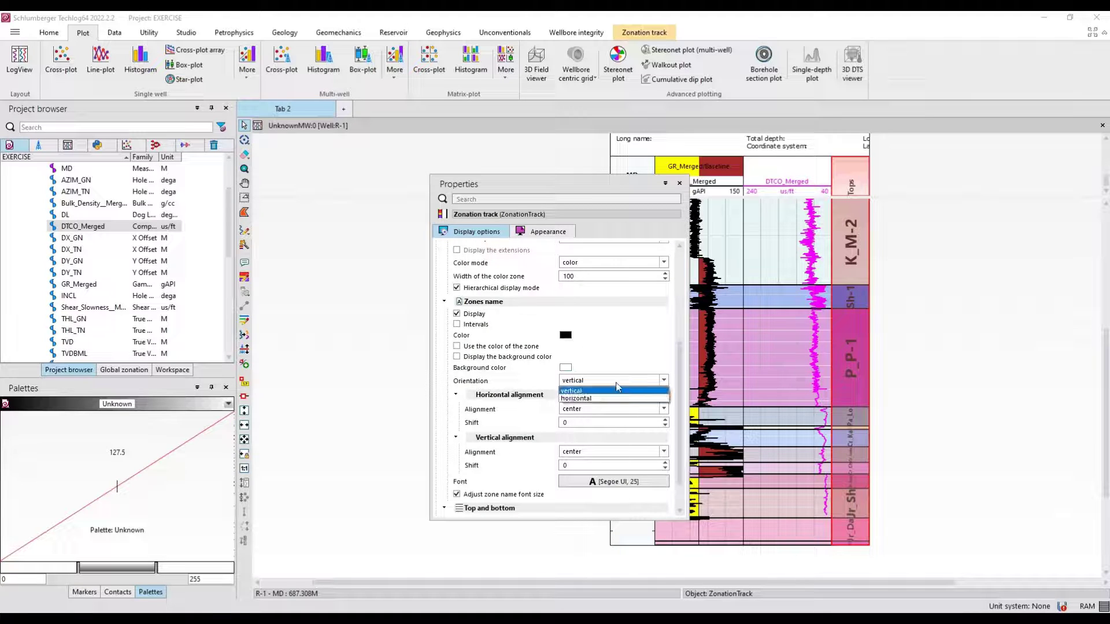
left_click(611, 398)
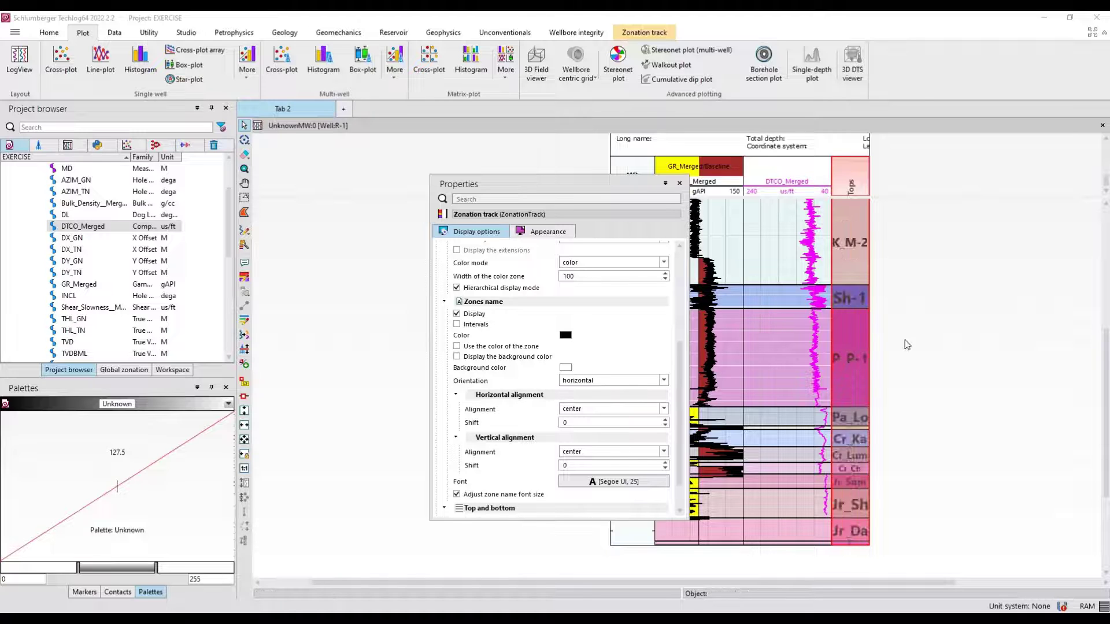
left_click(679, 183)
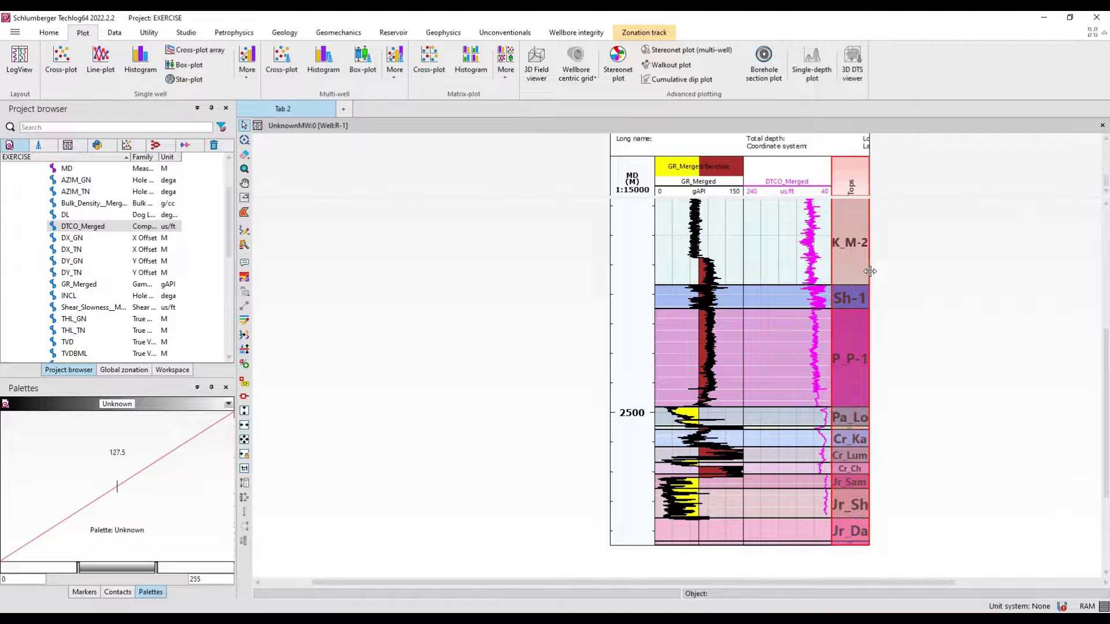
left_click_drag(869, 271, 915, 269)
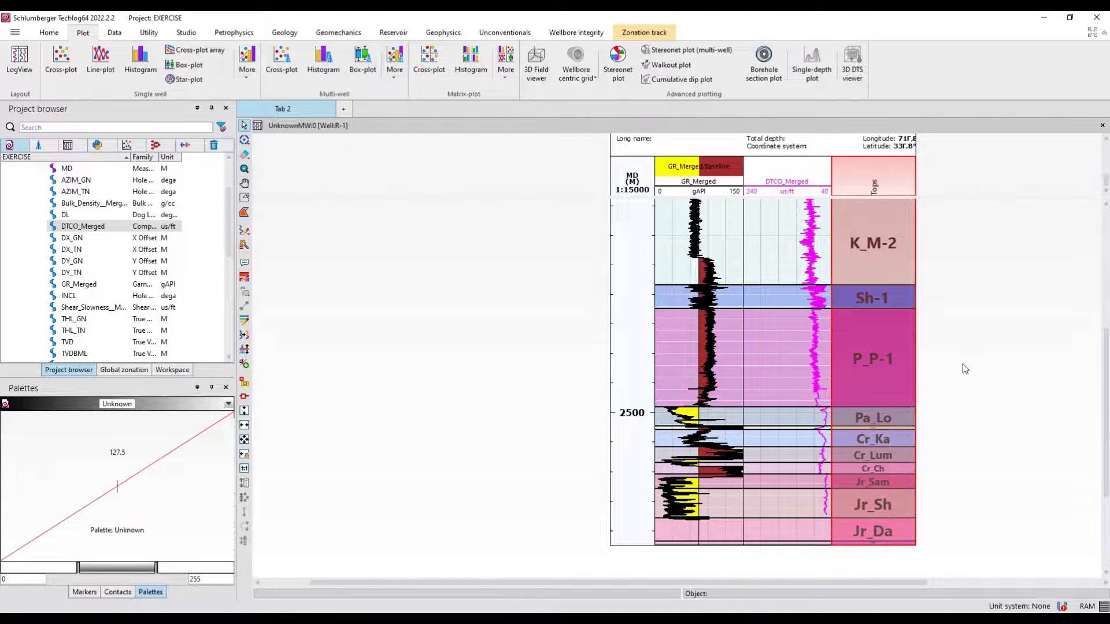
scroll(960, 368, "up", 3)
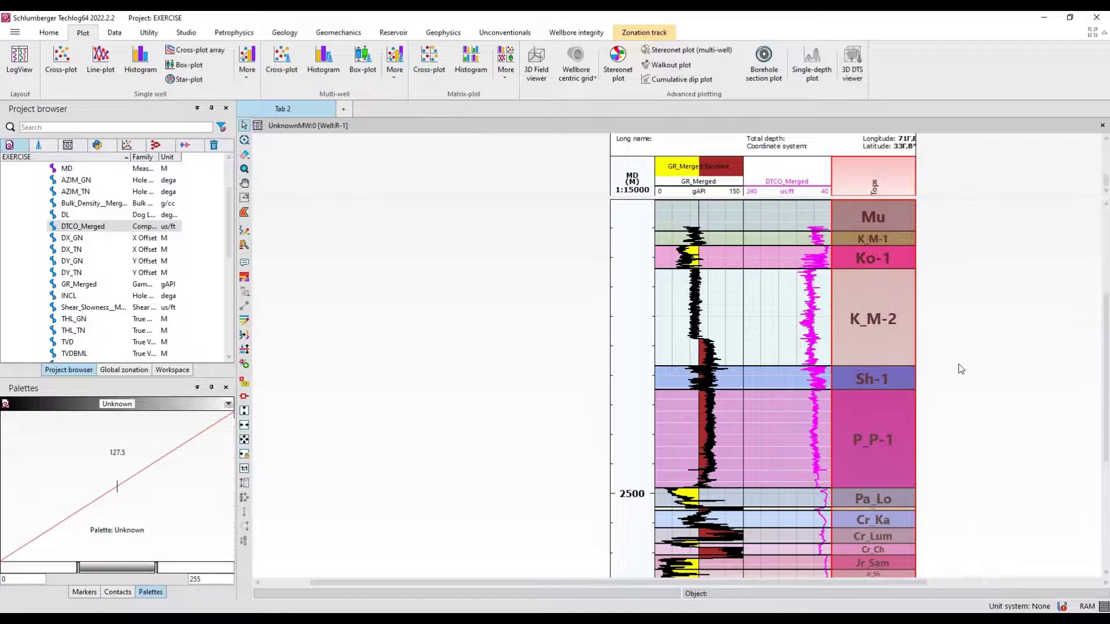
scroll(961, 368, "down", 1)
- Select the GR_Merged curve and bring up its display properties
left_click(961, 229)
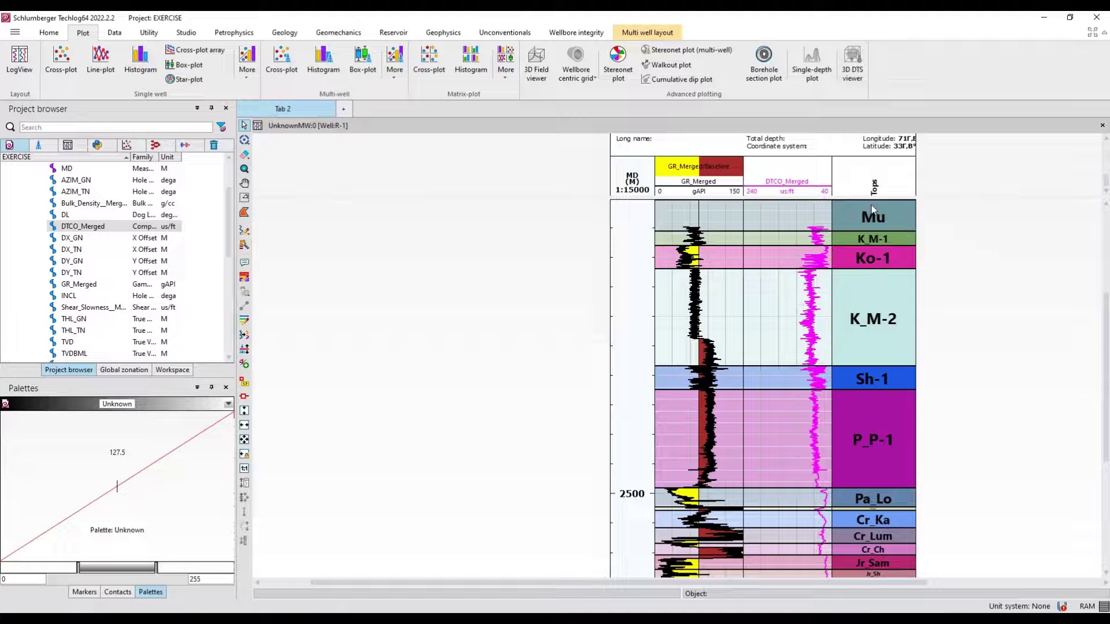
left_click(708, 192)
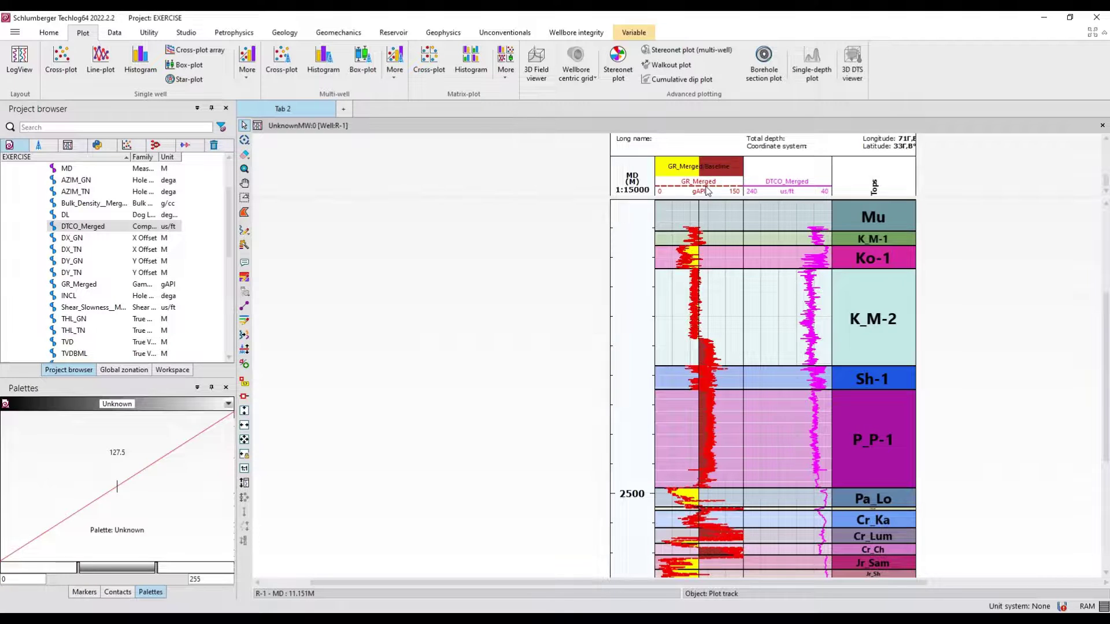
left_click(812, 303)
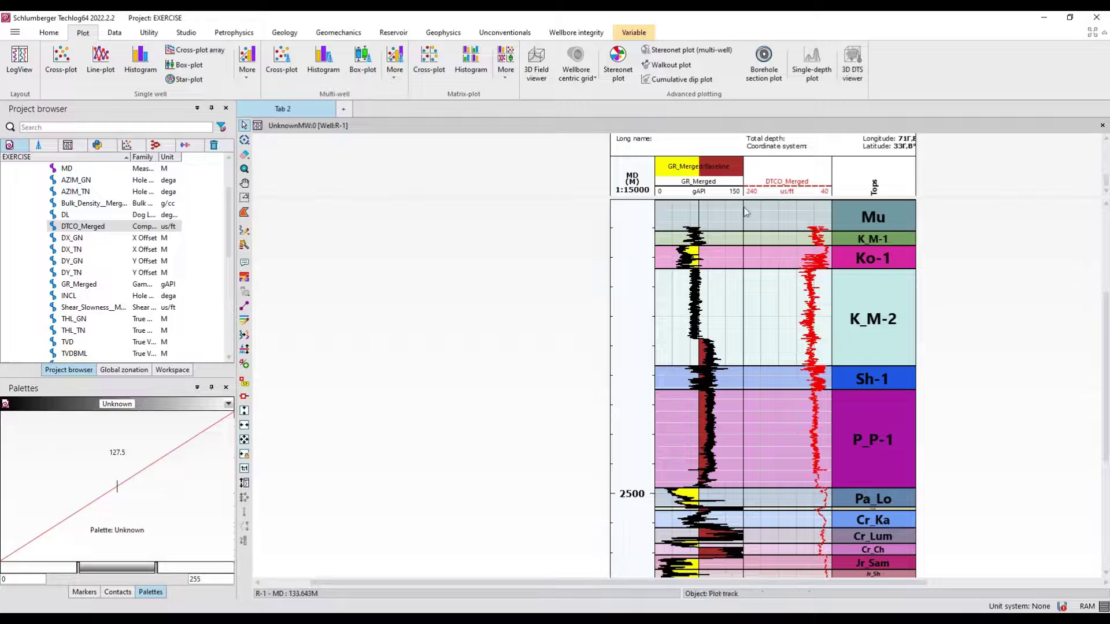
left_click(729, 193, "ctrl")
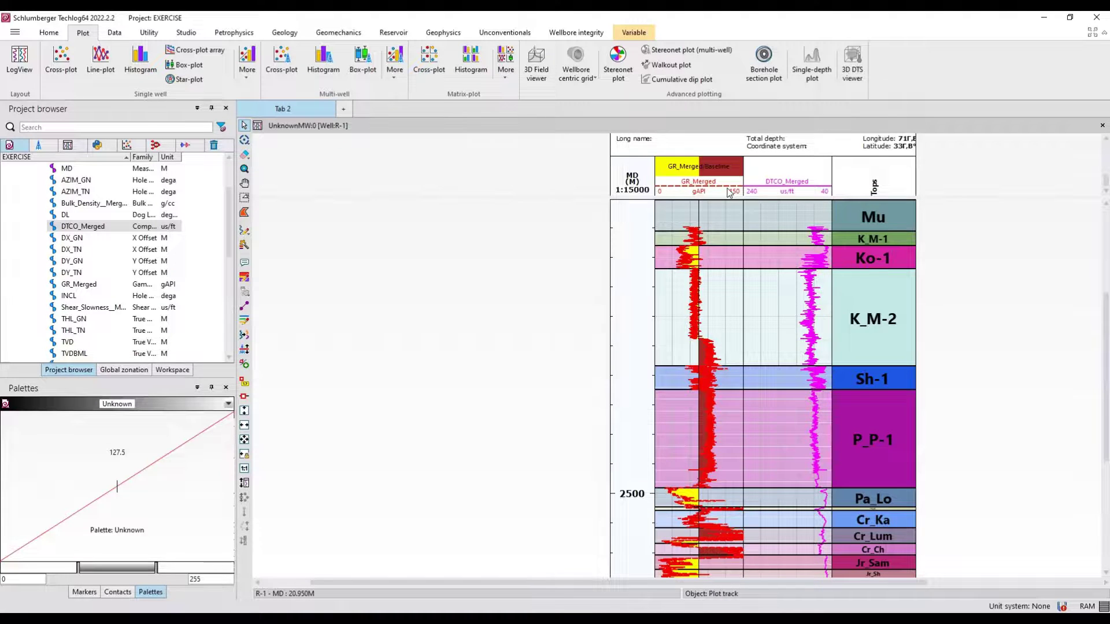
double_click(729, 192)
left_click_drag(774, 199, 438, 203)
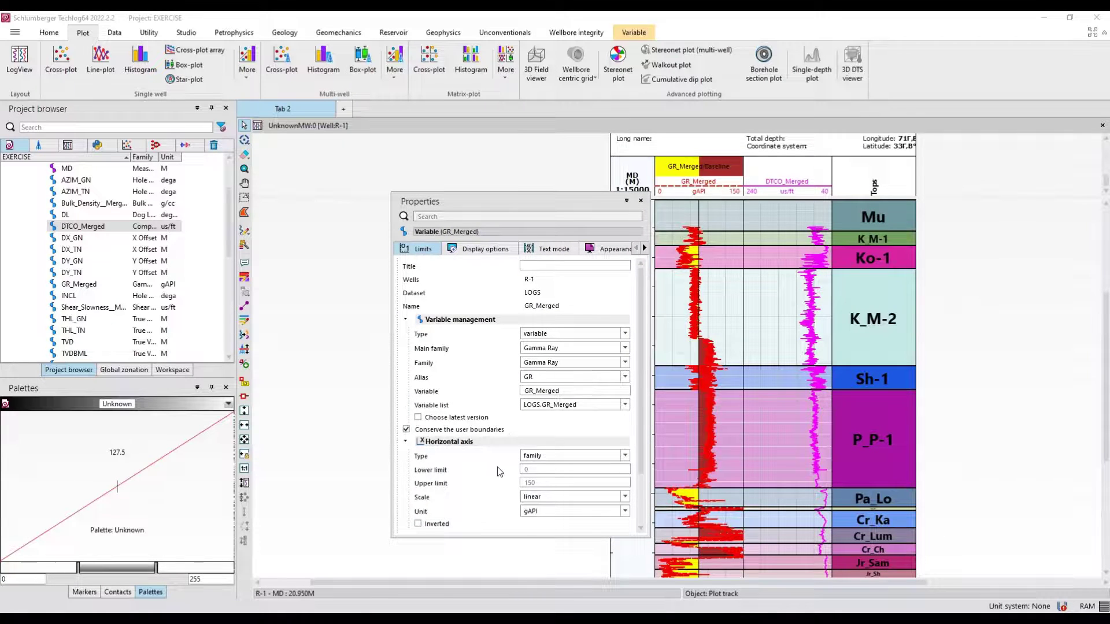
- Set the GR_Merged horizontal axis to user limits 0 to 200 gAPI
scroll(497, 471, "down", 2)
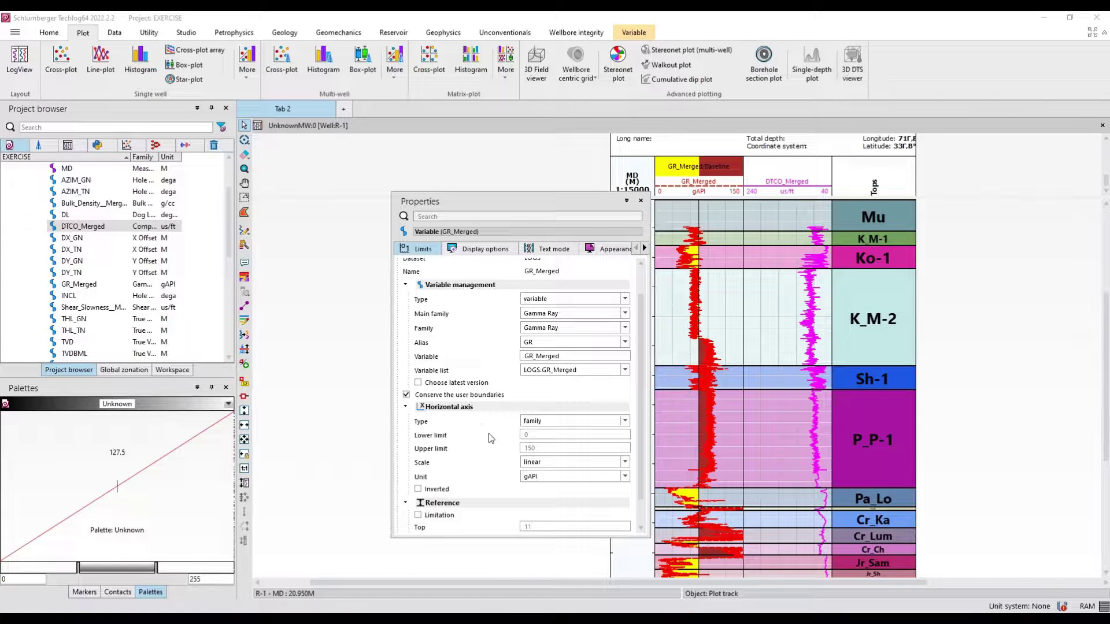
left_click(558, 422)
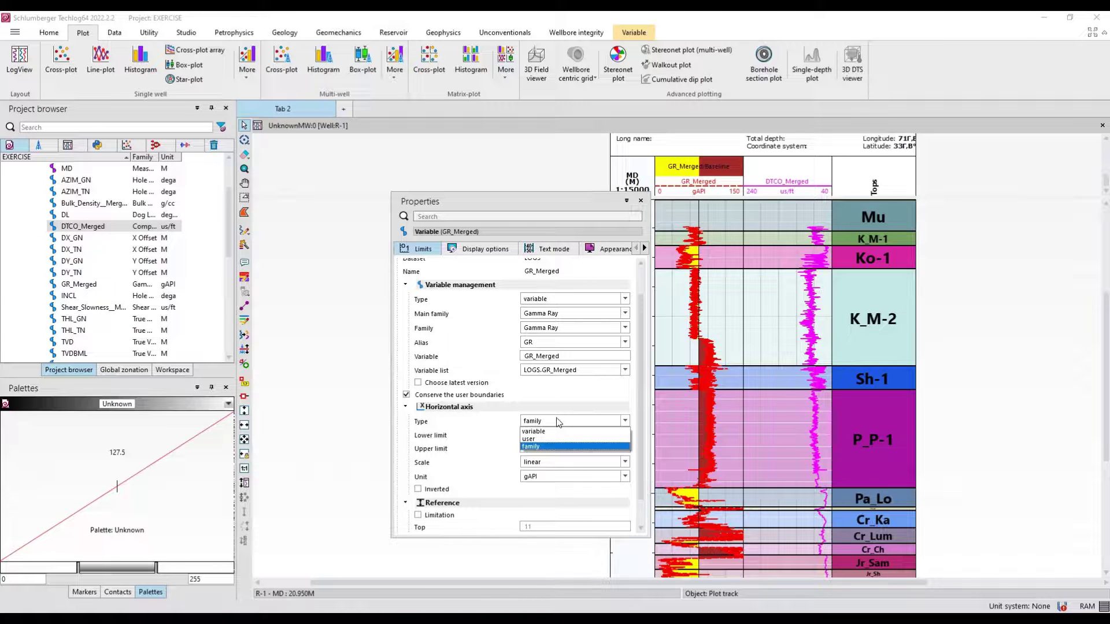
left_click(529, 438)
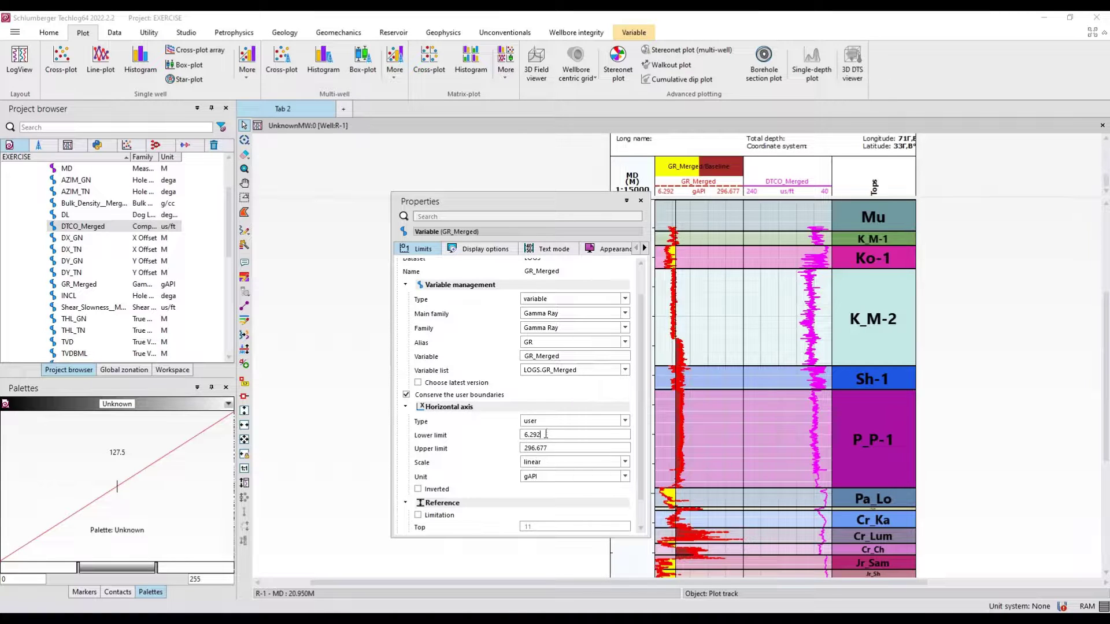
left_click_drag(546, 439, 509, 438)
type("0")
key("Tab")
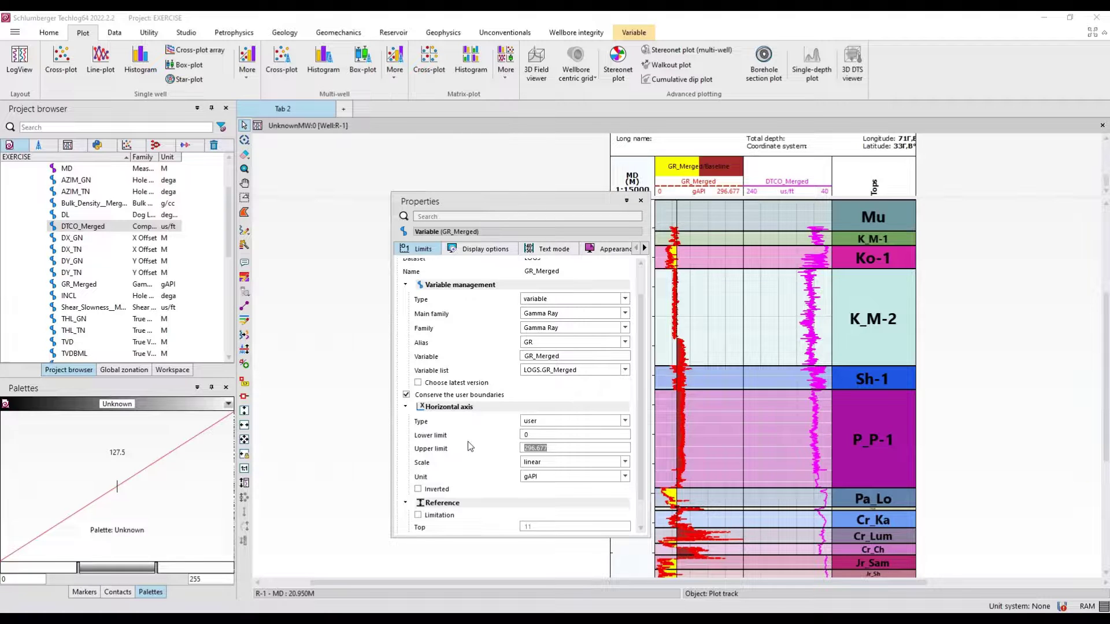
type("200")
left_click(640, 201)
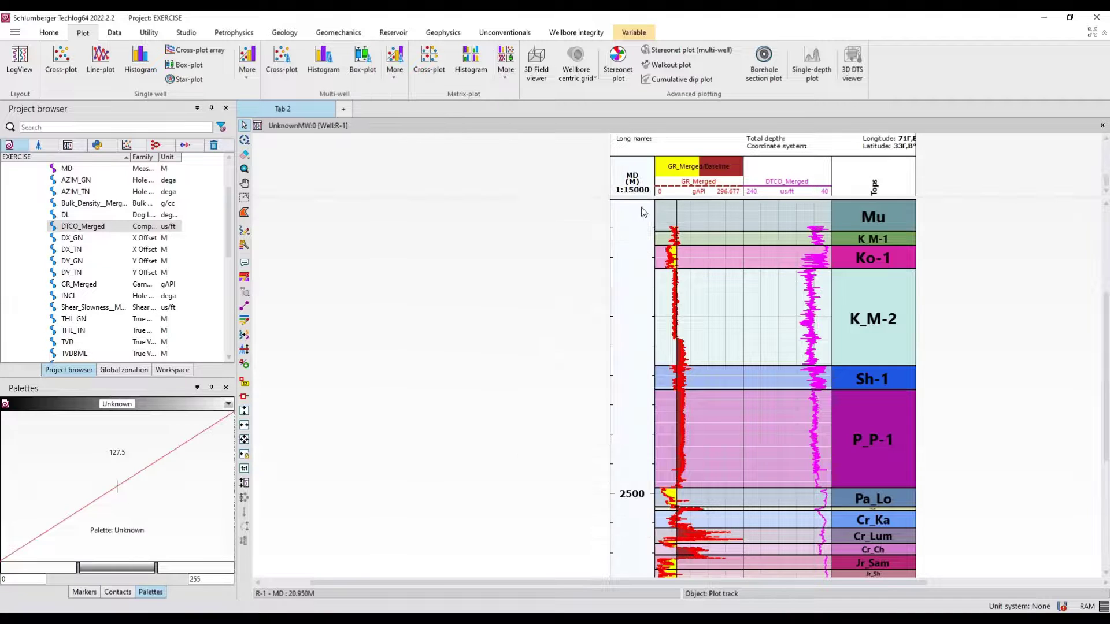
left_click(1001, 291)
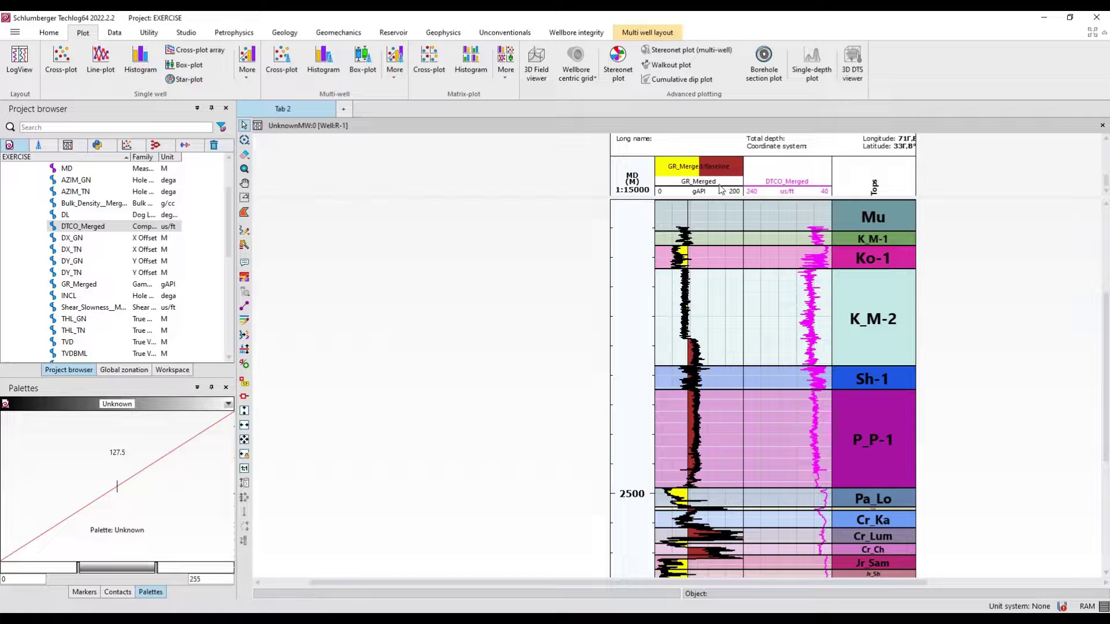
scroll(975, 332, "down", 1)
scroll(975, 333, "down", 2)
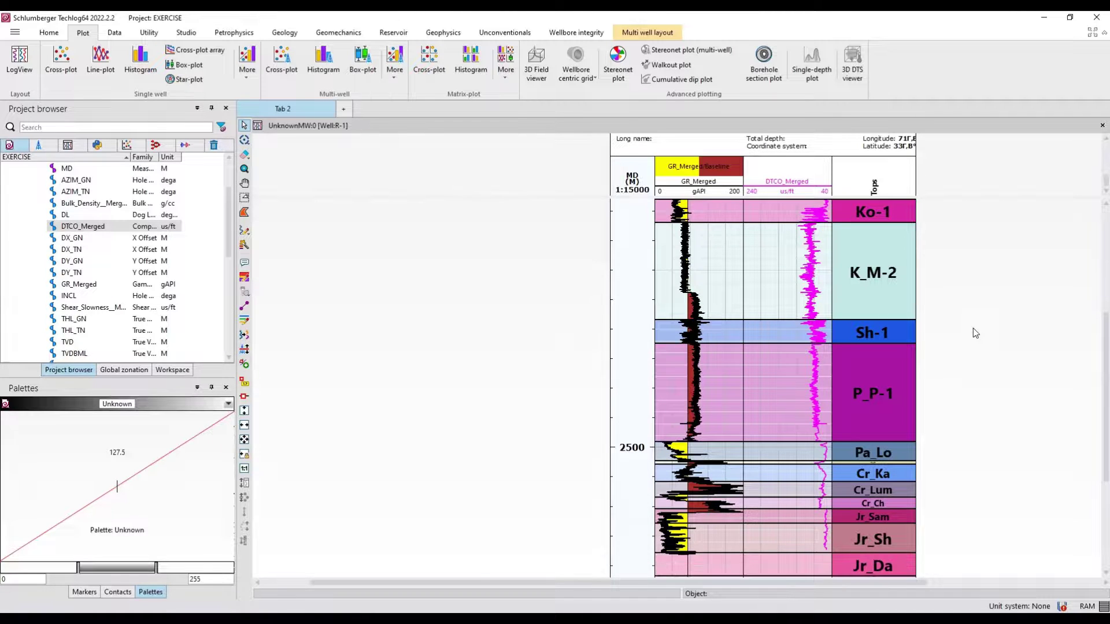
scroll(973, 329, "up", 2)
scroll(973, 329, "down", 1)
scroll(973, 330, "up", 2)
scroll(973, 331, "up", 2)
scroll(973, 330, "down", 3)
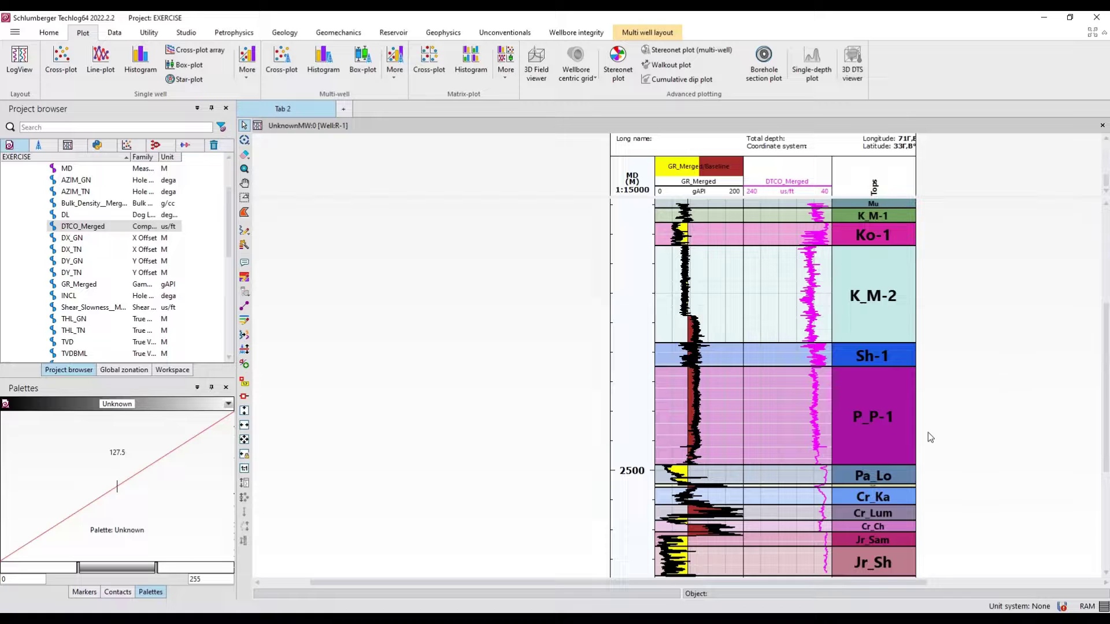
left_click_drag(928, 583, 962, 588)
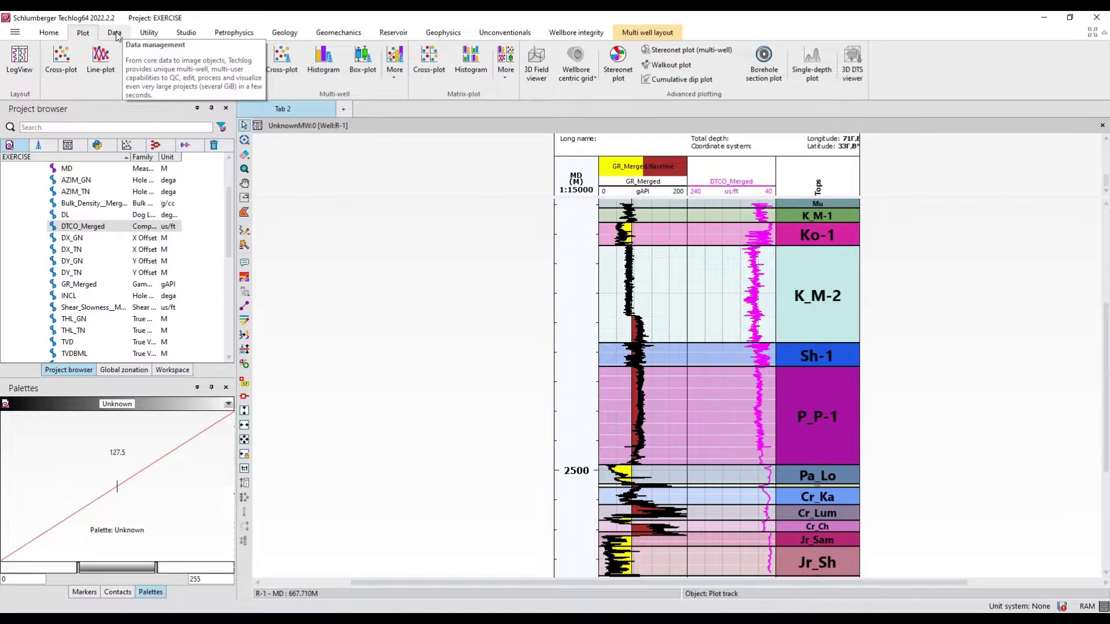
left_click(116, 34)
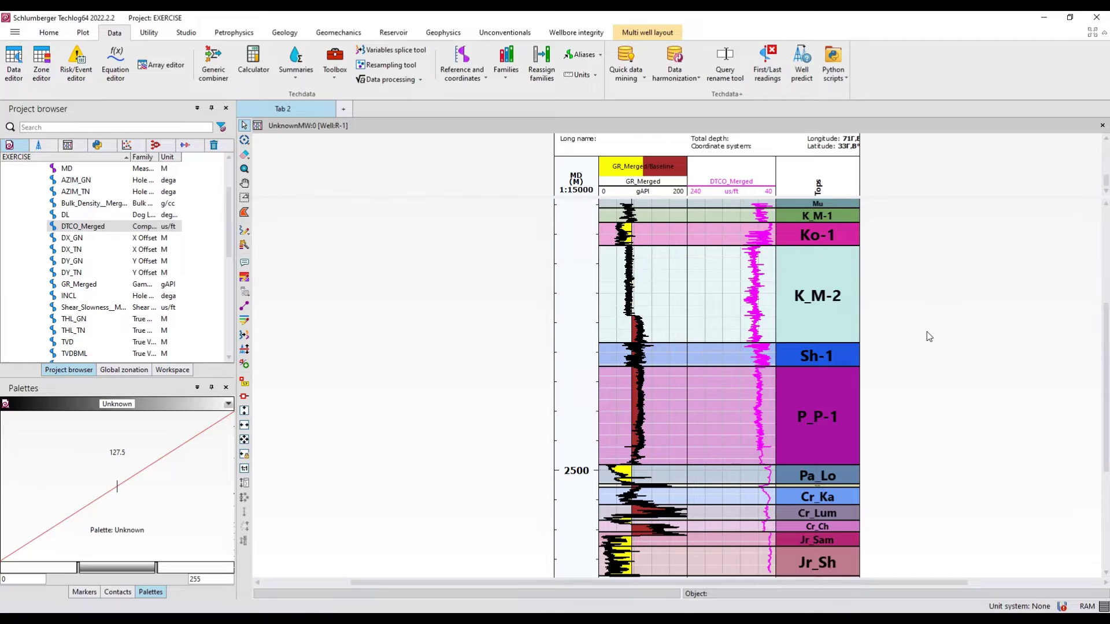
scroll(929, 336, "down", 2)
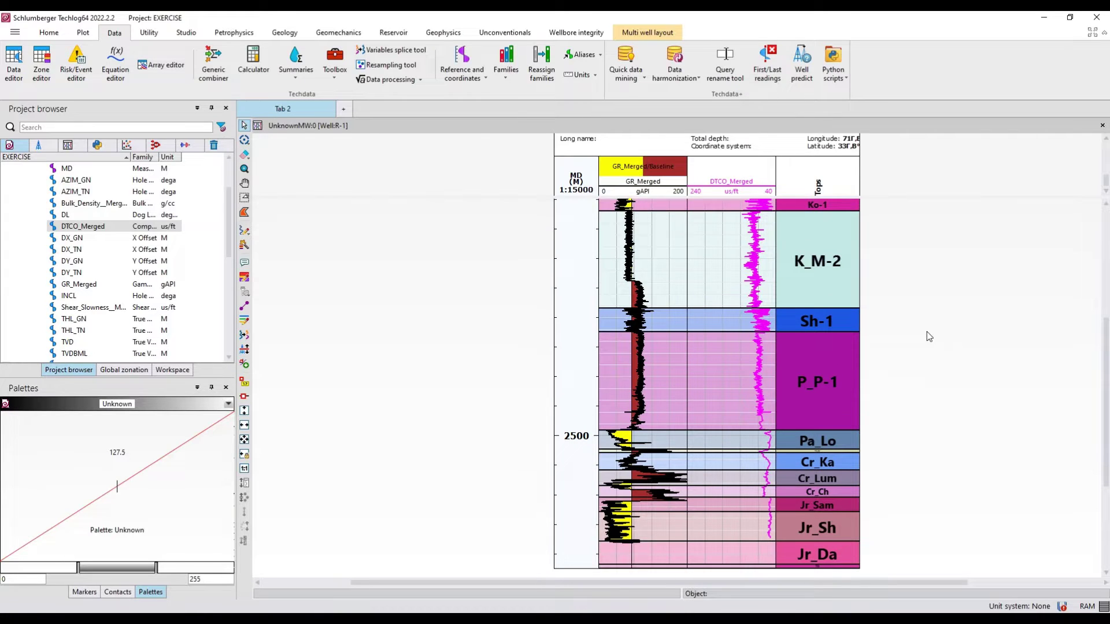
scroll(930, 337, "up", 1)
scroll(929, 336, "up", 2)
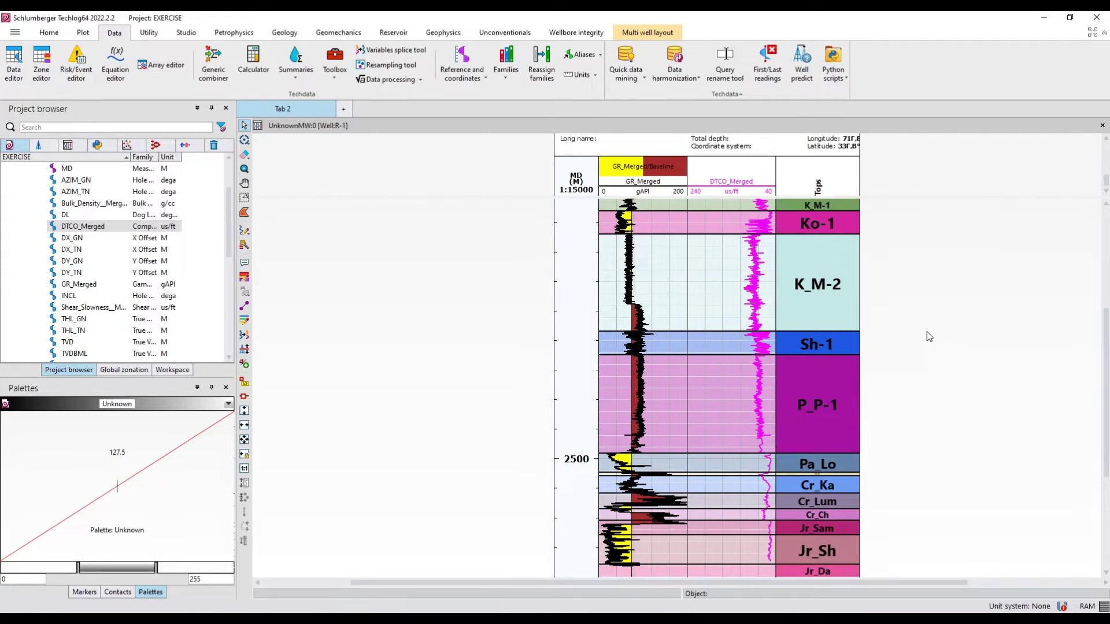